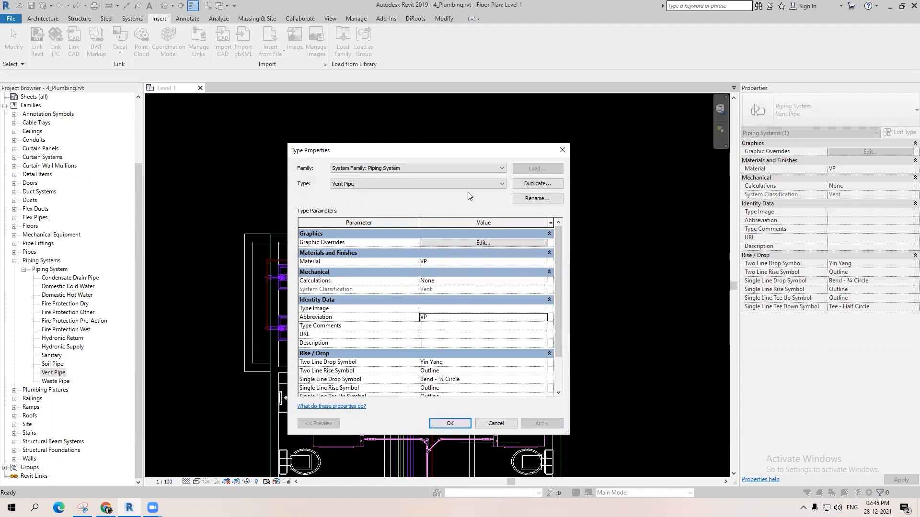
Step: Set the abbreviation of the Waste Pipe piping system type to WP and apply the type properties
left_click(478, 185)
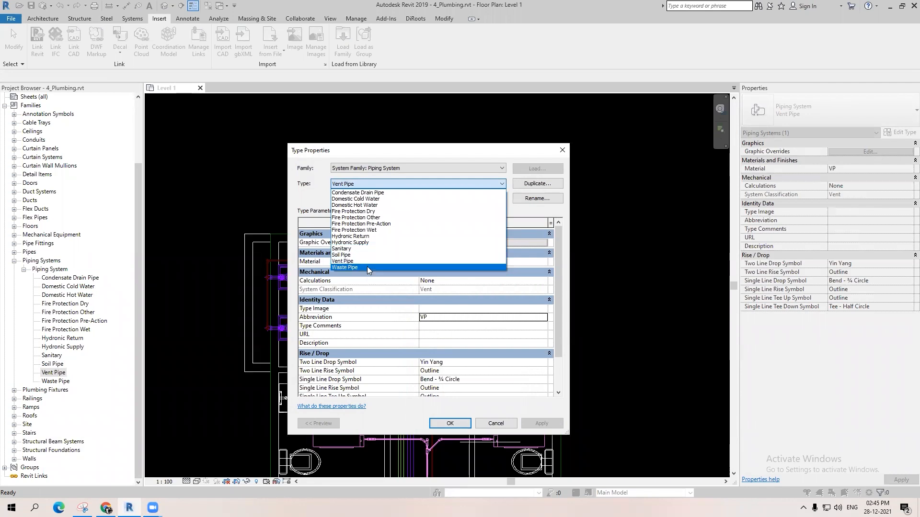
left_click(368, 267)
type("WP")
left_click(529, 425)
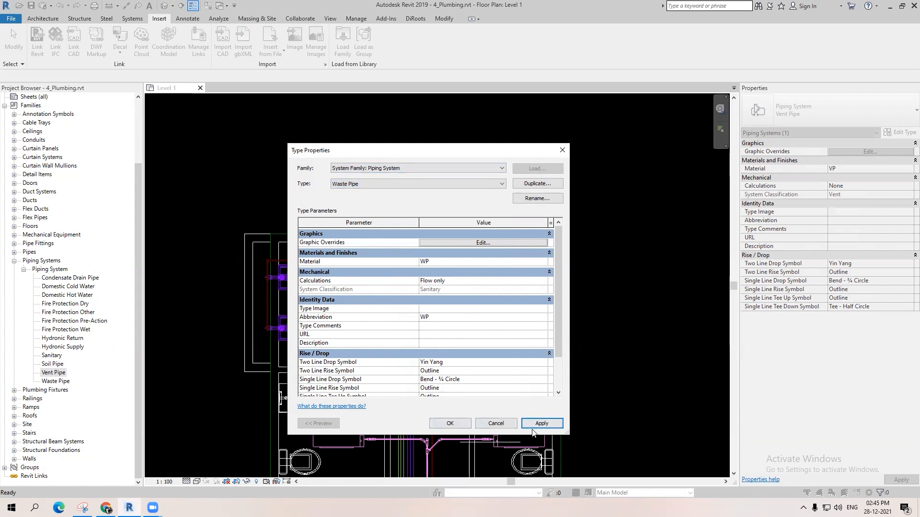
key("Return")
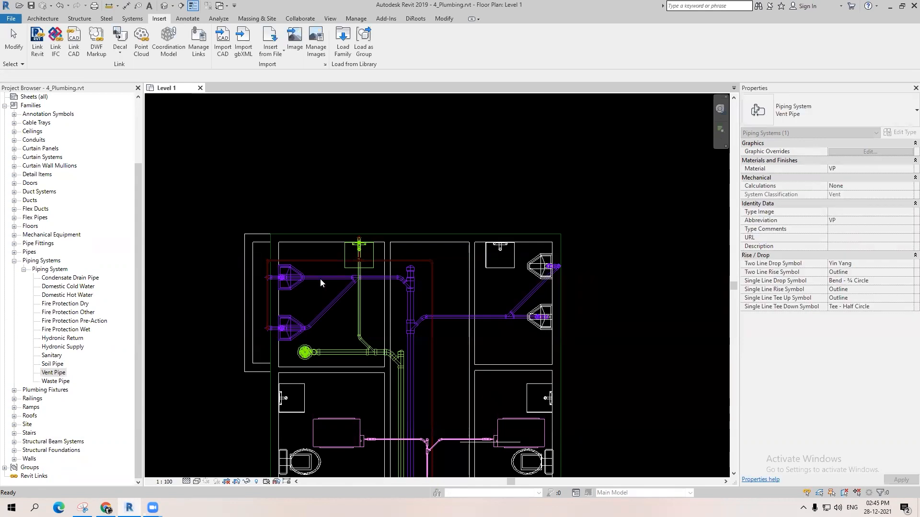
Step: Examine the drainage pipe layout around the upper washrooms in the Level 1 plan
scroll(350, 293, "up", 4)
scroll(353, 295, "down", 4)
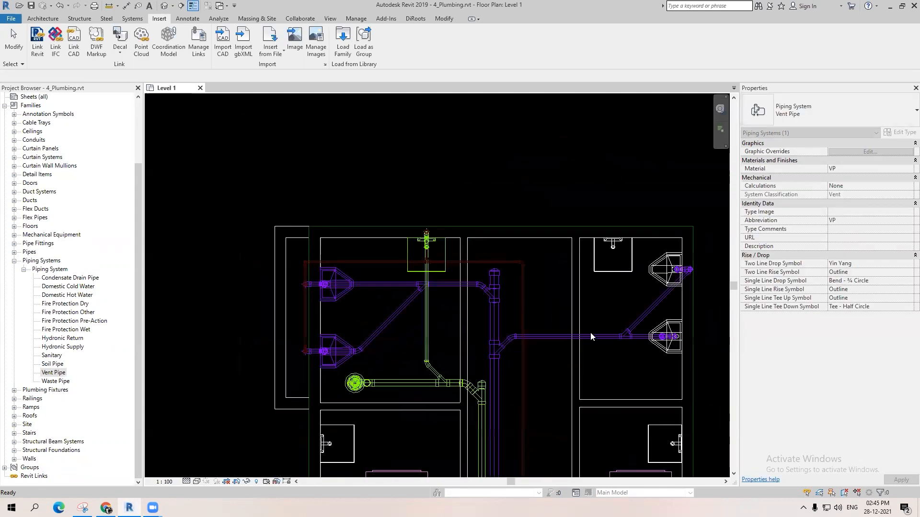
scroll(498, 302, "up", 1)
scroll(647, 369, "down", 3)
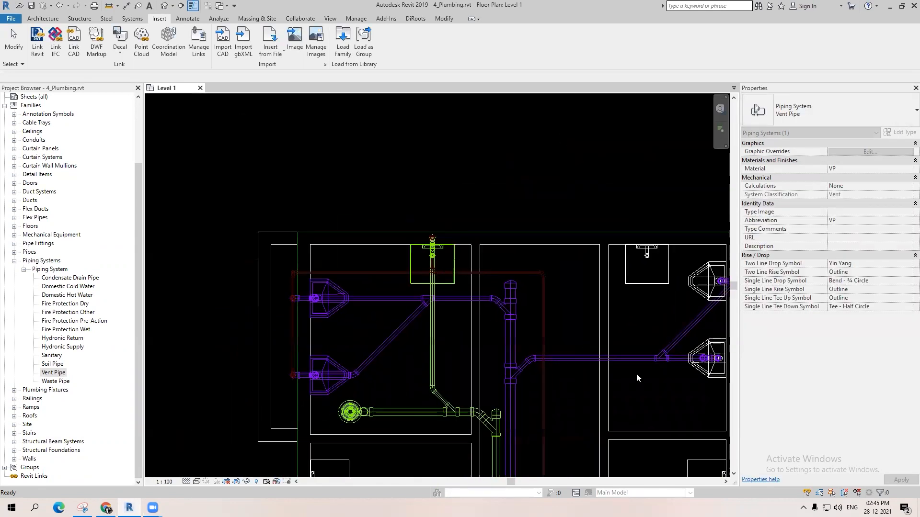
scroll(392, 330, "up", 1)
left_click(508, 223)
scroll(389, 312, "down", 2)
scroll(525, 384, "up", 2)
scroll(415, 305, "down", 1)
scroll(415, 305, "down", 1)
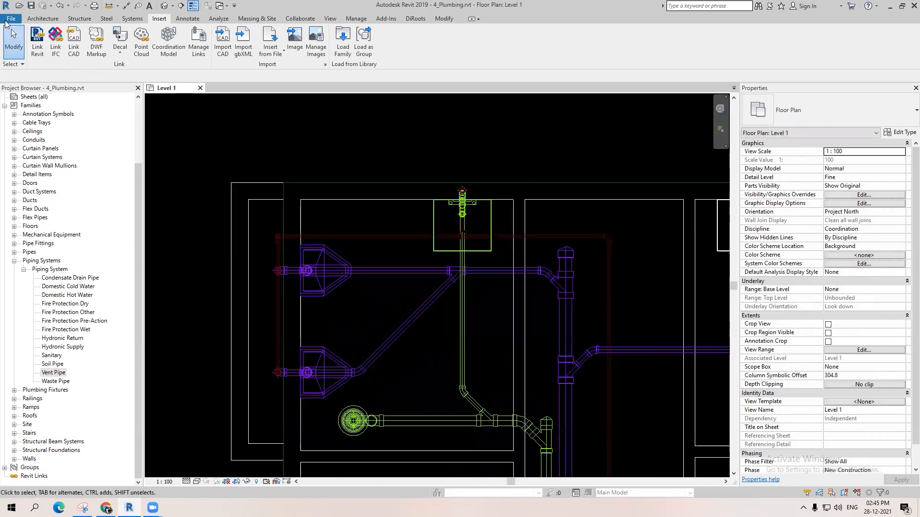
scroll(415, 304, "down", 3)
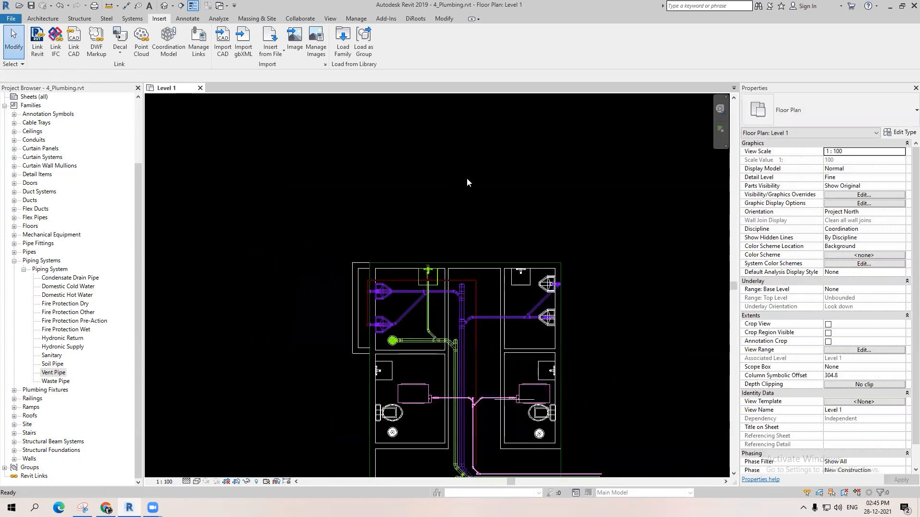
Step: Create a new family from the generic tag template in the English family templates
left_click(10, 19)
mouse_move(32, 54)
left_click(120, 85)
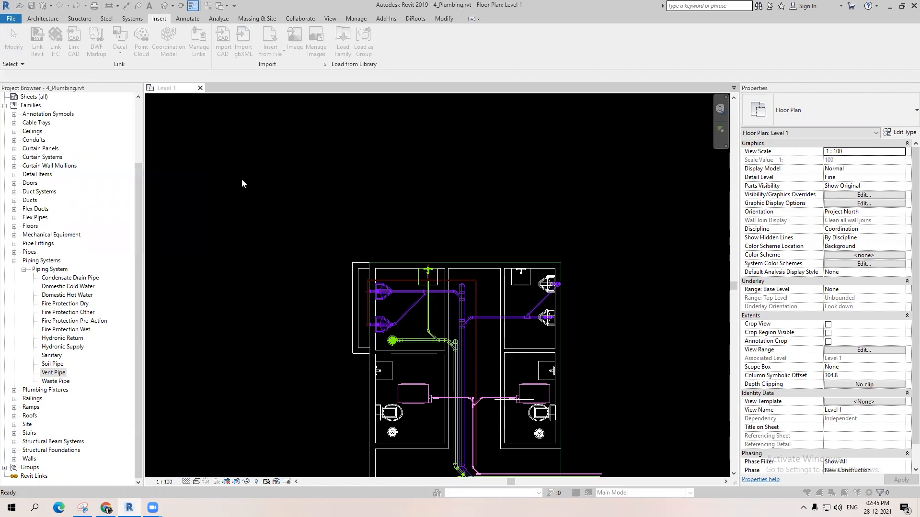
double_click(254, 163)
double_click(263, 252)
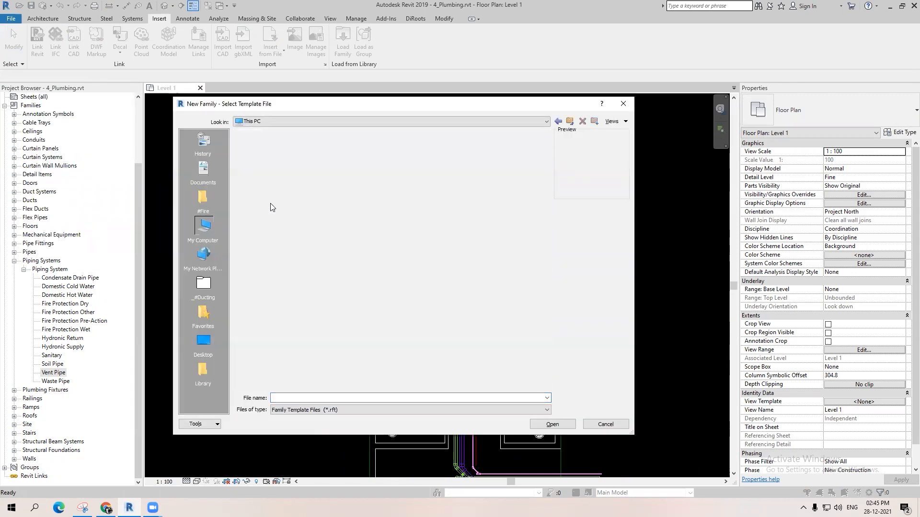
double_click(263, 243)
double_click(279, 145)
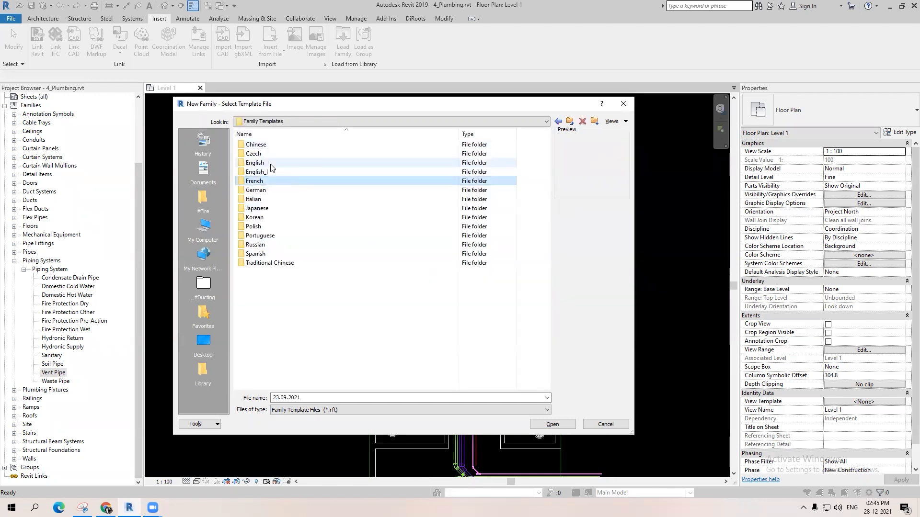
double_click(261, 163)
double_click(261, 144)
double_click(270, 217)
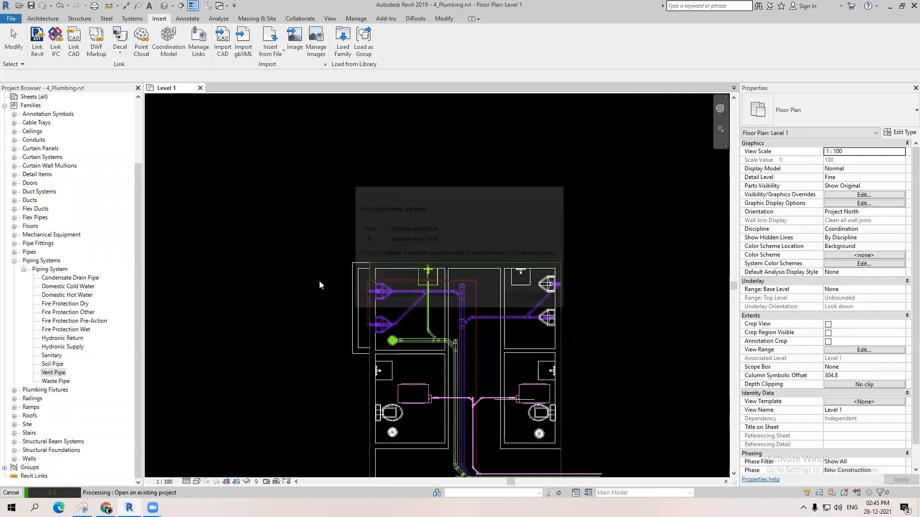
Step: Delete the template's instruction note from the new tag family
scroll(477, 277, "up", 1)
left_click(477, 263)
key("Delete")
Step: Change the family category from generic model tags to Pipe Tags
left_click(56, 36)
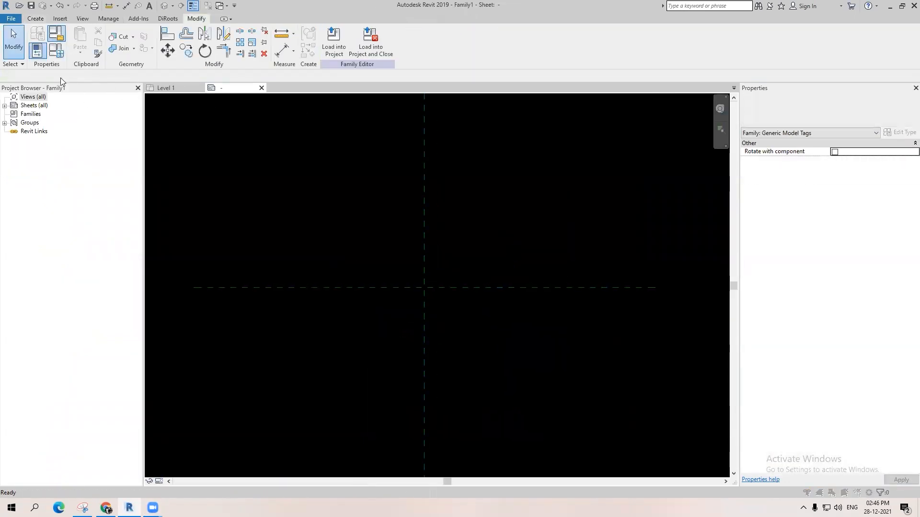
left_click(319, 231)
key("p")
scroll(317, 213, "down", 1)
left_click(318, 231)
scroll(324, 238, "down", 1)
key("Return")
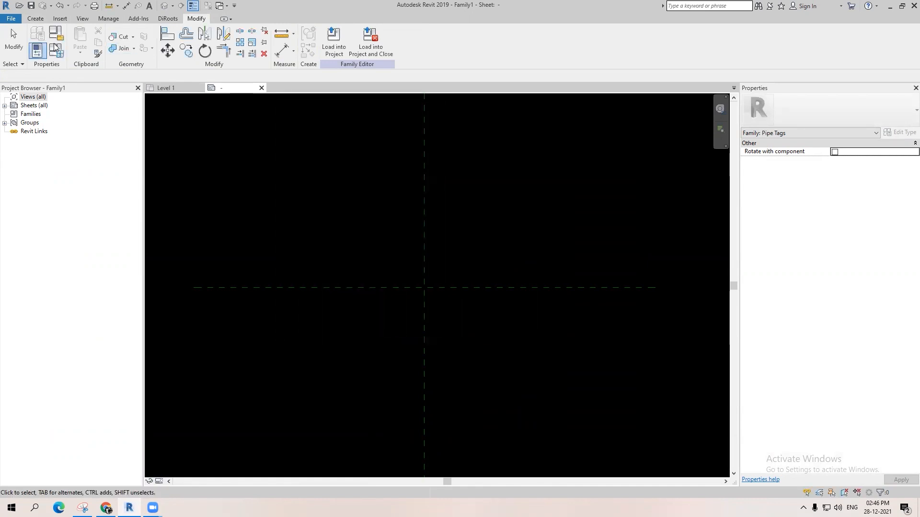
Step: Place a label near the intersection of the reference planes and add the Size parameter to it
left_click(38, 19)
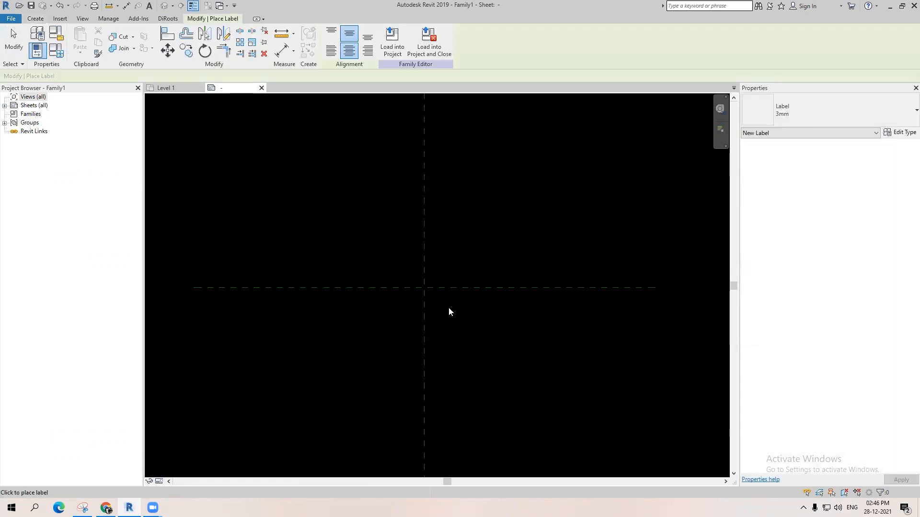
left_click(448, 307)
left_click(288, 282)
left_click(287, 300)
key("s")
key("s")
key("s")
key("s")
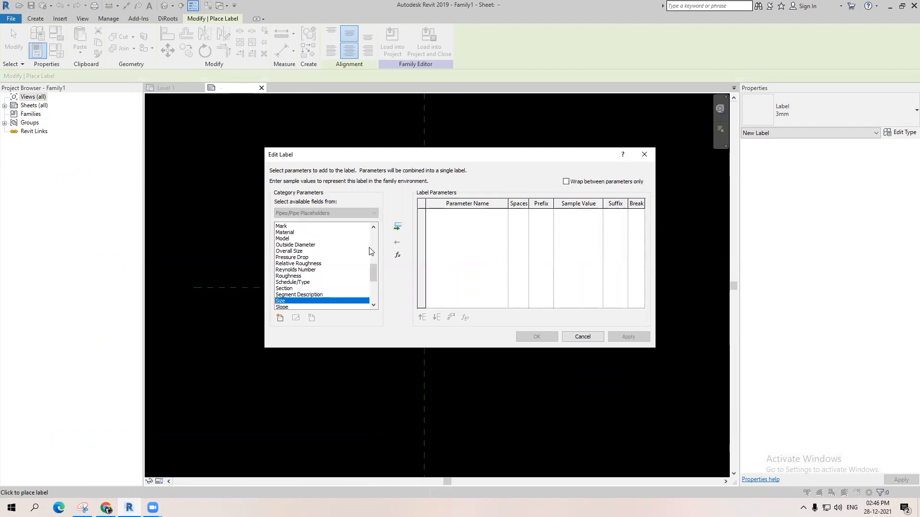
left_click(396, 229)
Step: Add System Abbreviation as the label's second parameter and accept the label definition
left_click(313, 246)
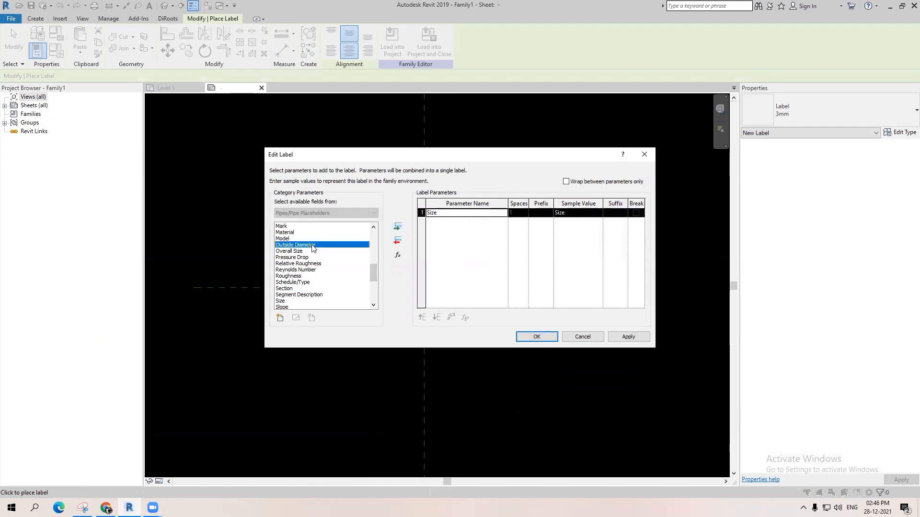
key("s")
key("s")
key("s")
key("s")
key("s")
key("s")
key("s")
key("s")
key("s")
key("s")
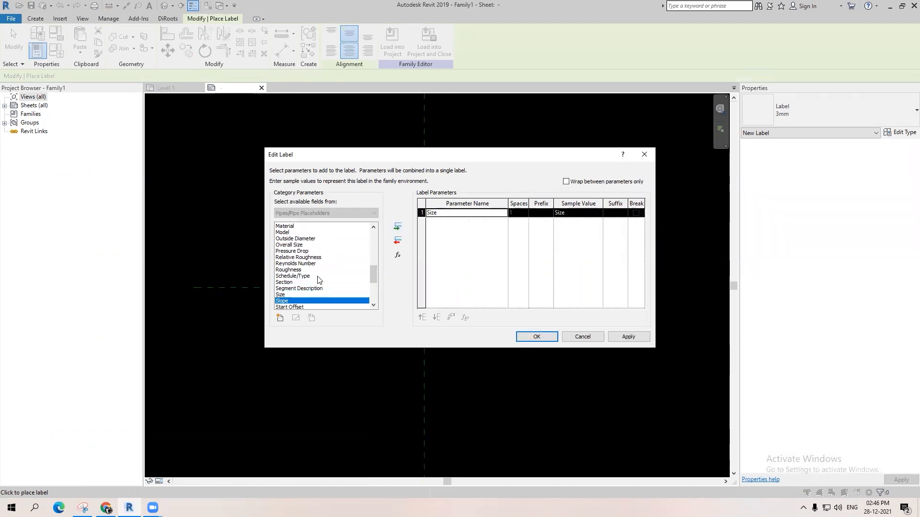
left_click(315, 295)
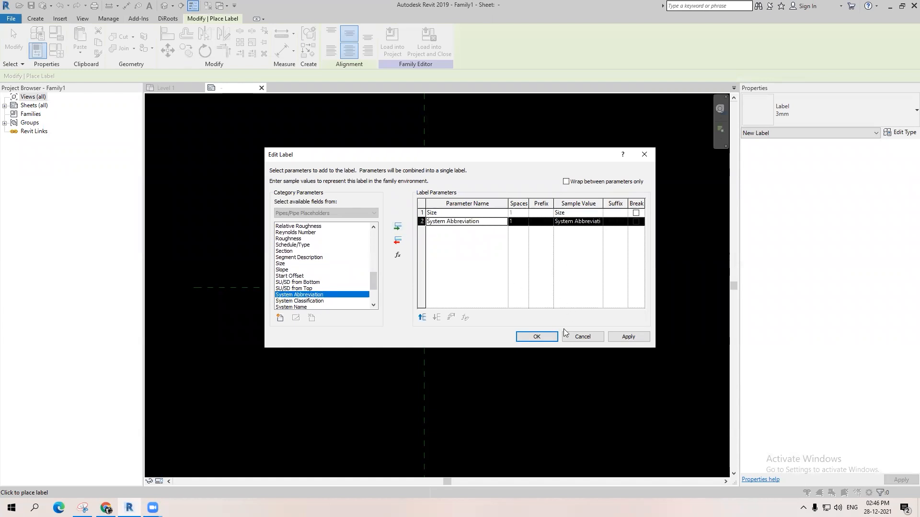
left_click(536, 337)
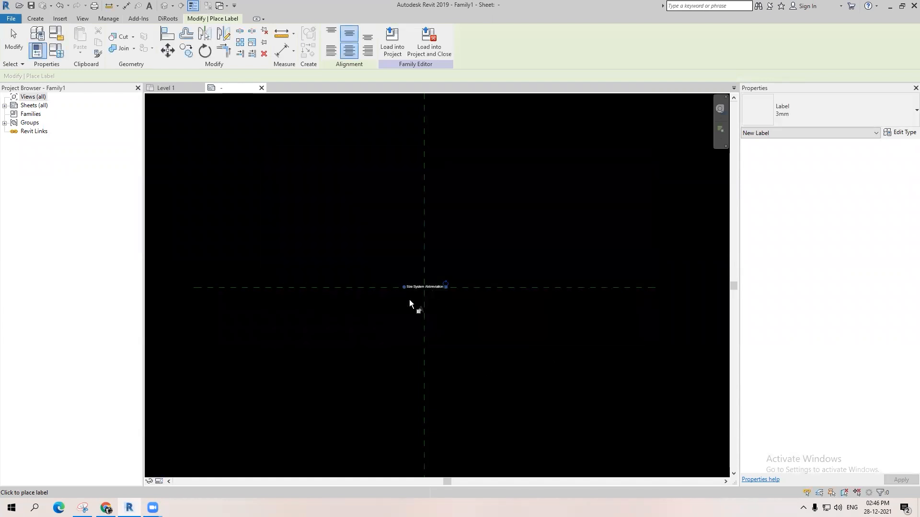
Step: Widen the label's box so that its text has ample room on one line
scroll(421, 295, "up", 4)
left_click(494, 280)
scroll(494, 283, "up", 1)
left_click_drag(500, 274, 586, 273)
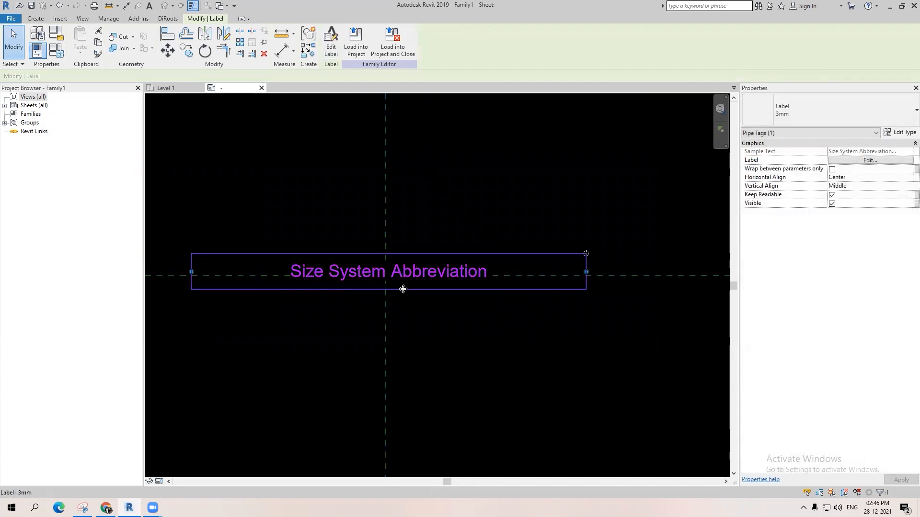
Step: Duplicate the 3mm label type under the name 2 mm RT
left_click(900, 132)
left_click(537, 184)
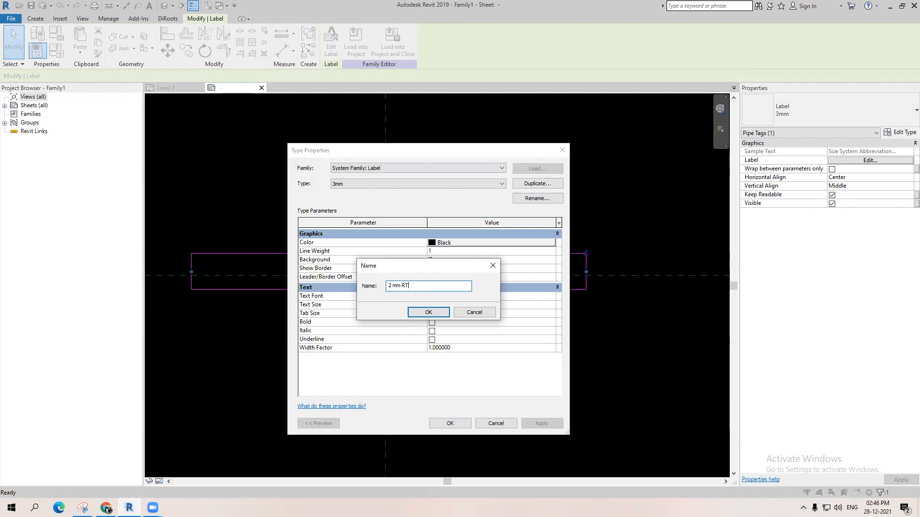
type("2 mm RT")
key("Return")
Step: Give the 2 mm RT label type the RomanT font, a 2 mm text size and a transparent background
left_click(552, 296)
left_click(553, 297)
type("roma")
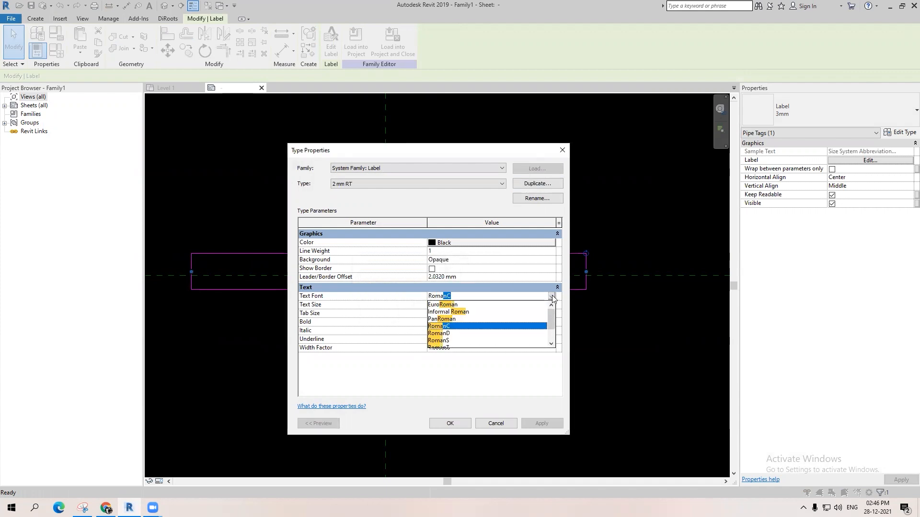
key("Down")
key("Down")
key("Down")
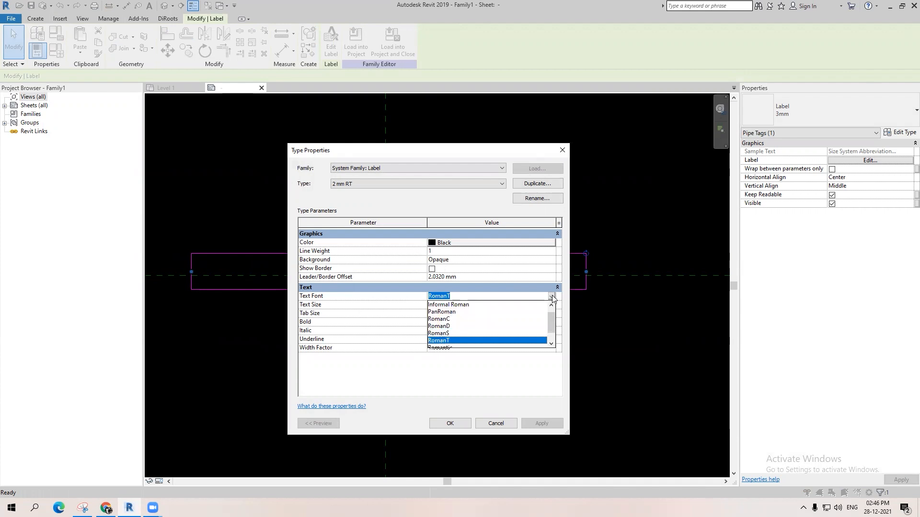
key("Return")
left_click(514, 304)
type("2")
left_click(542, 260)
left_click(508, 276)
left_click(451, 422)
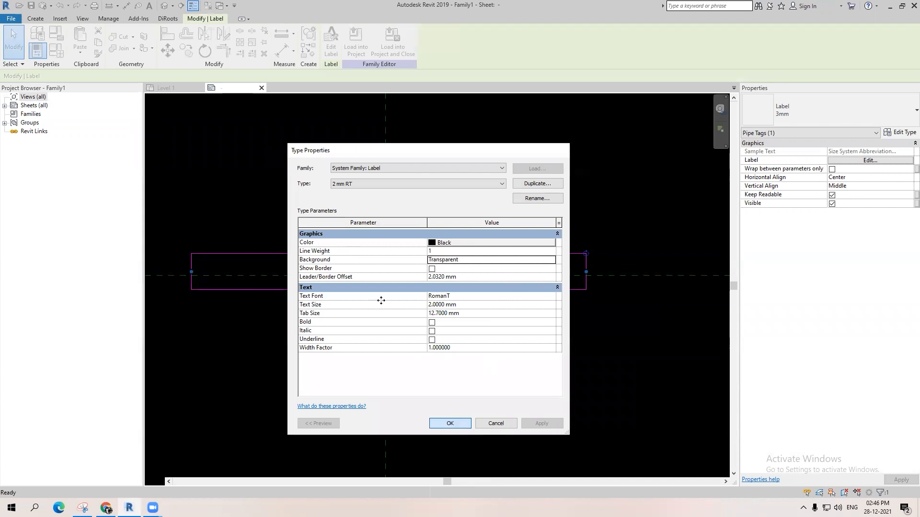
Step: Adjust the label's position at the reference plane intersection and save the pipe tag family
scroll(446, 290, "up", 2)
left_click_drag(447, 290, 385, 312)
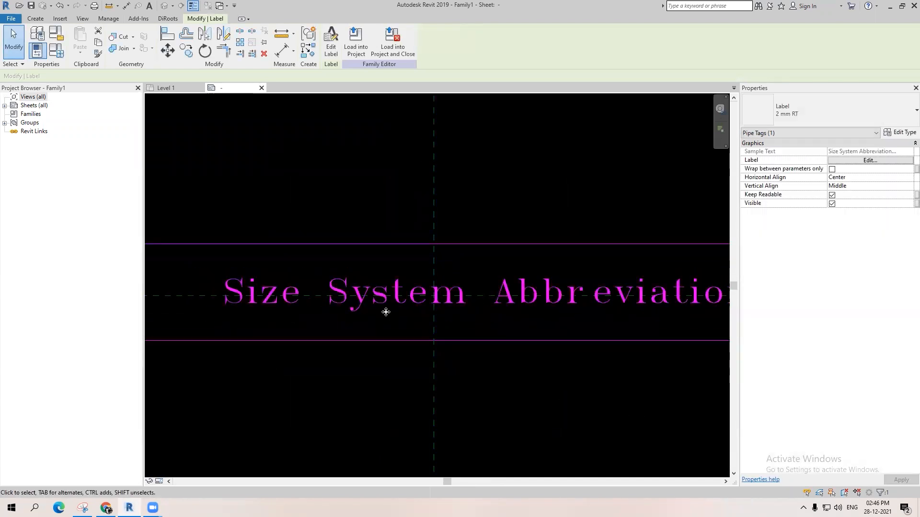
key("Escape")
scroll(386, 312, "down", 2)
scroll(385, 312, "up", 1)
left_click(385, 312)
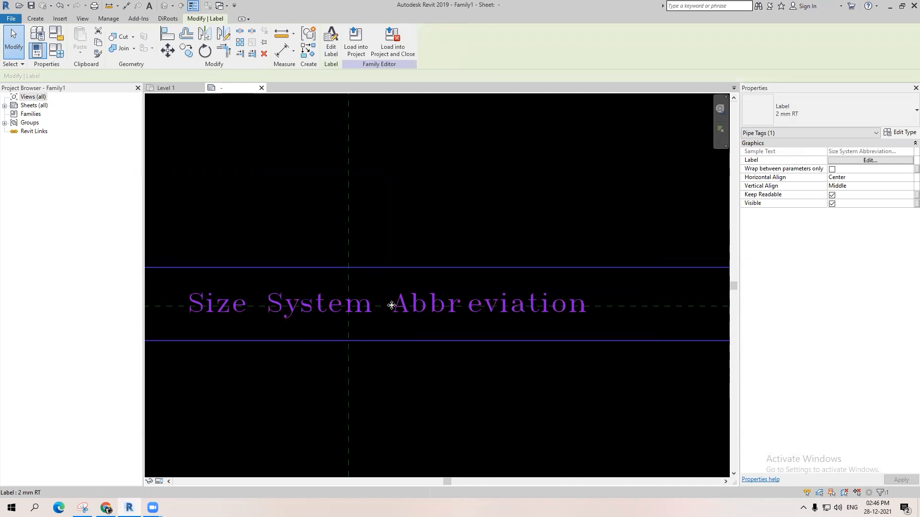
key("Escape")
scroll(389, 309, "down", 2)
key("ctrl+s")
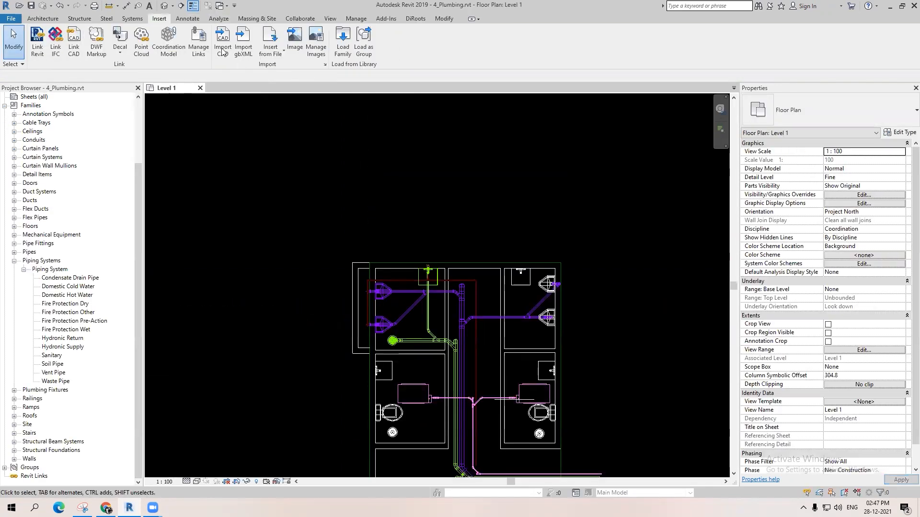
scroll(513, 236, "down", 2)
middle_click_drag(514, 236, 476, 181)
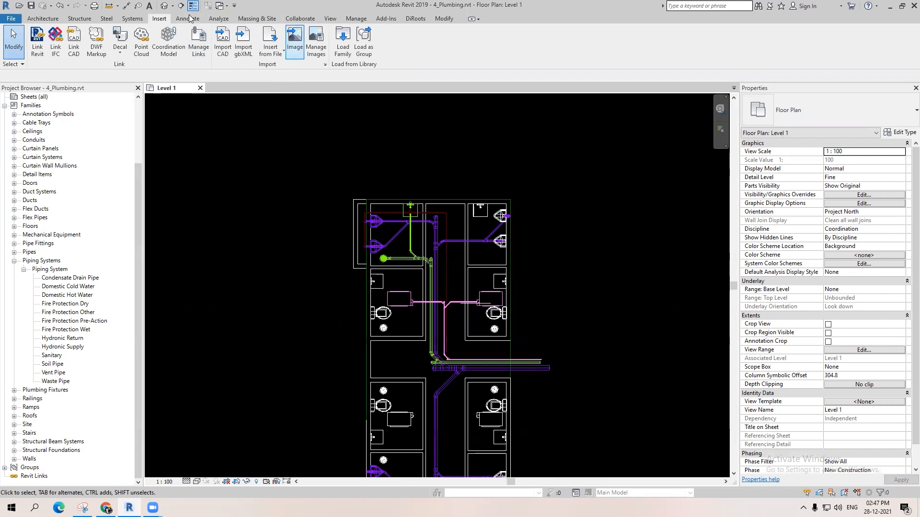
left_click(187, 18)
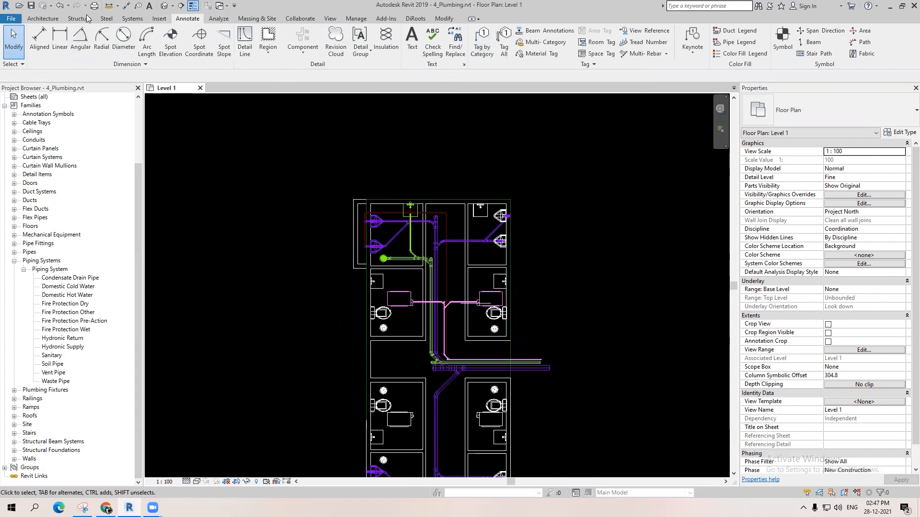
left_click(138, 6)
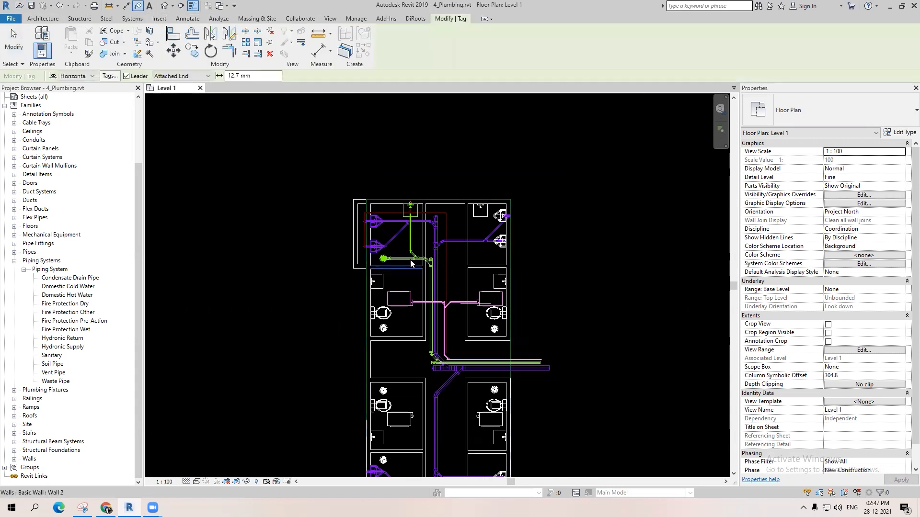
scroll(326, 263, "up", 2)
scroll(326, 263, "up", 2)
key("Escape")
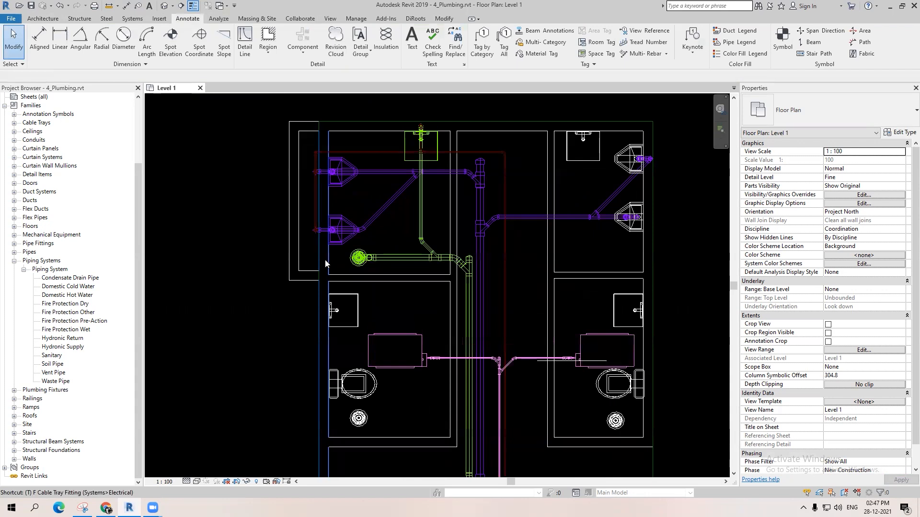
Step: Load the Pipe Size Tag - Without BOP.rfa family from Local Disk (D:) as an available tag
key("t")
key("g")
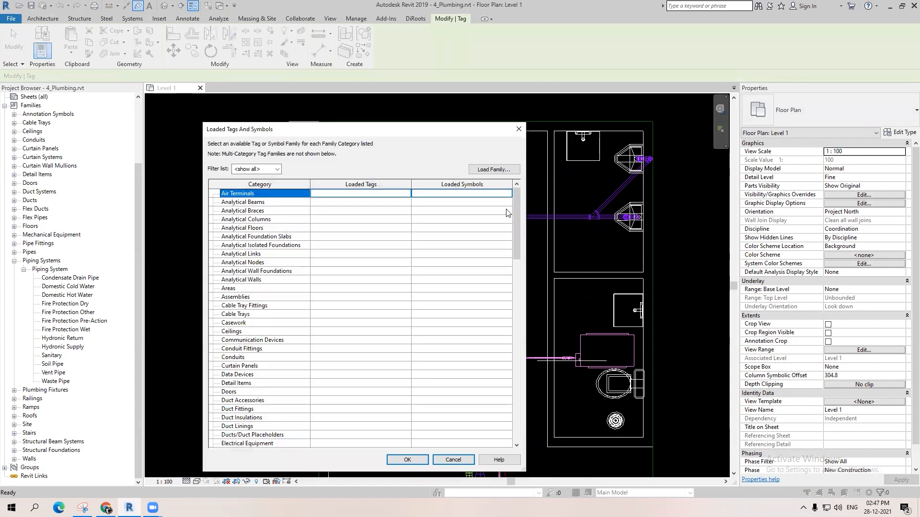
left_click_drag(364, 129, 365, 167)
left_click(495, 206)
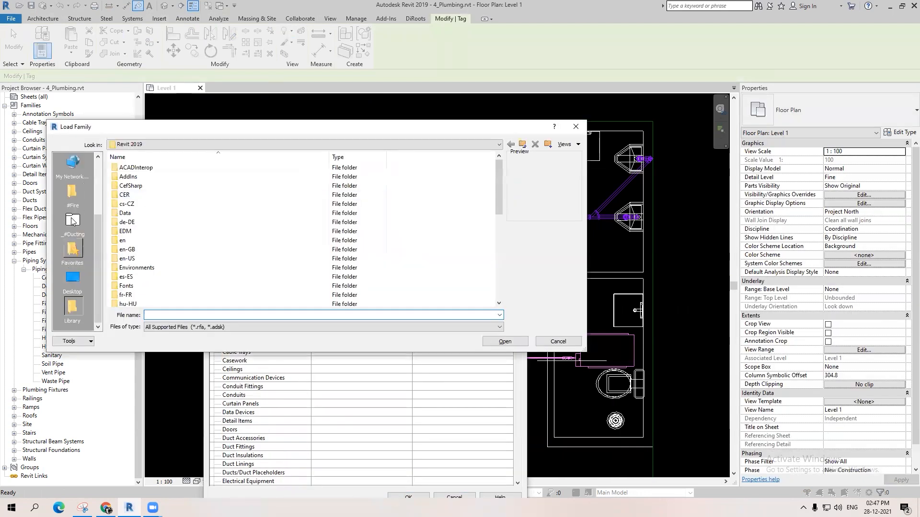
left_click(73, 277)
double_click(141, 187)
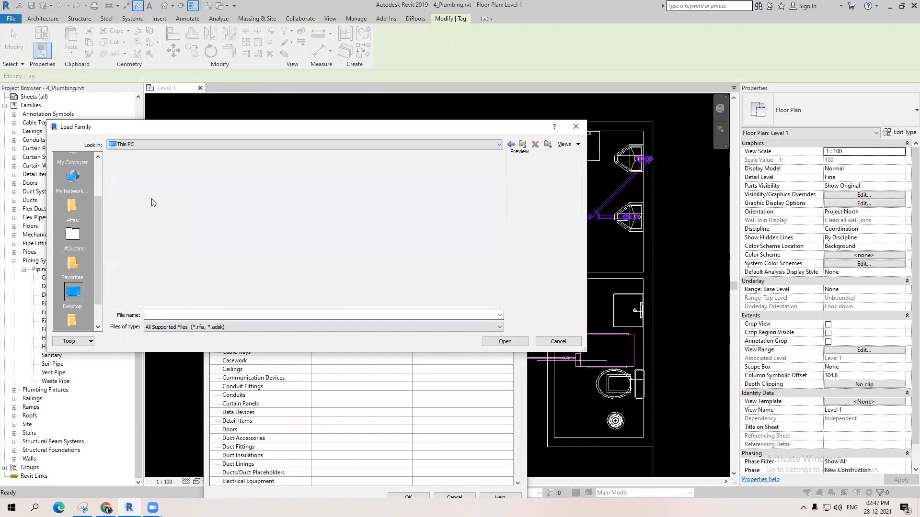
scroll(158, 225, "down", 1)
double_click(150, 244)
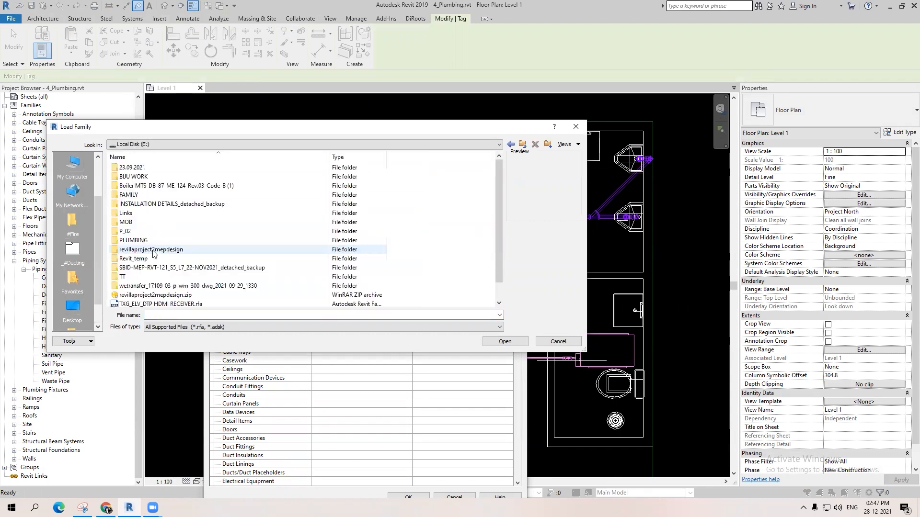
key("BackSpace")
double_click(155, 263)
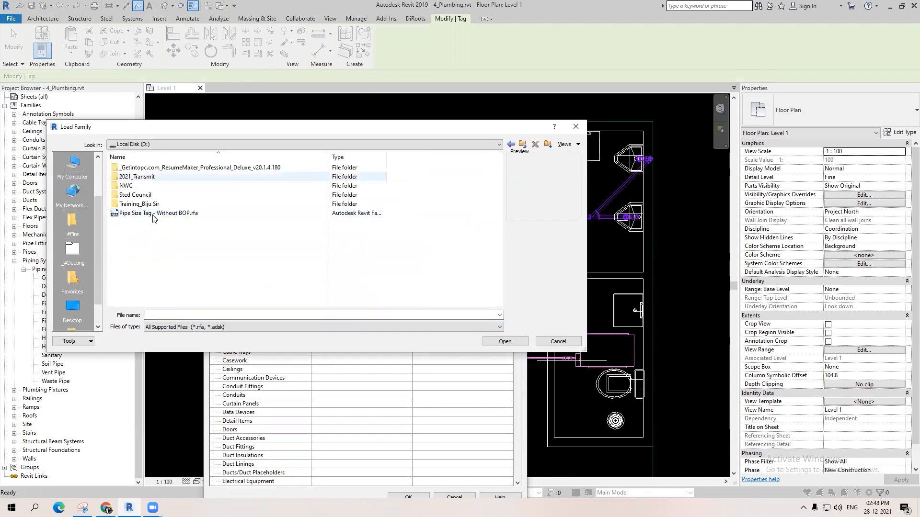
left_click(153, 213)
left_click(505, 341)
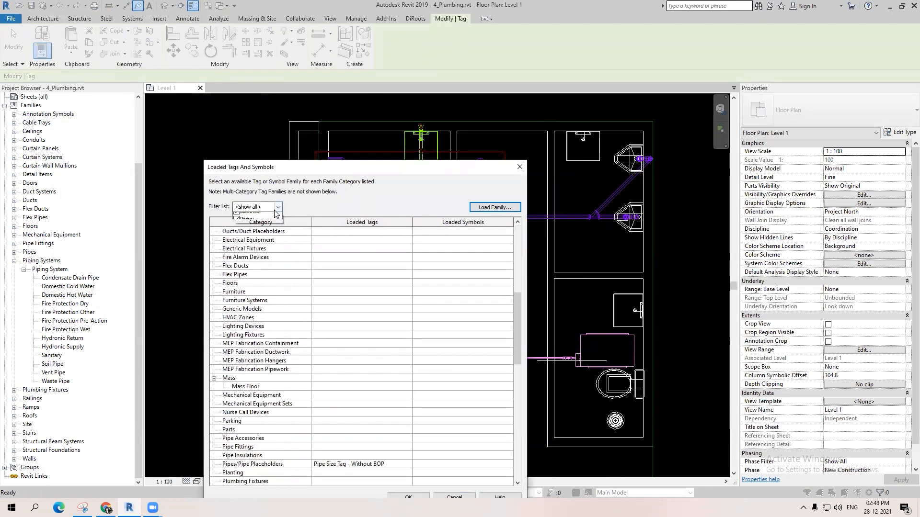
Step: Filter the tag categories to Piping only and accept the loaded tag for Pipes/Pipe Placeholders
left_click(236, 240)
left_click(236, 232)
left_click(236, 224)
left_click(236, 217)
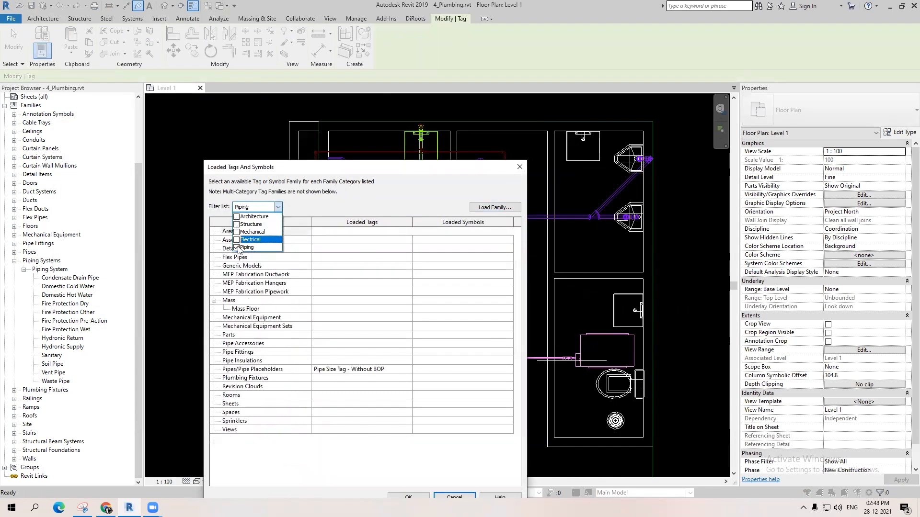
left_click(284, 376)
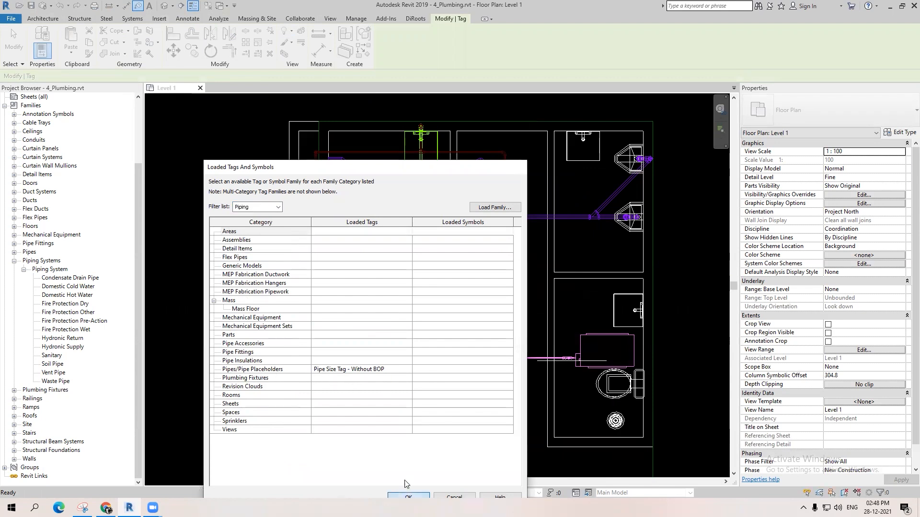
left_click(408, 495)
Step: Tag the vertical soil pipe between the toilets with a horizontal pipe tag using an attached-end leader
scroll(401, 247, "up", 3)
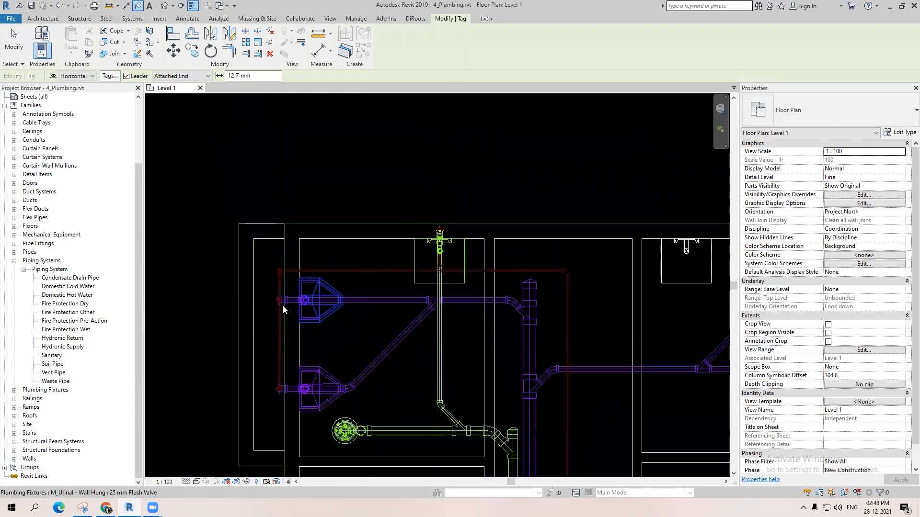
scroll(282, 301, "up", 3)
scroll(475, 294, "up", 3)
scroll(401, 333, "down", 3)
scroll(391, 331, "down", 4)
scroll(391, 331, "up", 4)
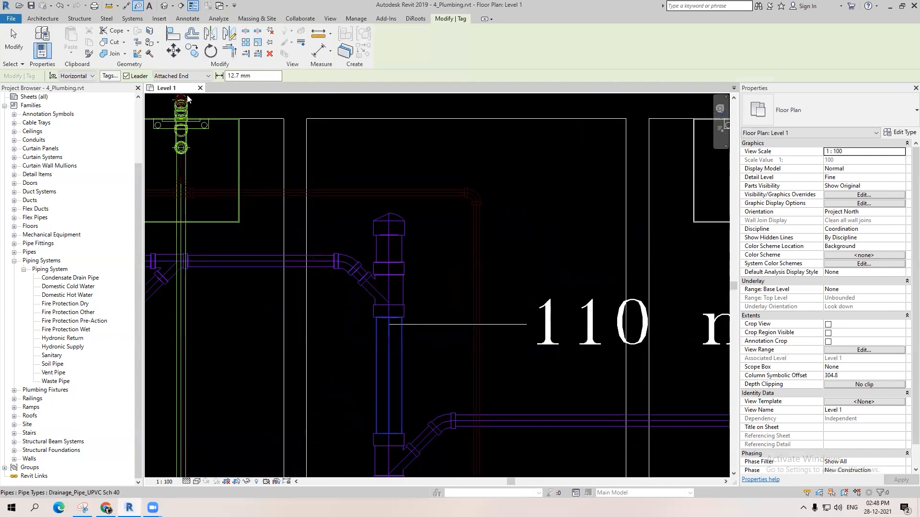
left_click(186, 76)
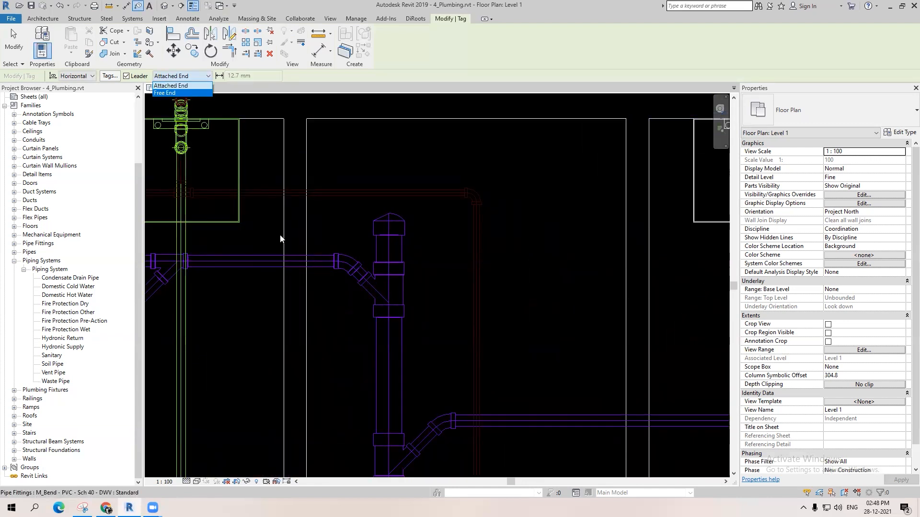
left_click(391, 343)
scroll(351, 283, "down", 4)
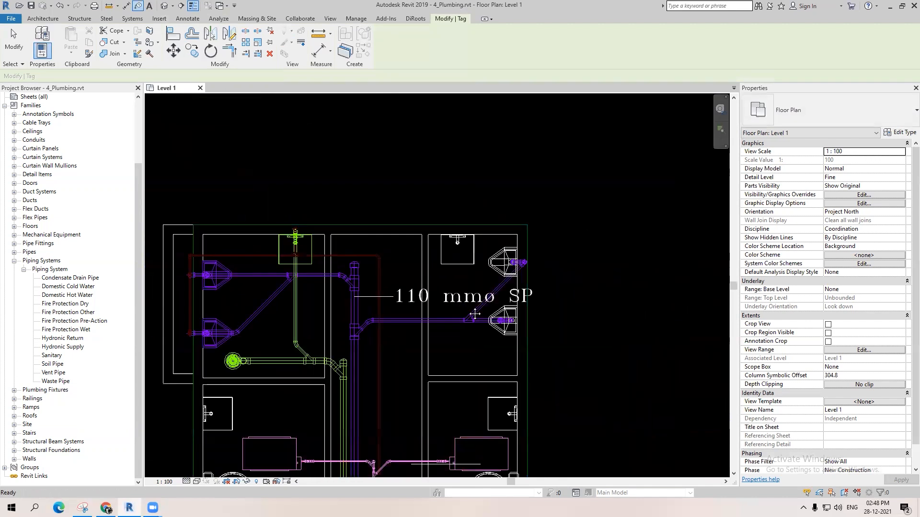
key("Escape")
Step: Move the soil pipe tag above the plan and bend its leader so it has a horizontal landing
middle_click_drag(521, 208, 478, 276)
left_click_drag(420, 367, 484, 251)
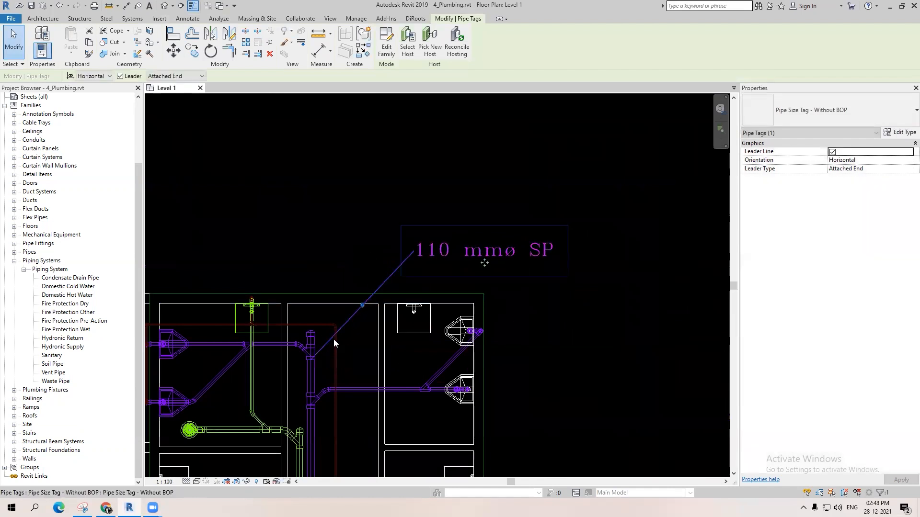
scroll(324, 370, "up", 3)
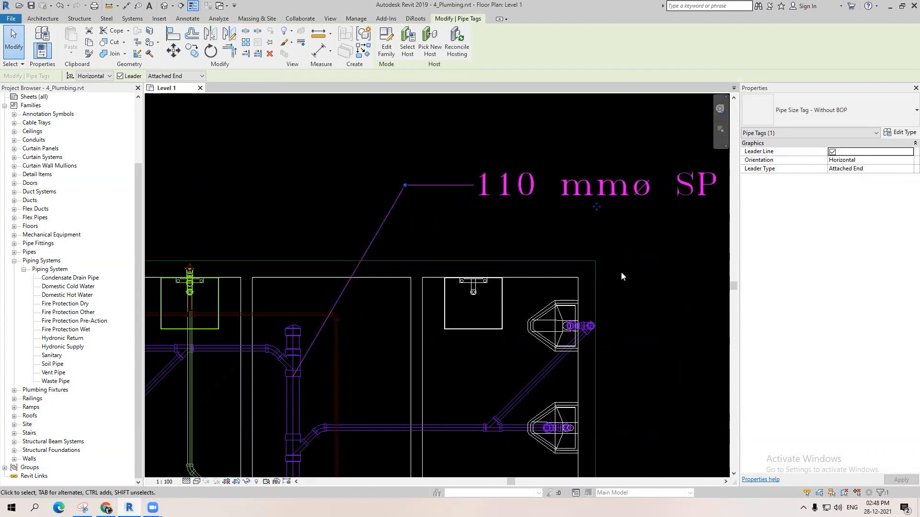
Step: Set the pipe tag type's leader arrowhead to 30 Degree Filled Arrow
scroll(621, 277, "down", 3)
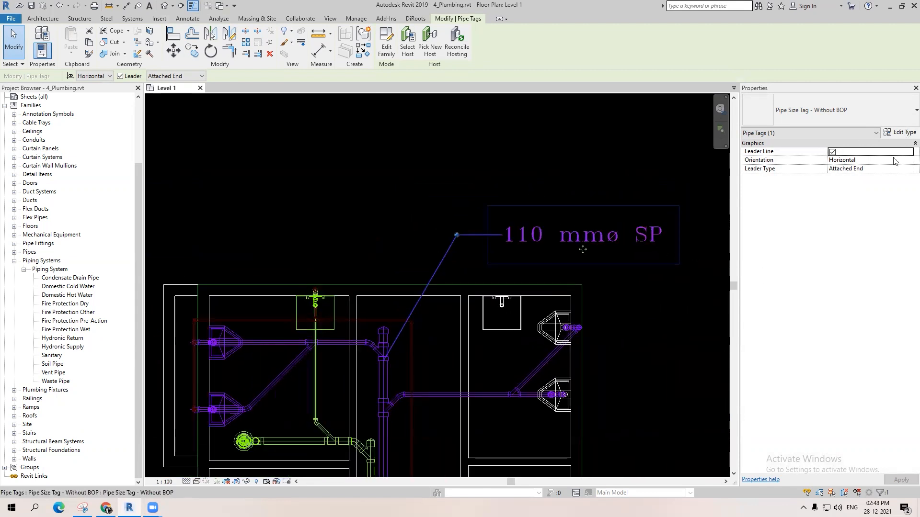
left_click(900, 132)
left_click(551, 243)
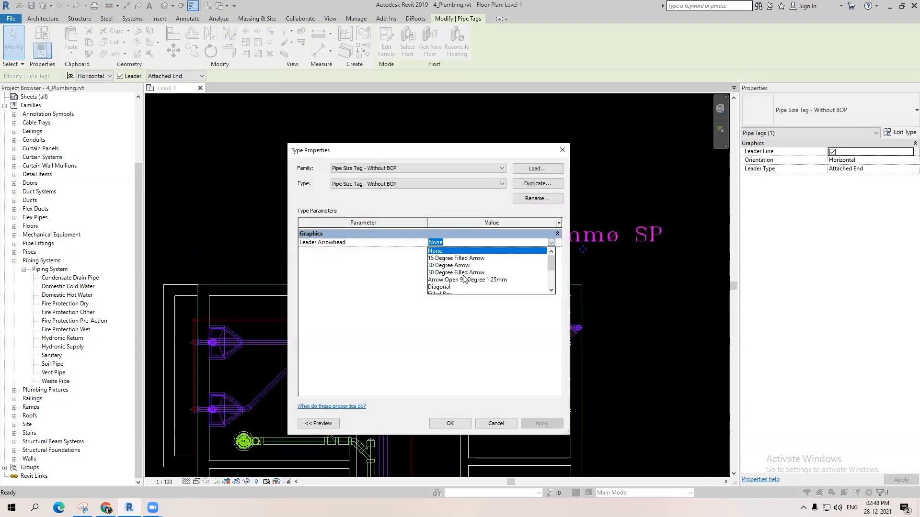
left_click(455, 272)
left_click(450, 424)
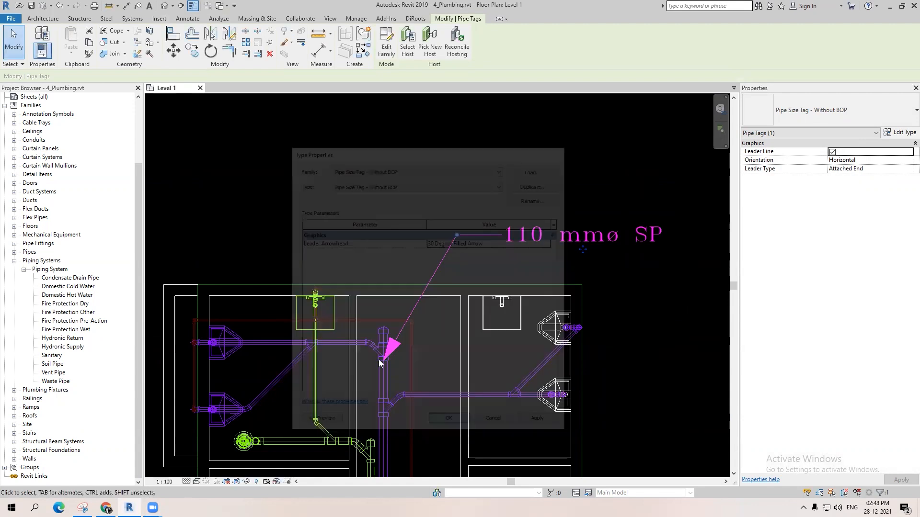
left_click(355, 354)
Step: Duplicate the 30 Degree Arrow arrowhead type under the name 30 Degree Arrow 1.5
scroll(356, 347, "up", 2)
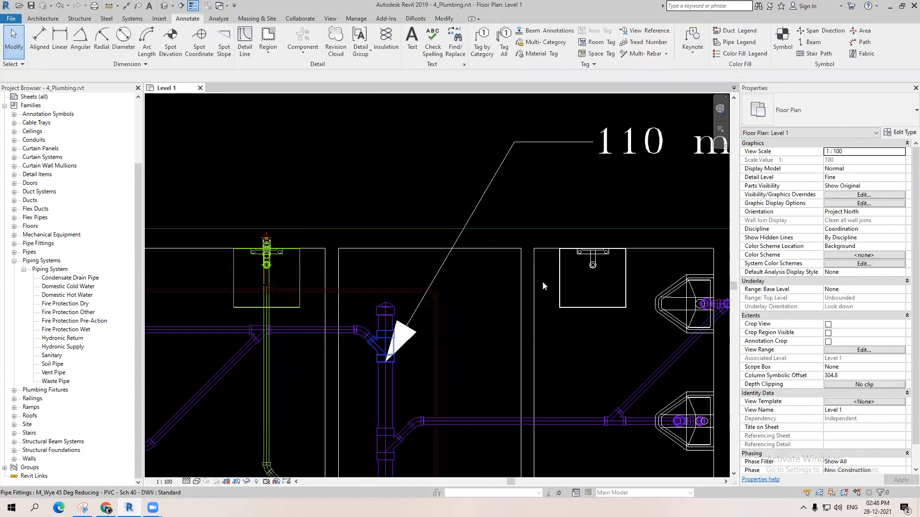
scroll(503, 258, "down", 3)
scroll(512, 266, "down", 2)
scroll(540, 260, "up", 3)
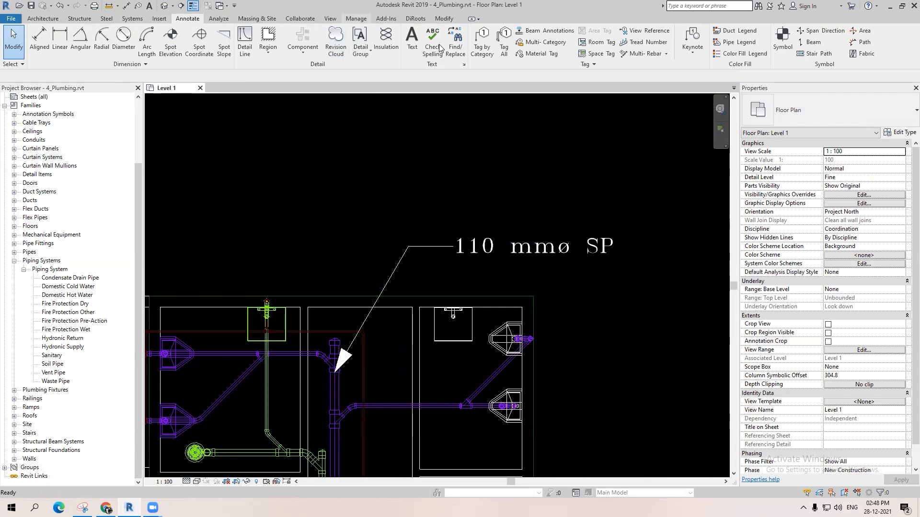
left_click(356, 18)
left_click(441, 45)
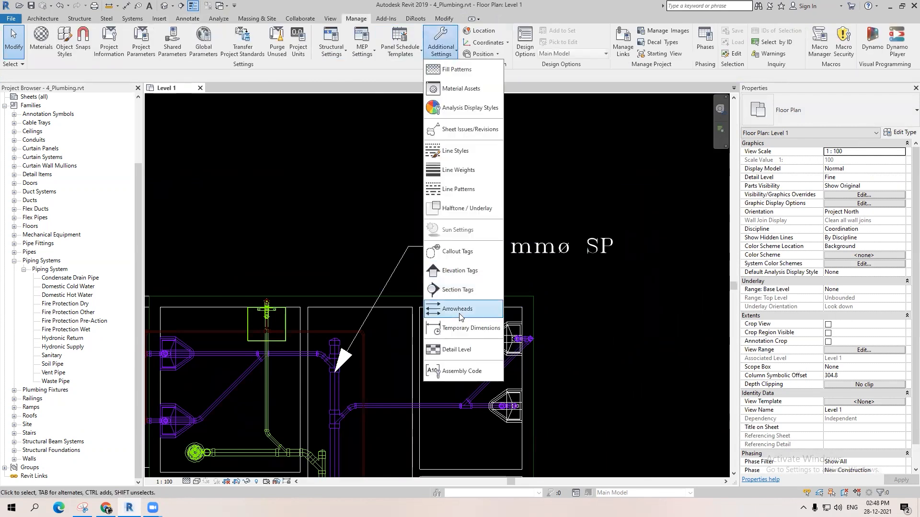
left_click(458, 309)
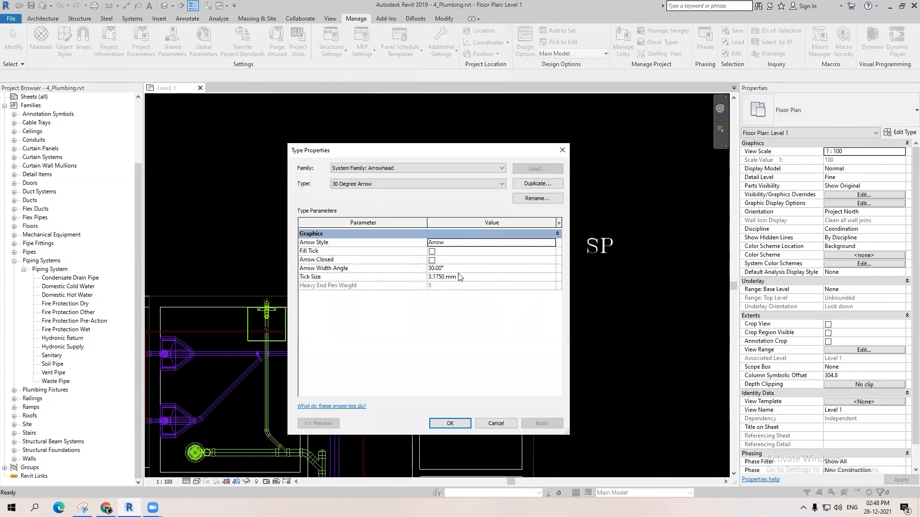
left_click(537, 184)
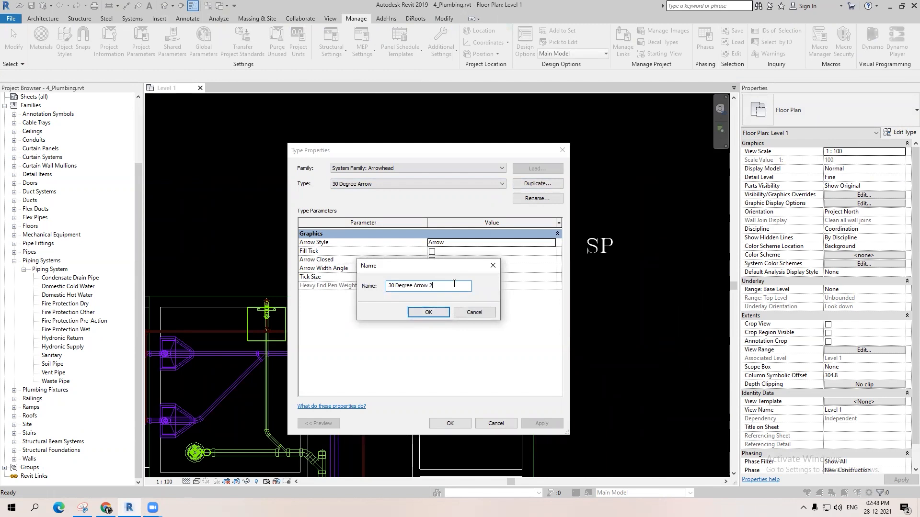
type("1.5")
key("Return")
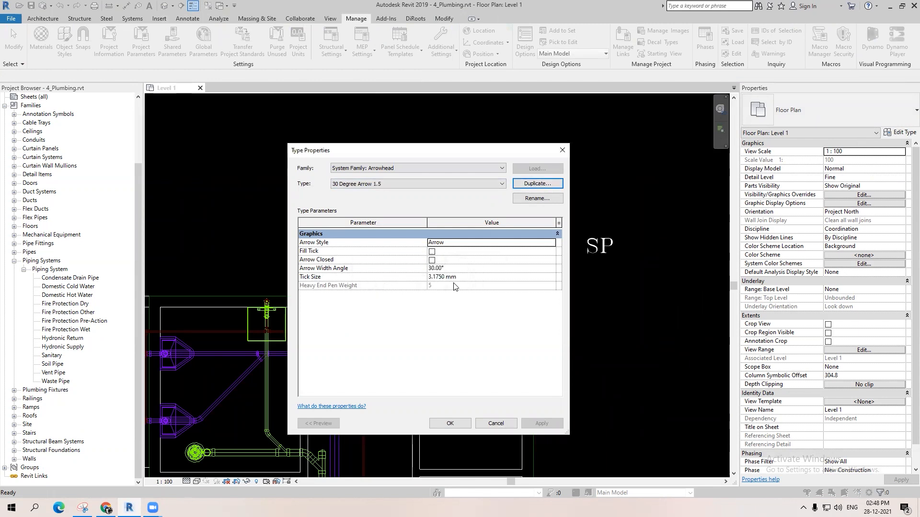
left_click(475, 278)
Step: Duplicate the 30 Degree Filled Arrow arrowhead as 30 Degree Filled Arrow 1.5 with a 1.5 mm tick size
left_click(441, 183)
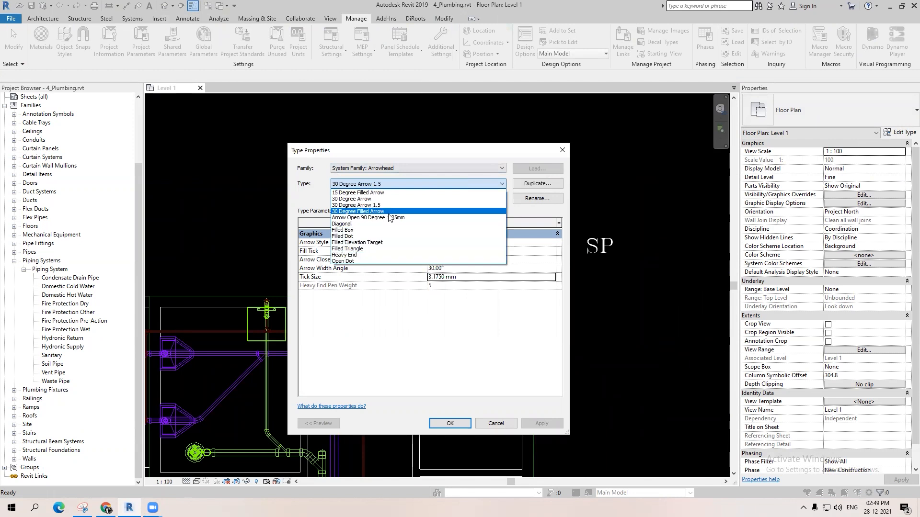
left_click(535, 184)
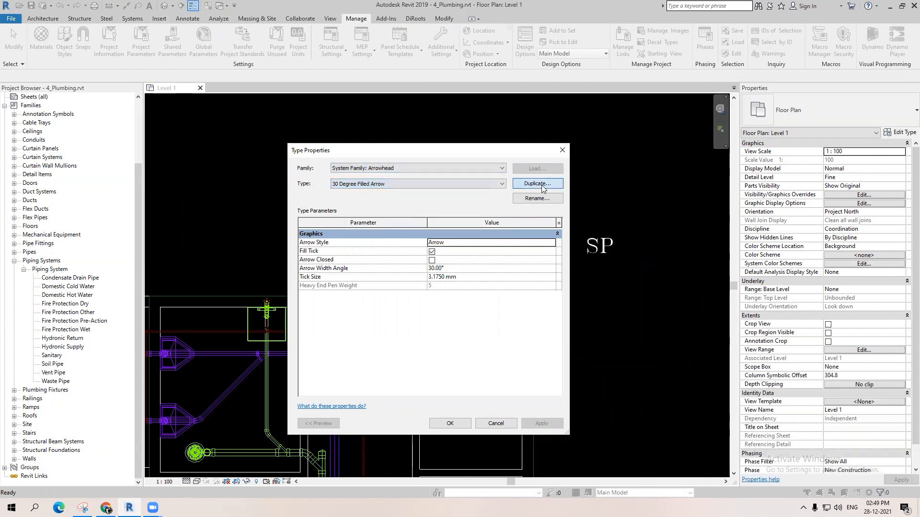
left_click(454, 285)
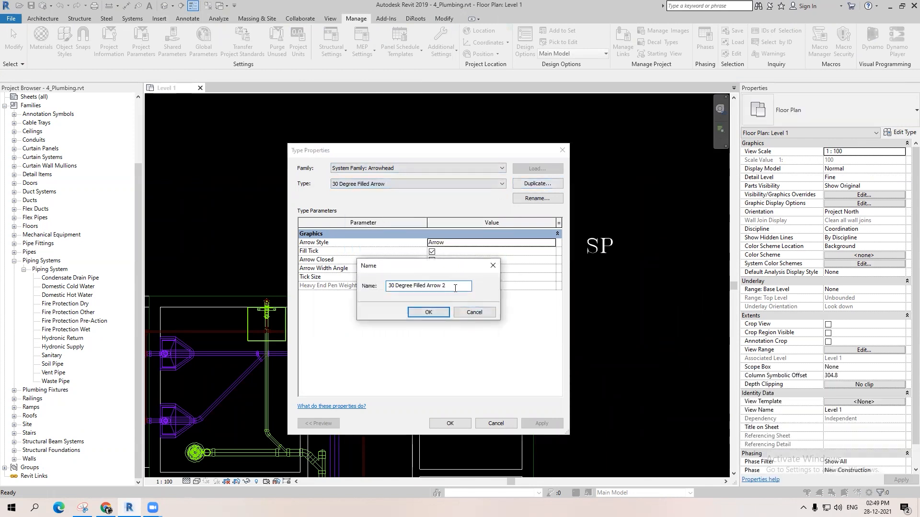
key("Return")
left_click(495, 273)
key("Return")
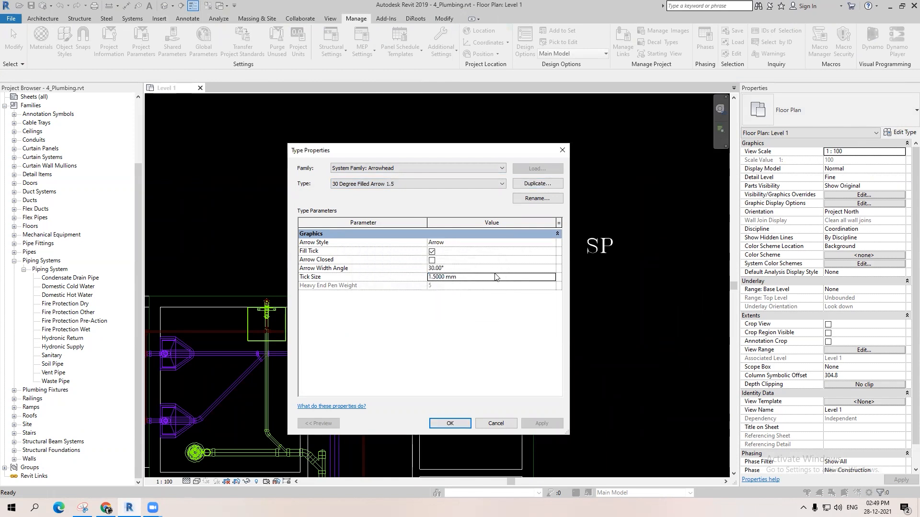
left_click(450, 423)
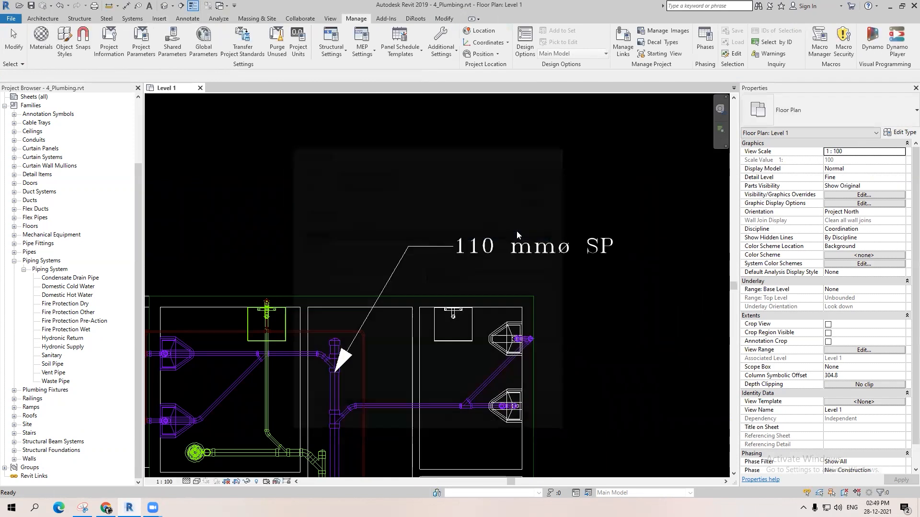
Step: Set the pipe tag type's leader arrowhead to 30 Degree Filled Arrow 1.5
left_click(527, 246)
left_click(903, 134)
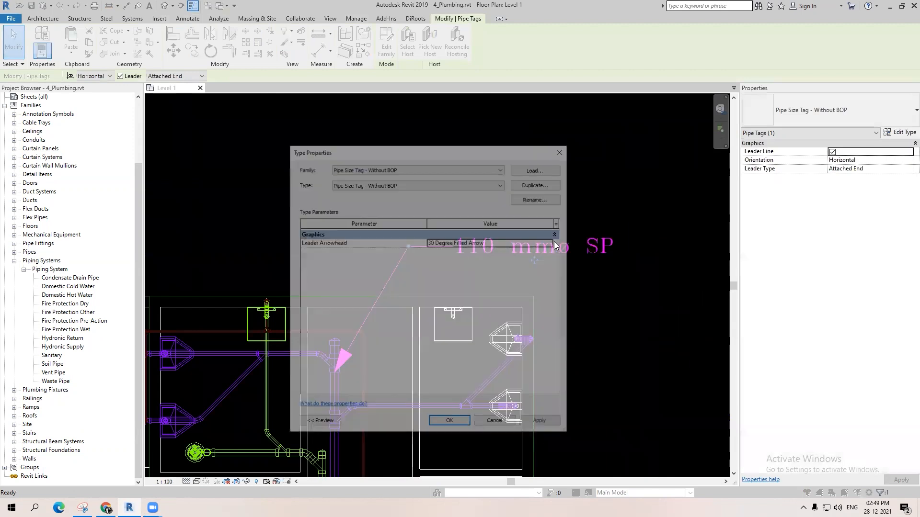
left_click(491, 242)
left_click(552, 242)
left_click(479, 270)
key("Return")
scroll(361, 338, "up", 3)
key("Escape")
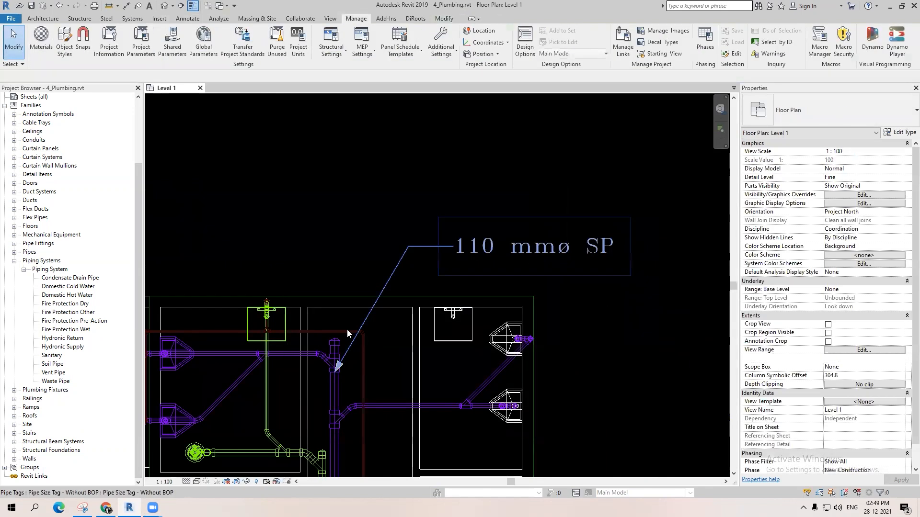
Step: Set the soil pipe tag's leader to Free End and move its arrow tip up toward the top of the stack
scroll(346, 330, "up", 3)
left_click(336, 388)
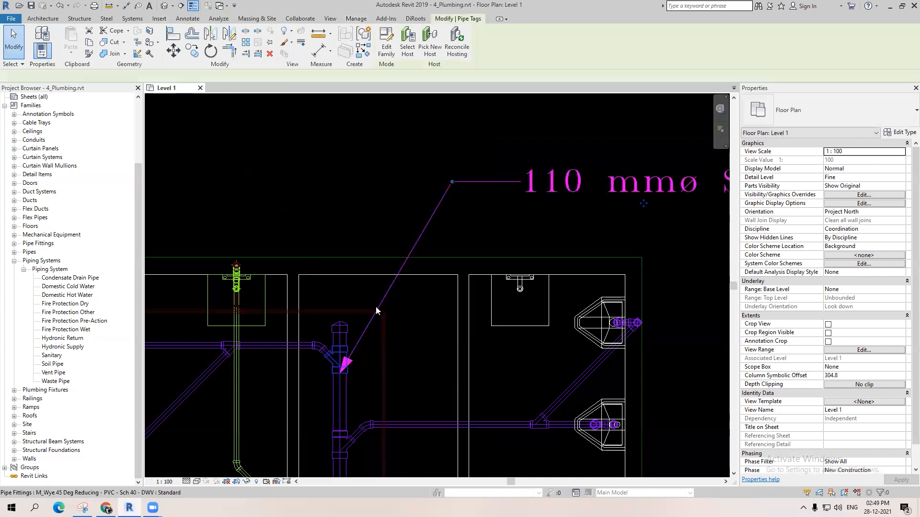
scroll(375, 299, "down", 4)
scroll(406, 282, "up", 2)
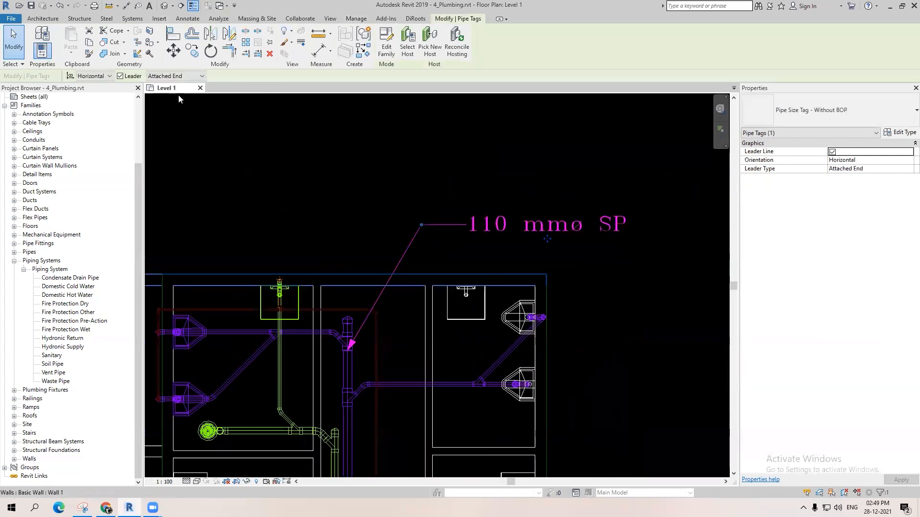
left_click(176, 76)
left_click(177, 94)
scroll(362, 370, "up", 2)
left_click_drag(326, 355, 330, 318)
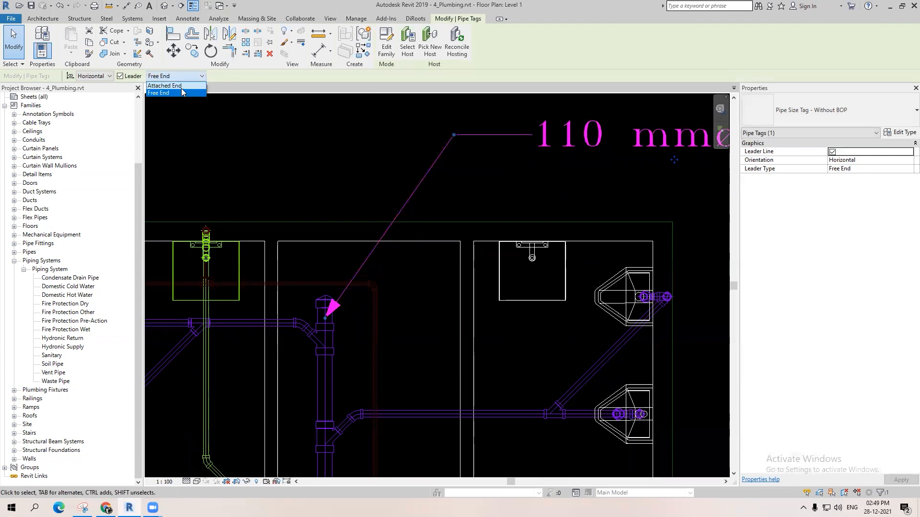
Step: Try the Attached End leader type on the soil pipe tag and undo the change
left_click(165, 85)
left_click_drag(327, 320, 328, 322)
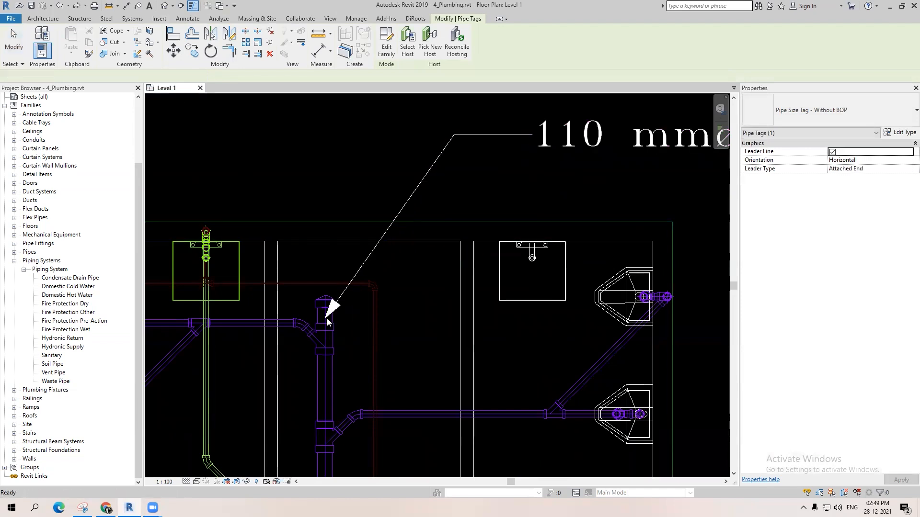
scroll(291, 301, "up", 3)
scroll(326, 289, "down", 2)
scroll(340, 297, "down", 5)
scroll(355, 318, "up", 5)
key("ctrl+z")
scroll(354, 329, "up", 6)
left_click(315, 348)
scroll(307, 349, "down", 6)
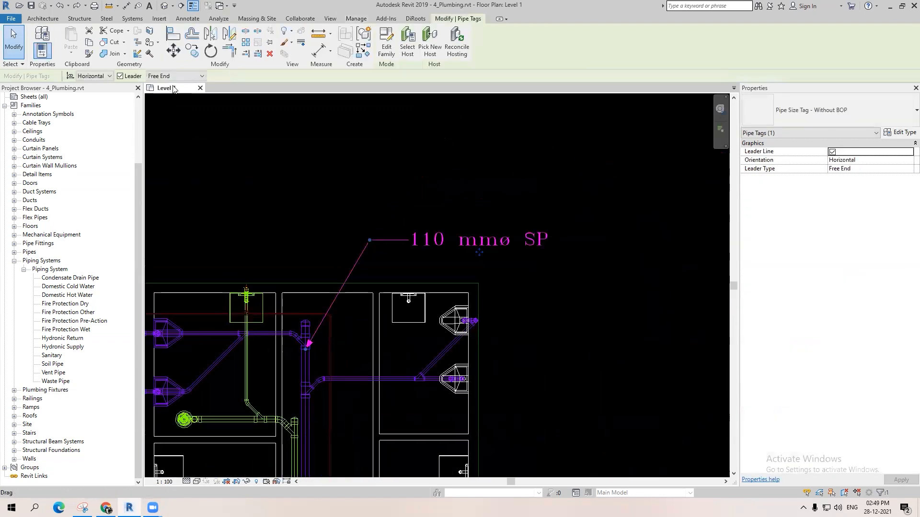
Step: Reposition the soil pipe tag's arrow tip slightly along the vertical stack and set its leader type to Attached End
scroll(305, 353, "up", 3)
left_click_drag(306, 346, 306, 353)
left_click(176, 76)
left_click(170, 84)
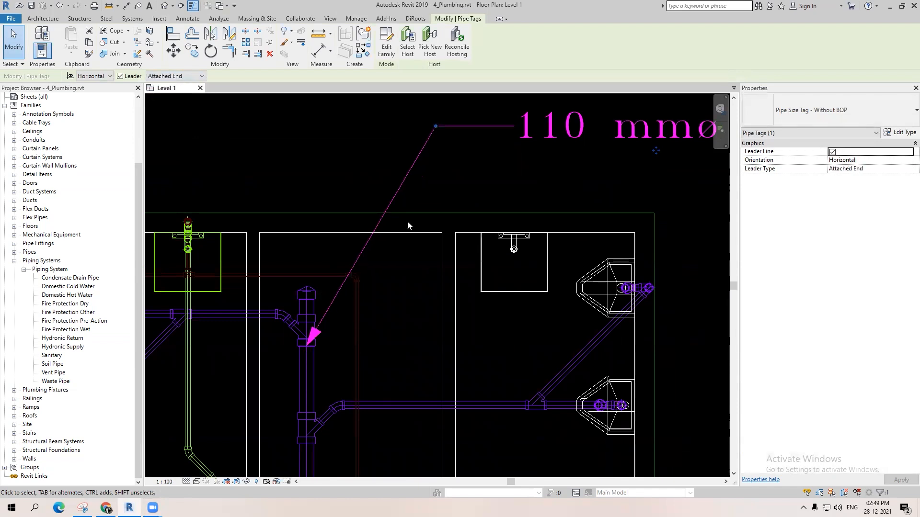
scroll(408, 225, "down", 3)
left_click(580, 281)
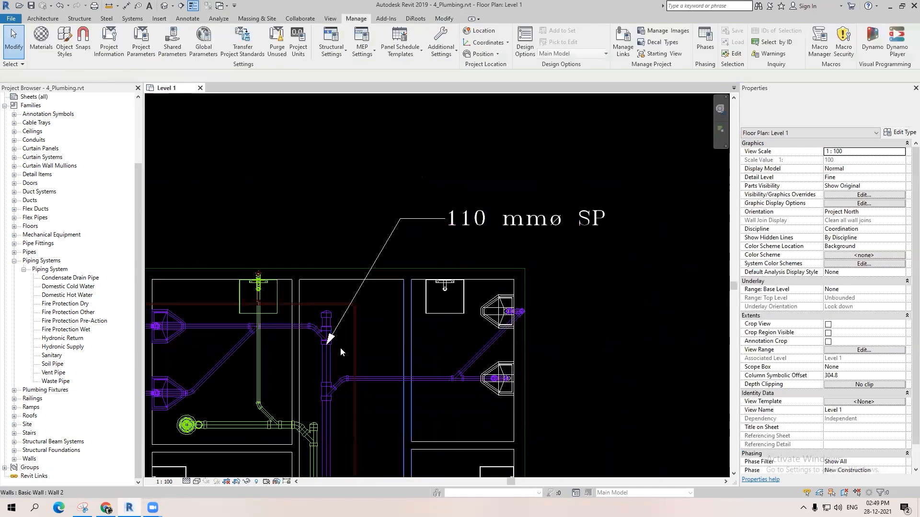
Step: Start a Spot Elevation and duplicate the Vertical type as a new type named BOP
scroll(386, 351, "up", 5)
scroll(286, 310, "down", 2)
scroll(307, 295, "up", 2)
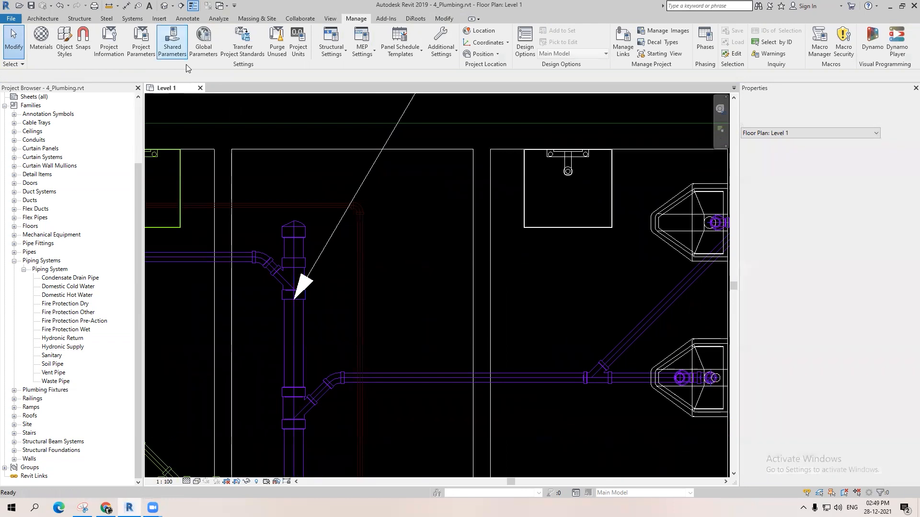
left_click(189, 19)
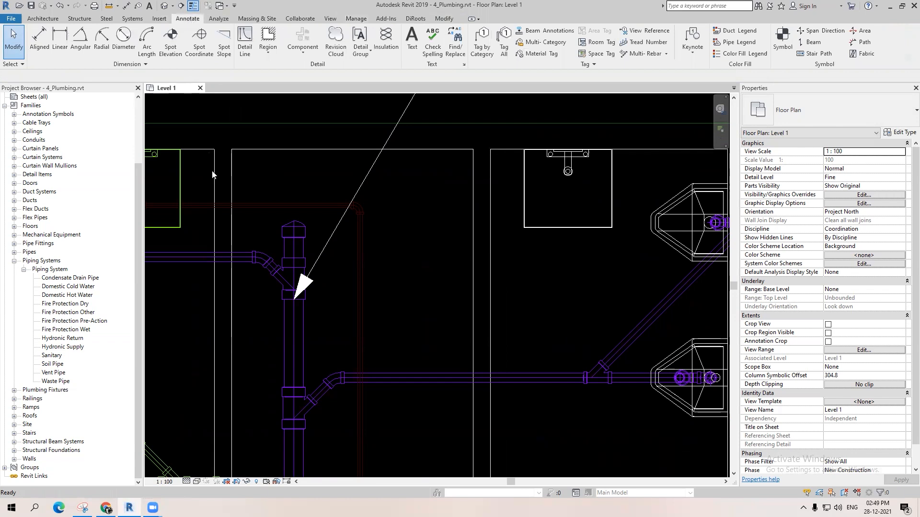
left_click(181, 58)
left_click(892, 132)
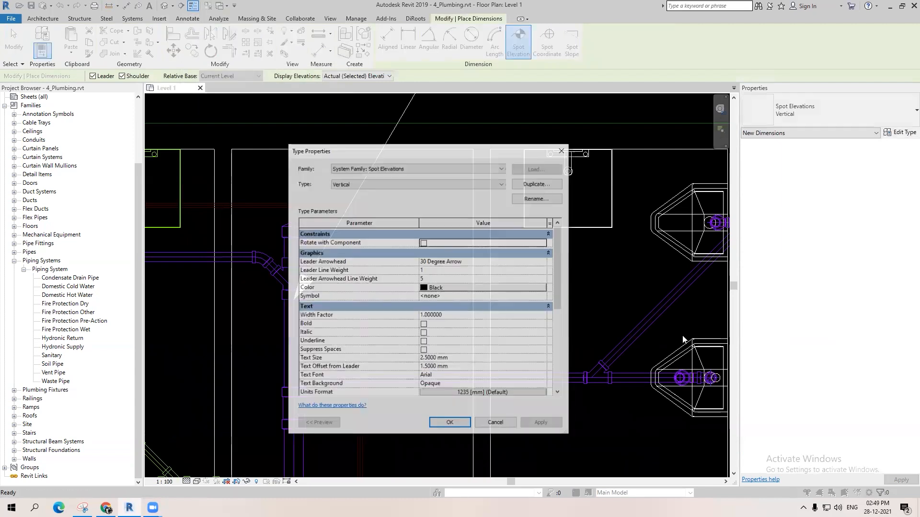
left_click(537, 183)
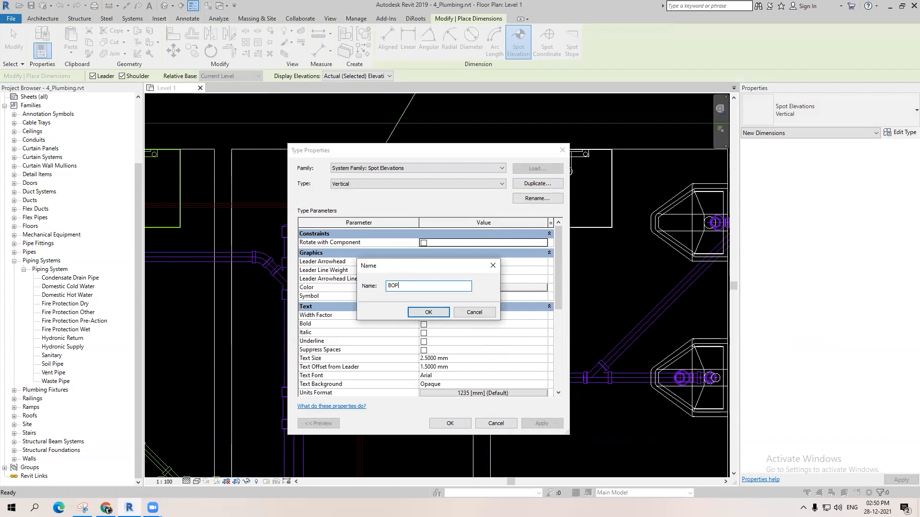
key("Return")
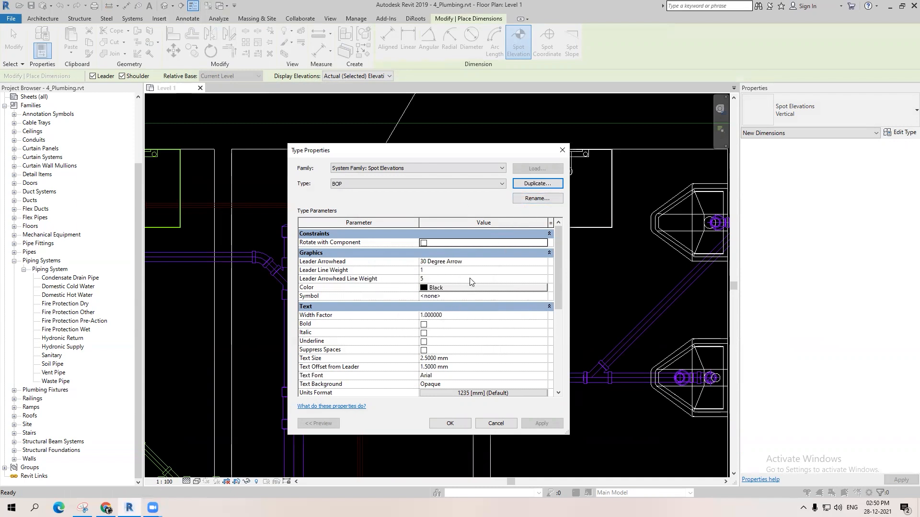
left_click(456, 422)
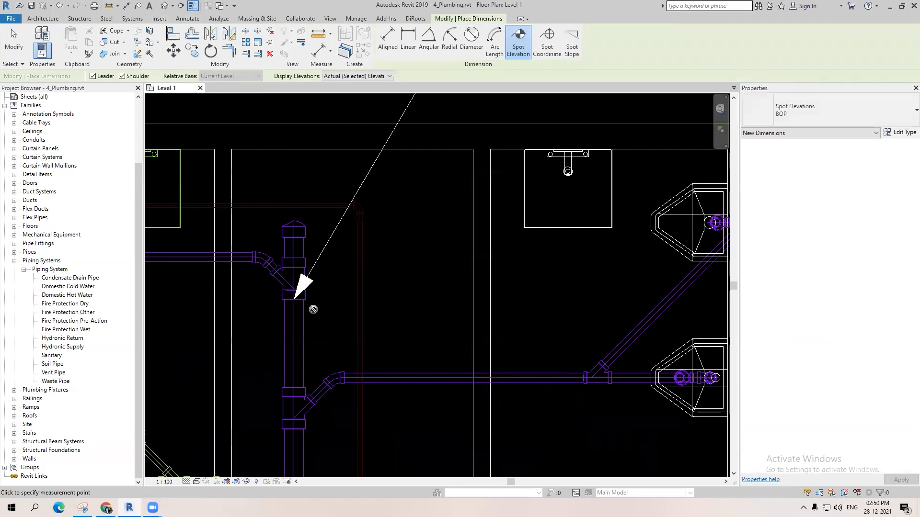
Step: Place a BOP spot elevation showing Bottom Elevation on the vertical soil pipe at the tag's arrow tip, with a shouldered leader
scroll(314, 309, "up", 2)
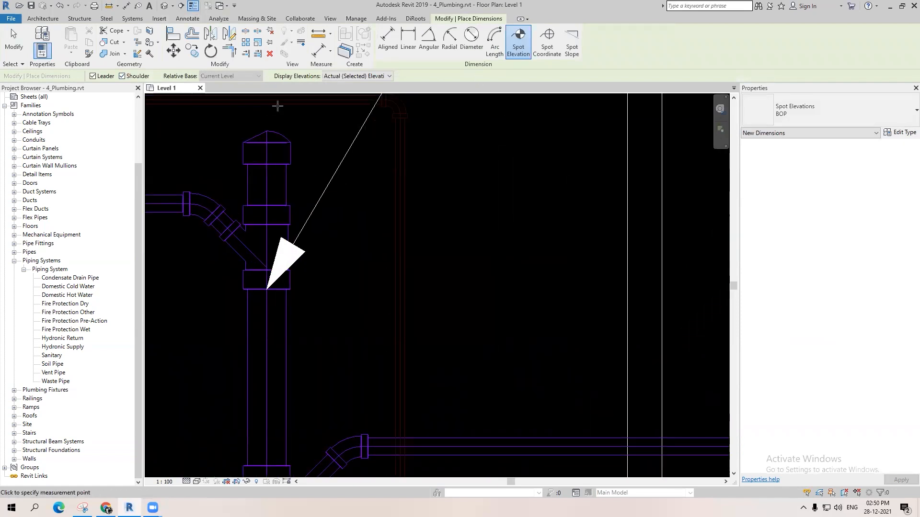
left_click(358, 77)
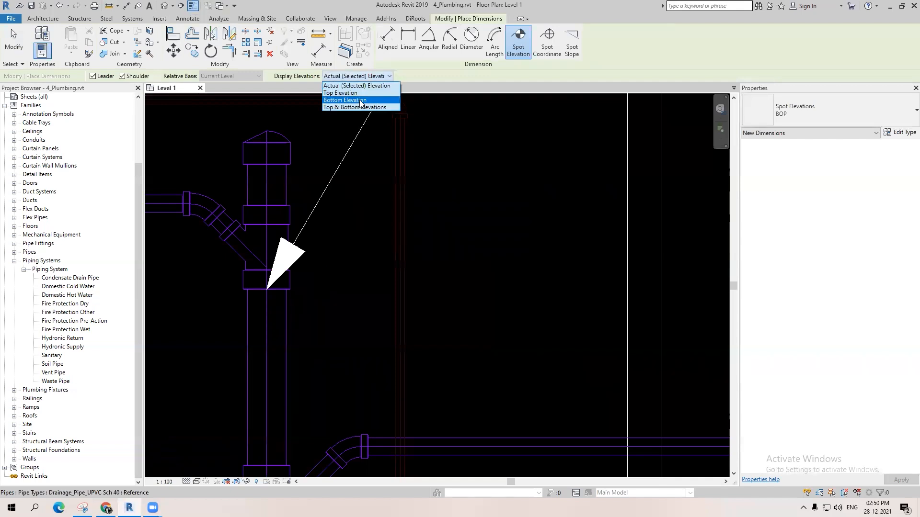
left_click(361, 102)
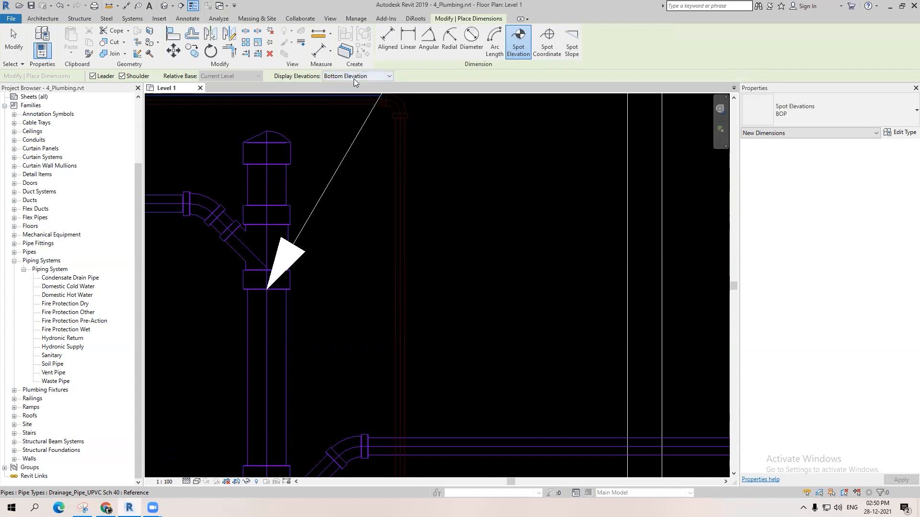
scroll(287, 374, "down", 3)
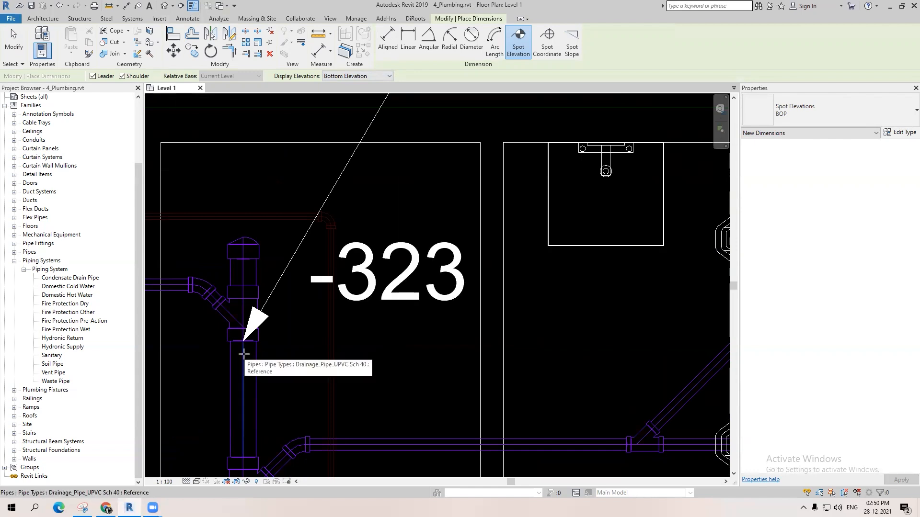
scroll(244, 353, "down", 3)
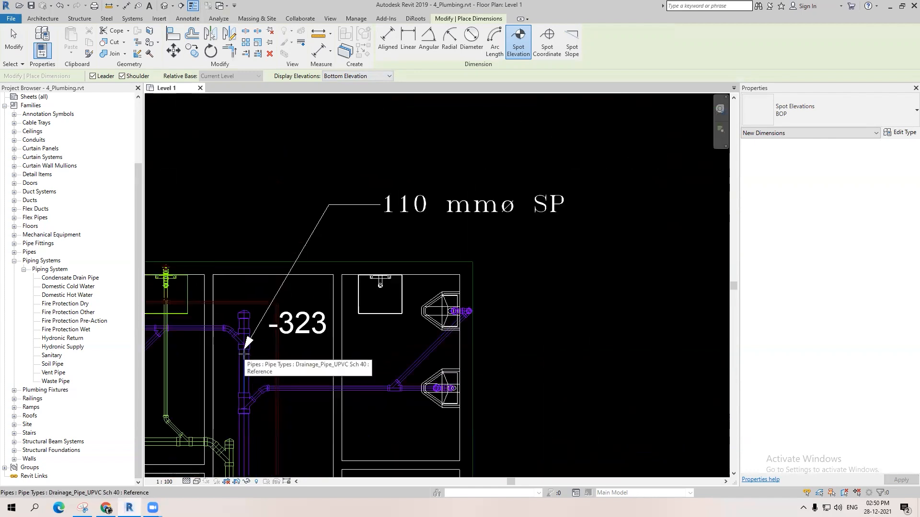
scroll(244, 354, "up", 2)
left_click(245, 354)
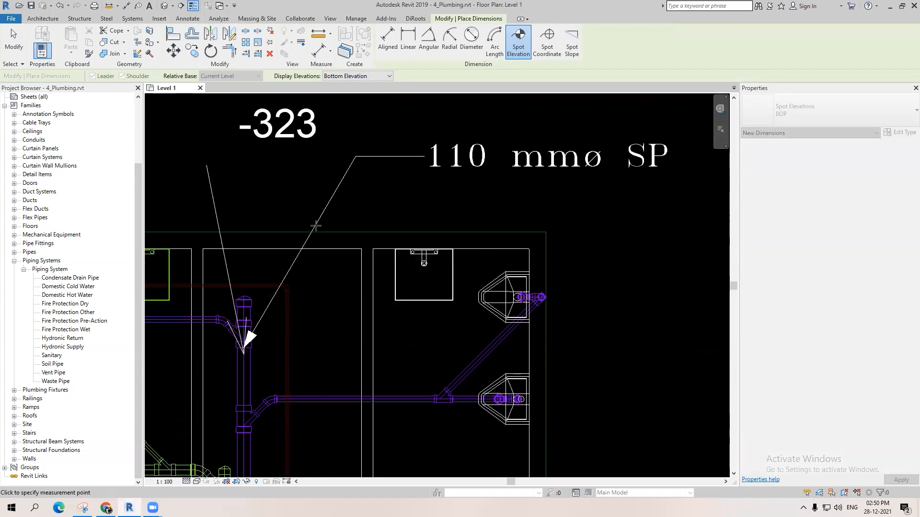
left_click(344, 291)
left_click(687, 291)
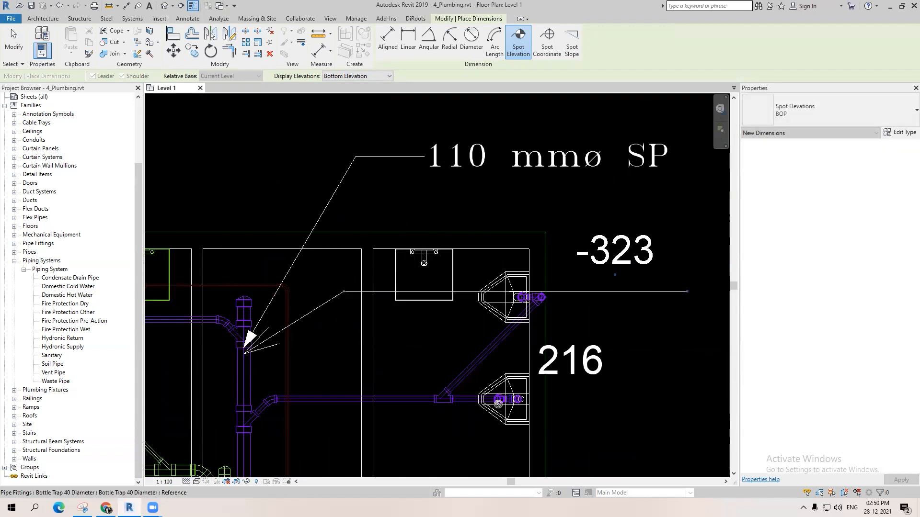
key("Escape")
key("Escape")
Step: Turn off the spot elevation's leader and move its value just below the soil pipe size tag
scroll(428, 310, "down", 3)
middle_click_drag(459, 312, 438, 301)
middle_click_drag(311, 316, 579, 338)
scroll(460, 315, "up", 2)
scroll(514, 303, "up", 1)
middle_click_drag(572, 288, 536, 300)
middle_click_drag(692, 266, 531, 327)
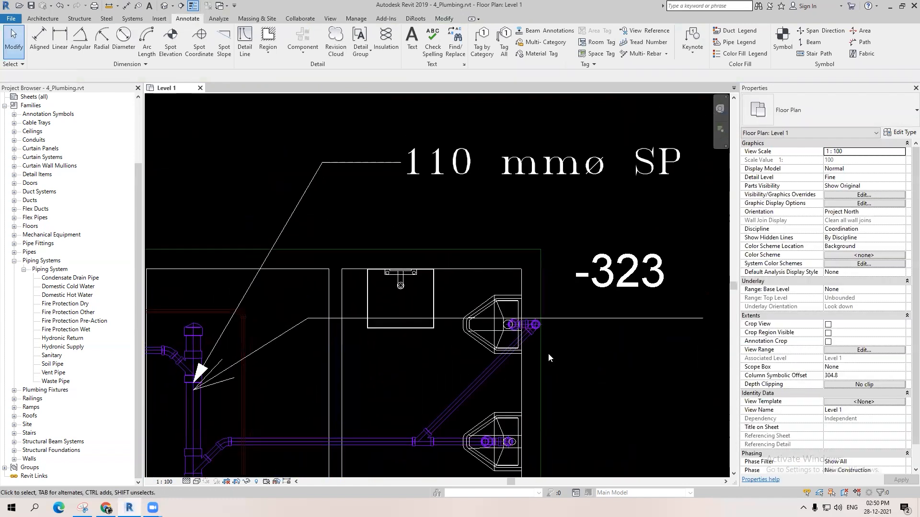
scroll(529, 289, "down", 3)
left_click(530, 289)
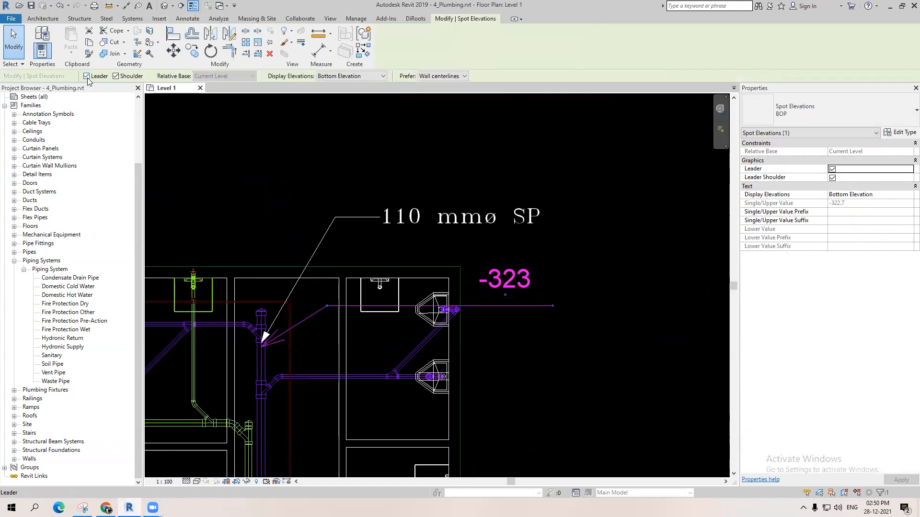
left_click(87, 76)
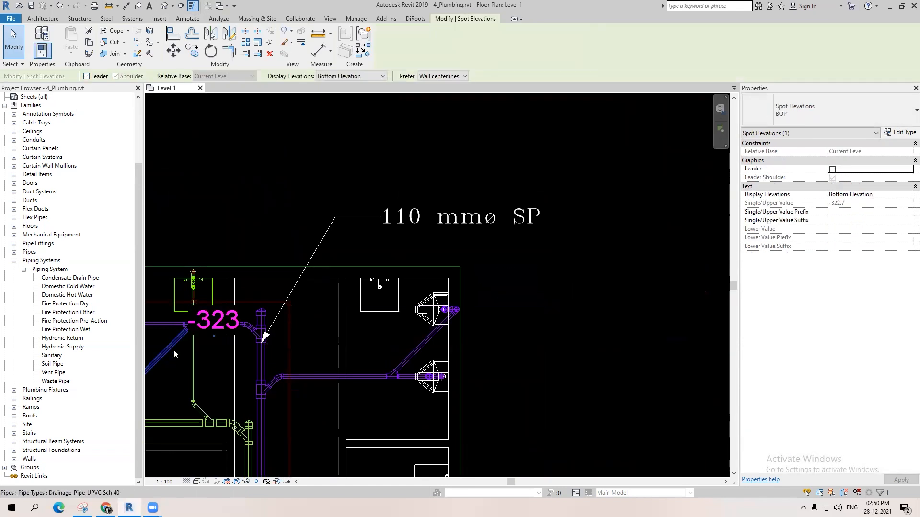
left_click_drag(214, 335, 536, 277)
Step: Set the spot elevation's single/upper value prefix to BOP:
scroll(578, 266, "up", 3)
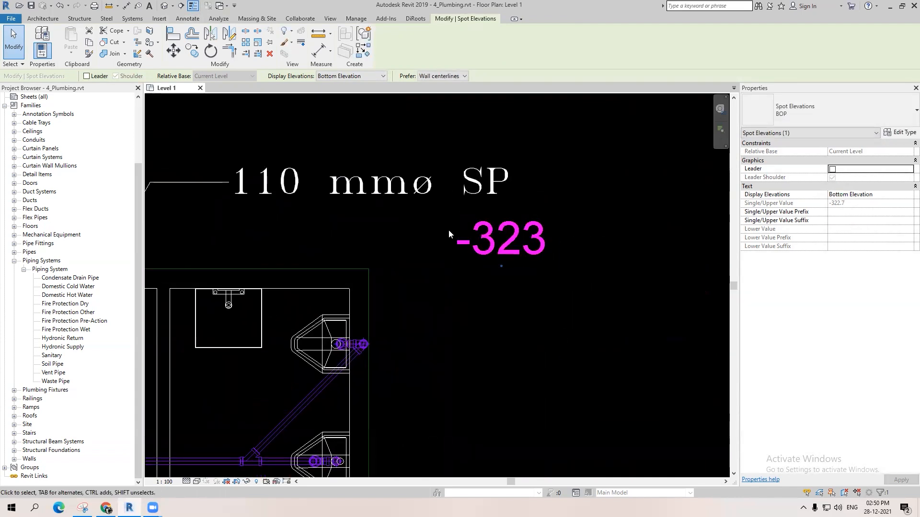
left_click(846, 214)
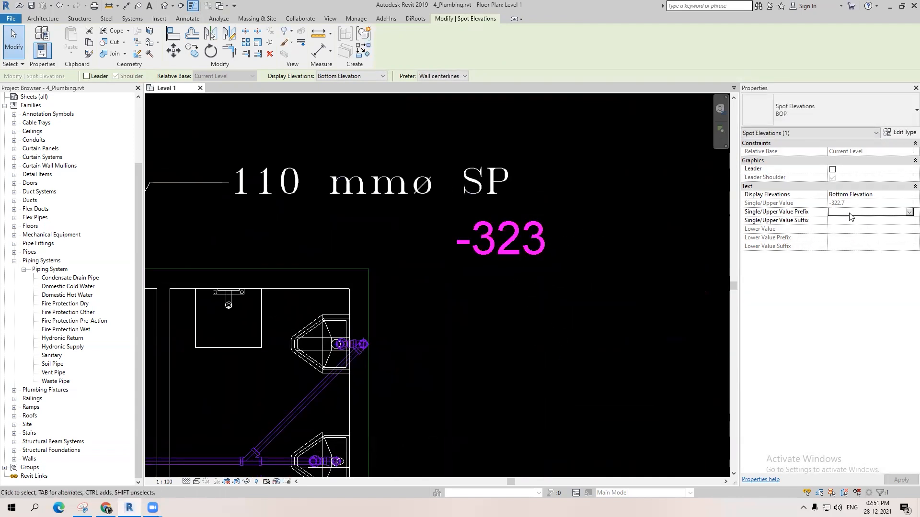
type("BOP:")
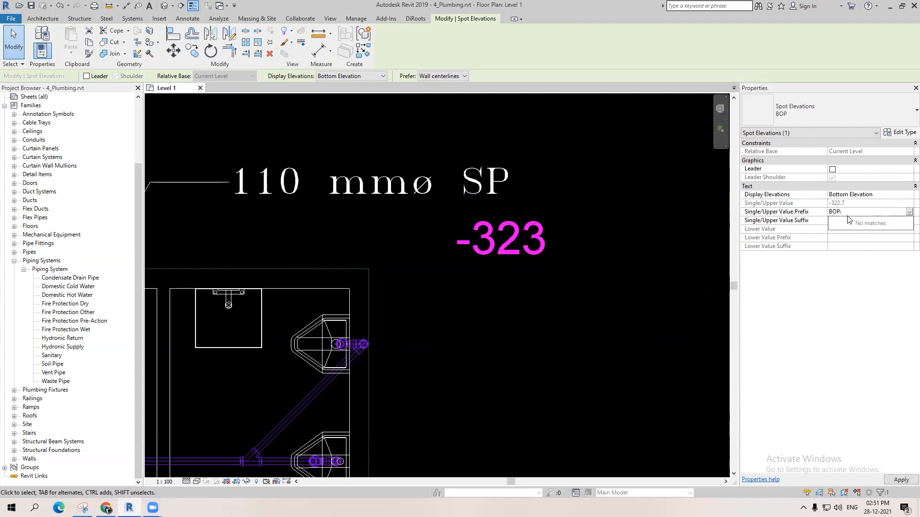
key("Return")
left_click(437, 271)
Step: Set the text size of the BOP spot elevation type to 2 mm
left_click(537, 265)
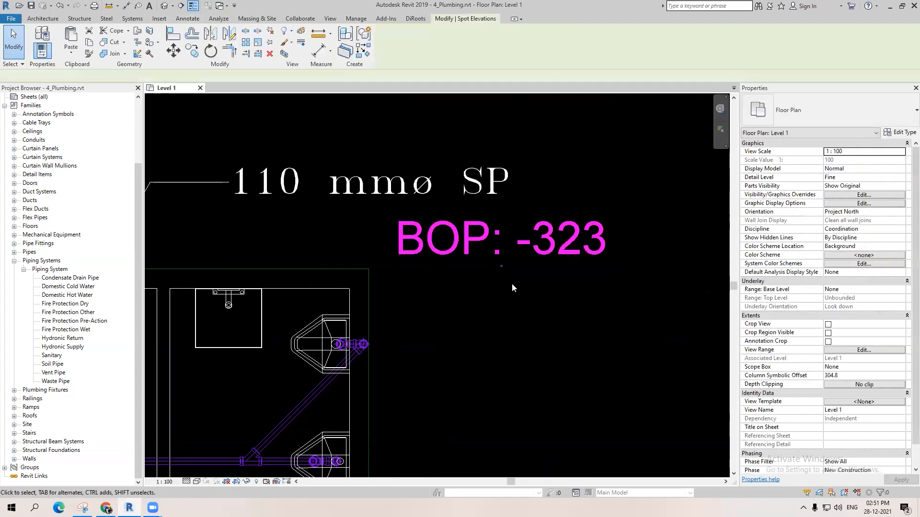
left_click(903, 133)
scroll(467, 361, "down", 5)
scroll(353, 309, "up", 3)
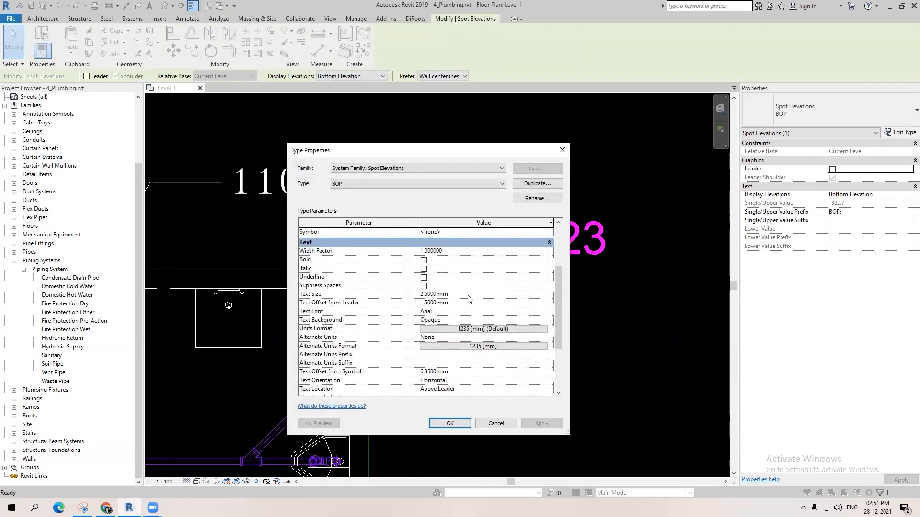
type("2")
key("Return")
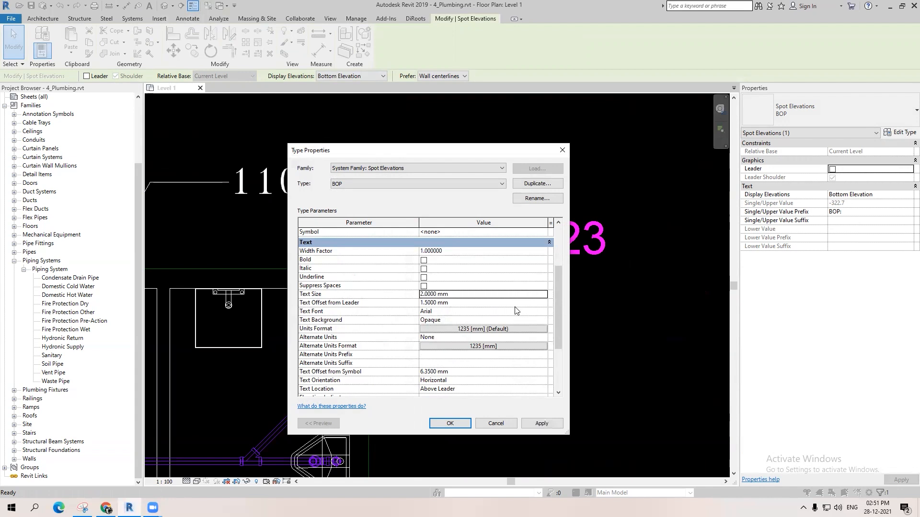
Step: Change the BOP spot elevation type's text font to RomanT and apply the type changes
left_click(523, 312)
left_click(543, 311)
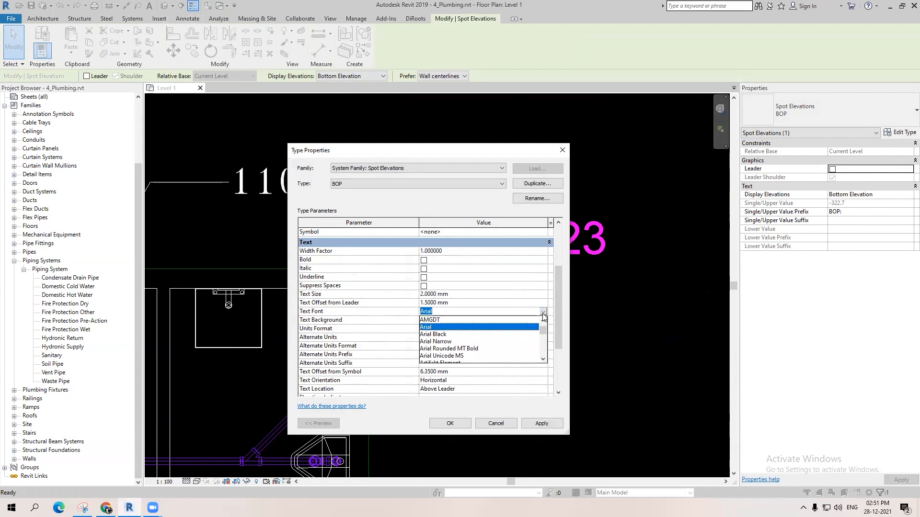
type("RomanC")
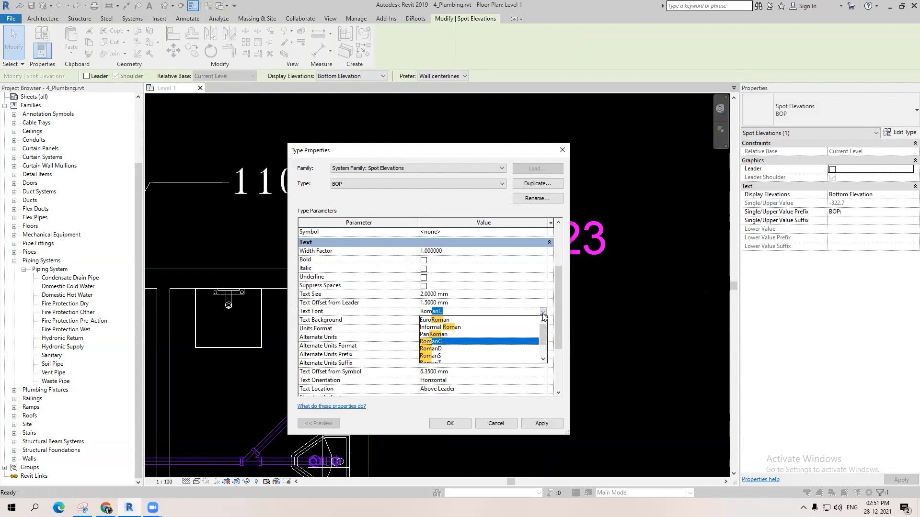
key("Down")
key("Down")
key("Down")
key("Return")
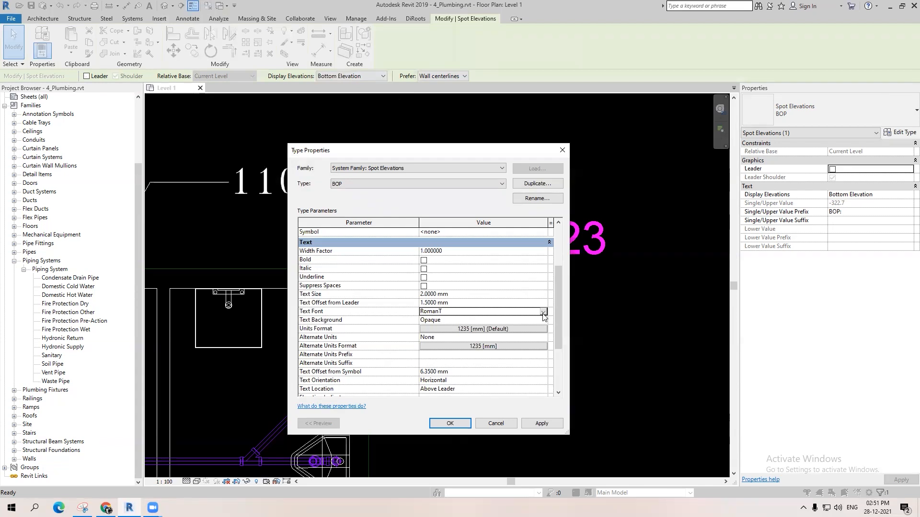
left_click(448, 424)
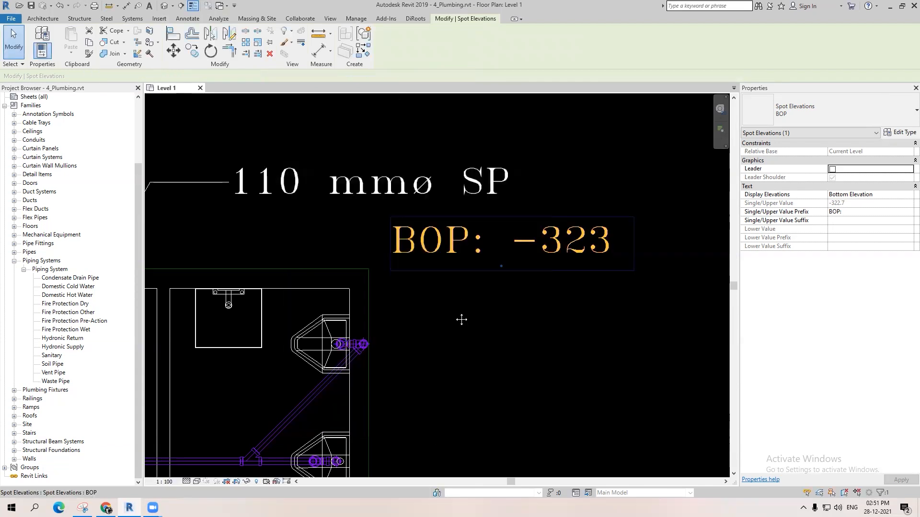
Step: Move the spot elevation text directly beneath the 110 mmø SP tag so their left edges roughly line up
left_click_drag(538, 360, 382, 338)
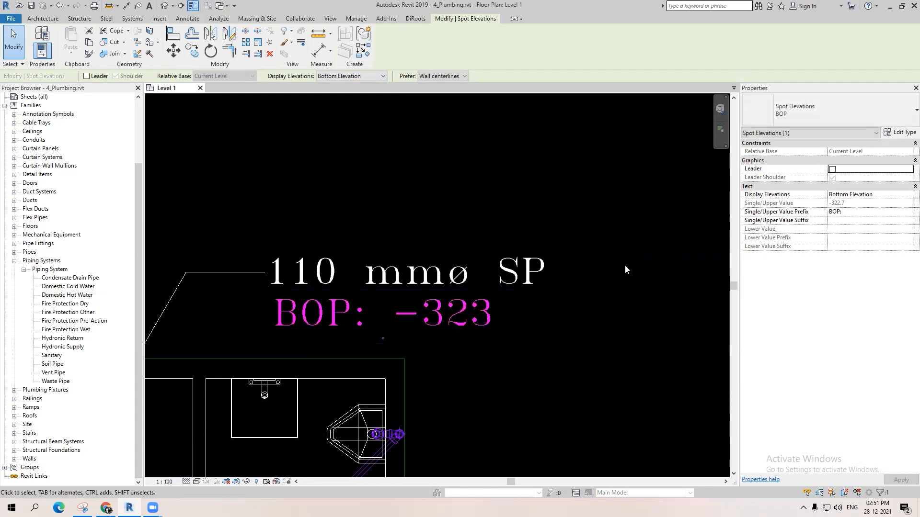
left_click(625, 265)
scroll(626, 265, "down", 5)
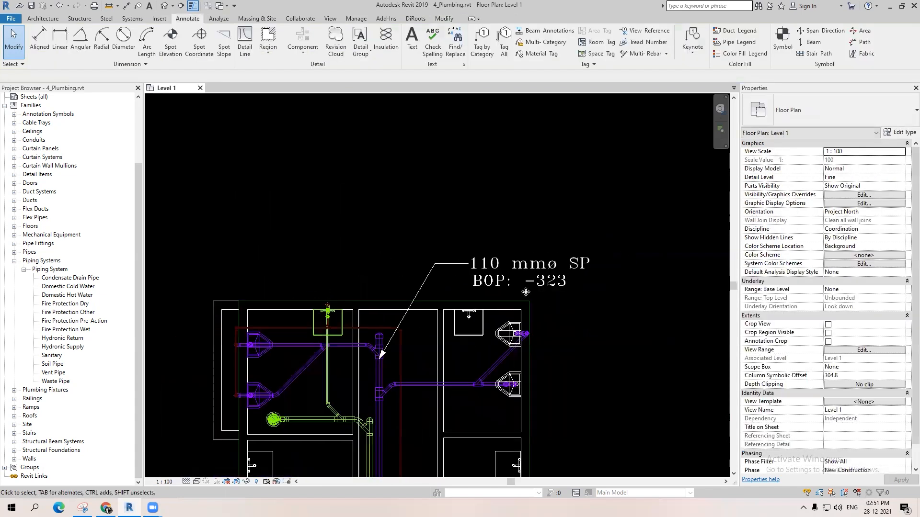
scroll(623, 266, "up", 3)
Step: Change the spot elevation's single/upper value prefix to IL:
left_click(465, 289)
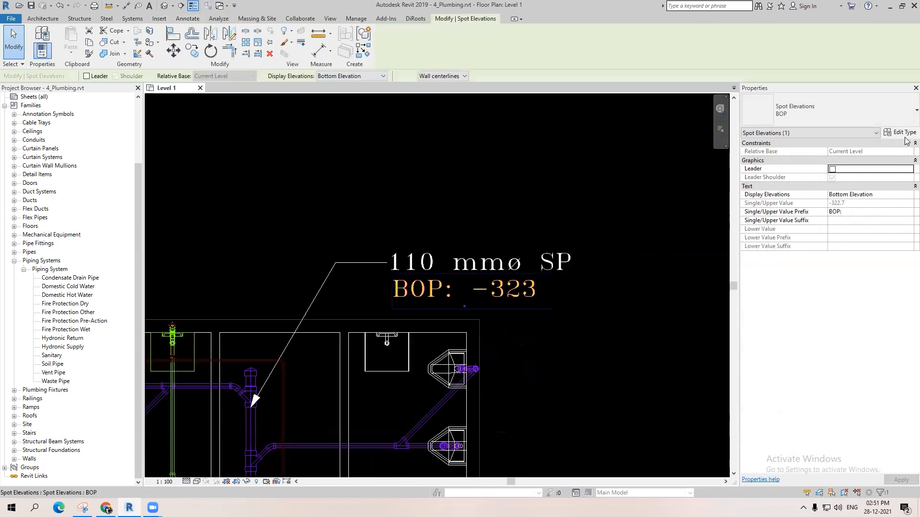
left_click(900, 132)
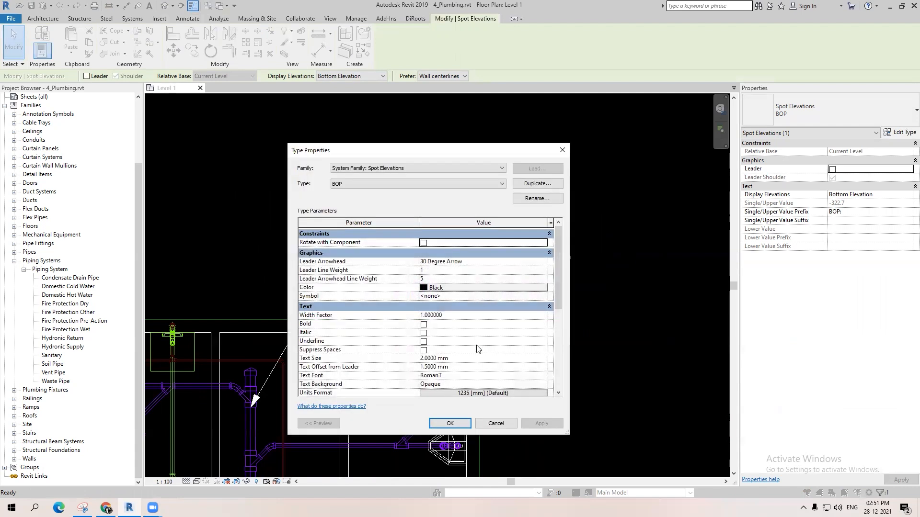
scroll(477, 347, "down", 3)
key("Escape")
left_click(842, 212)
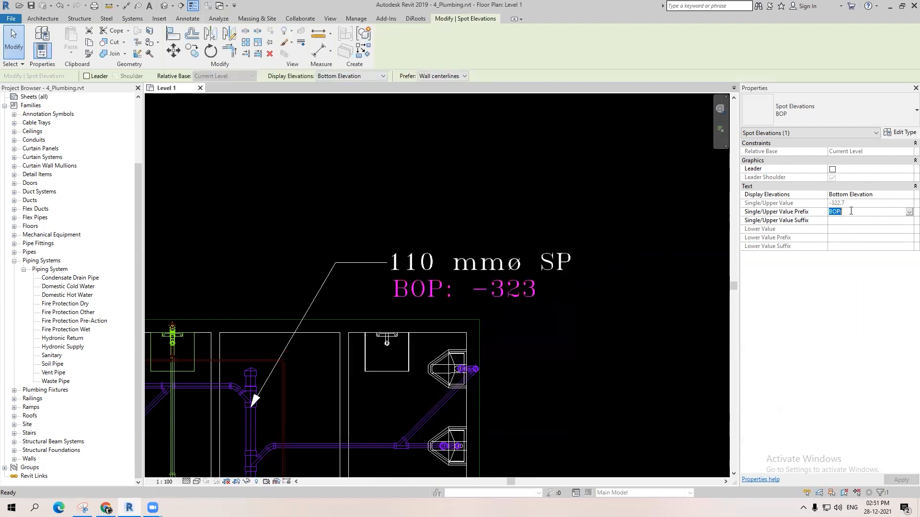
type("IL")
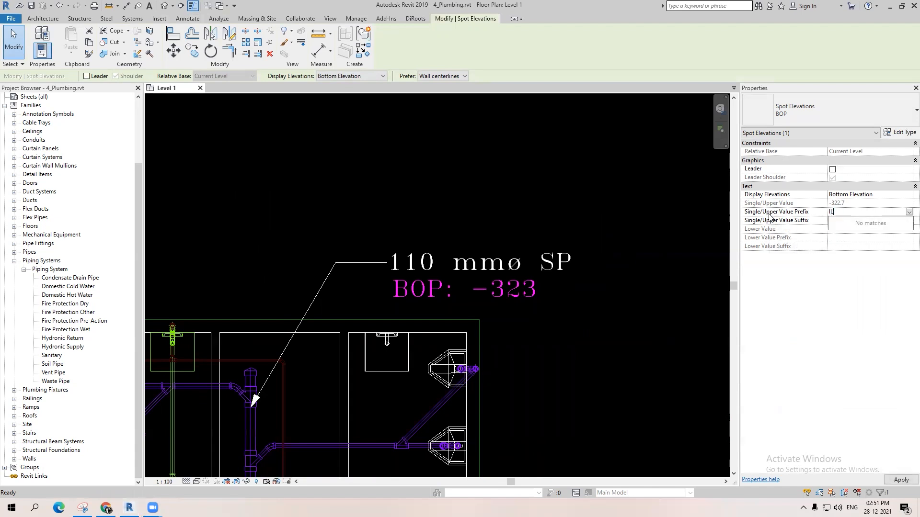
type(":")
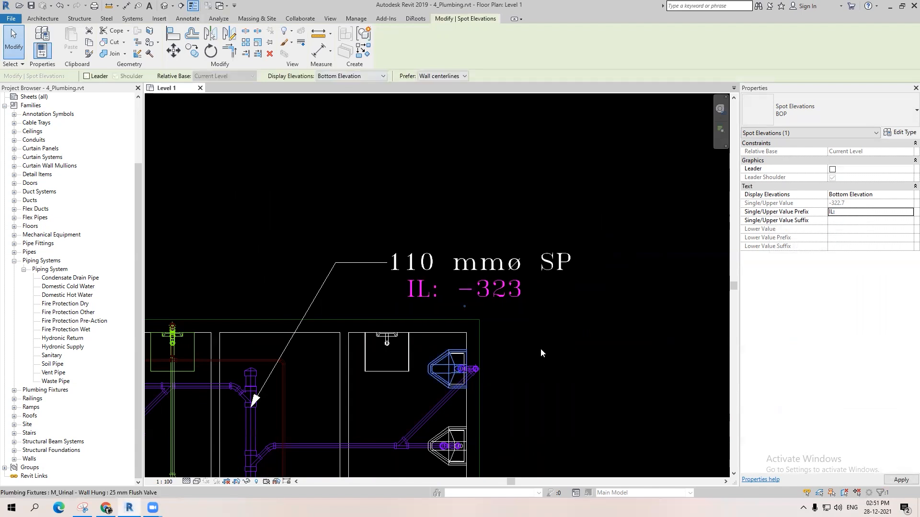
Step: Shift the spot elevation text left so it lines up beneath the 110 mmø SP tag
scroll(398, 301, "up", 3)
left_click_drag(521, 311, 490, 307)
Step: Try the spot elevation's value prefix as IL without the colon, and restore it to IL:
left_click(865, 211)
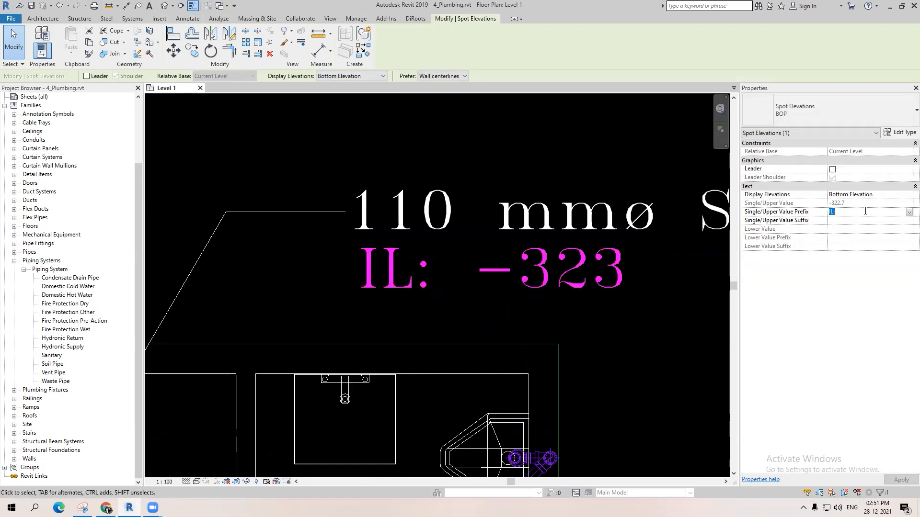
key("BackSpace")
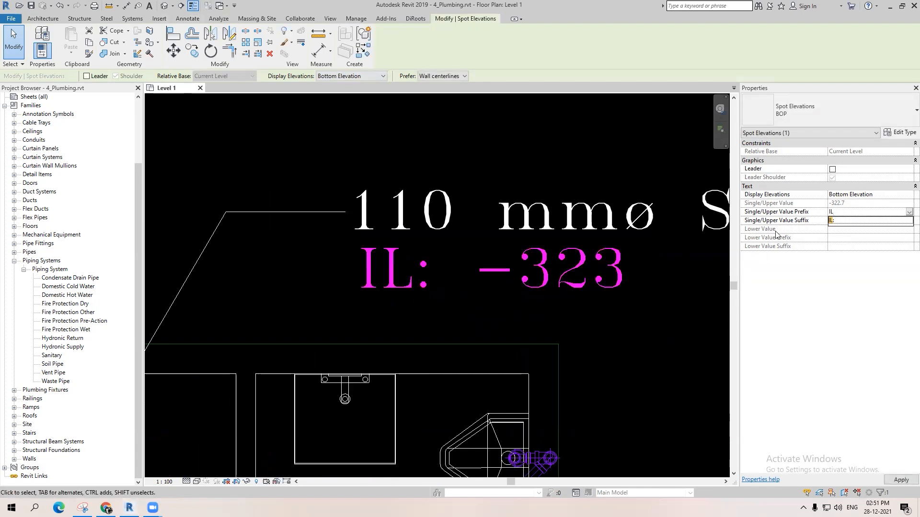
scroll(379, 335, "down", 2)
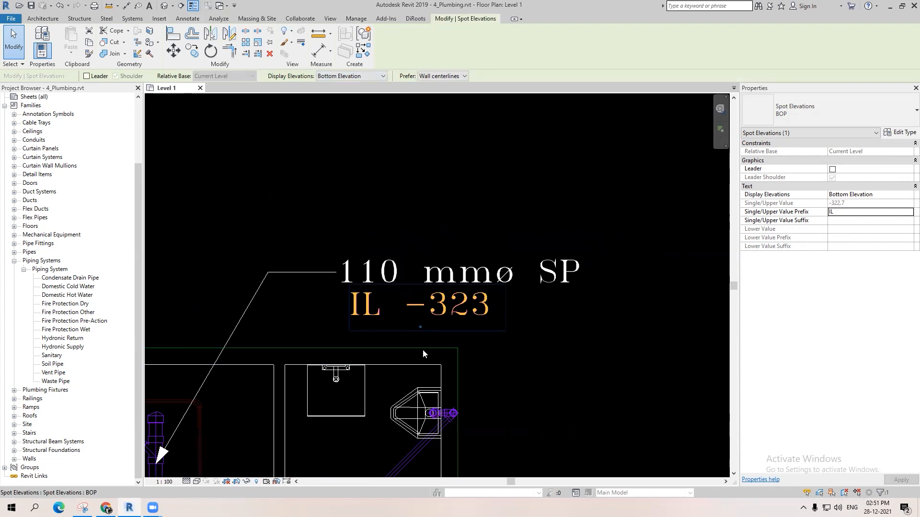
left_click(447, 320)
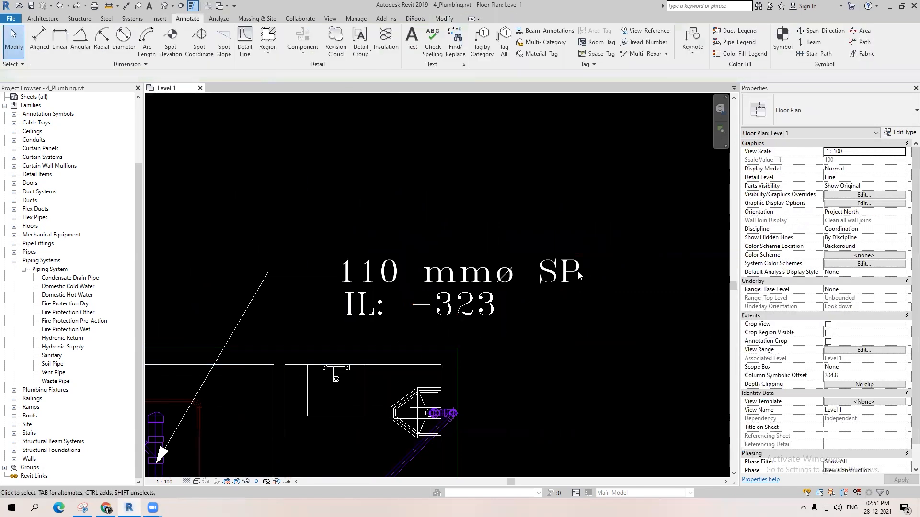
Step: Tag the diagonal soil pipe at the upper-right urinal by category with a Free End leader, placing the tag outside the wall
scroll(555, 191, "down", 3)
middle_click_drag(542, 322, 467, 192)
scroll(577, 267, "down", 3)
scroll(537, 192, "up", 1)
left_click(138, 5)
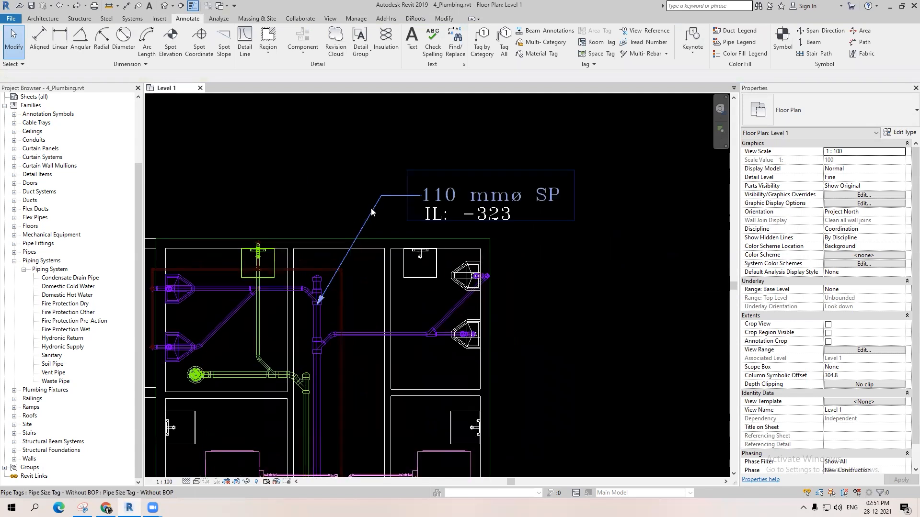
middle_click_drag(369, 286, 326, 236)
middle_click_drag(404, 386, 362, 317)
scroll(363, 231, "up", 2)
left_click(194, 76)
left_click(182, 95)
scroll(372, 208, "up", 4)
middle_click_drag(402, 358, 422, 404)
mouse_move(447, 292)
middle_mouse_down()
mouse_move(437, 340)
mouse_move(471, 338)
middle_mouse_up()
scroll(437, 341, "up", 3)
scroll(384, 330, "down", 5)
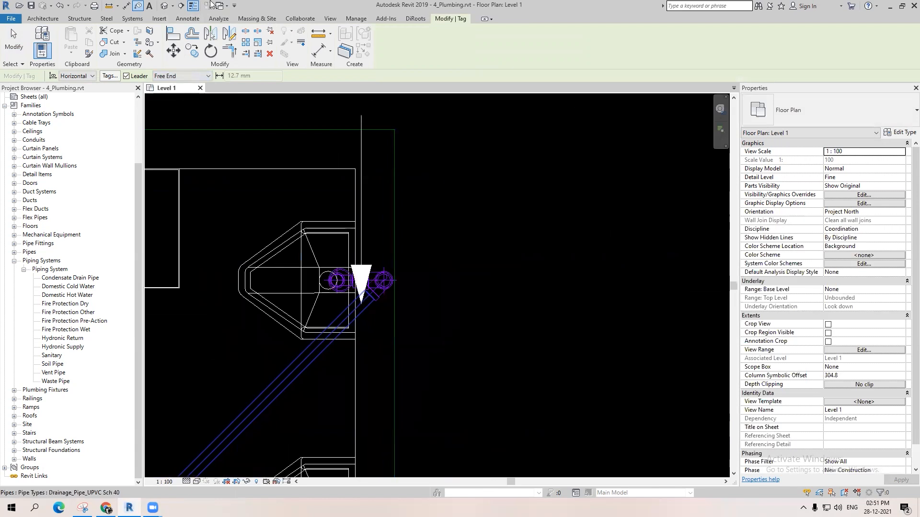
scroll(402, 354, "down", 3)
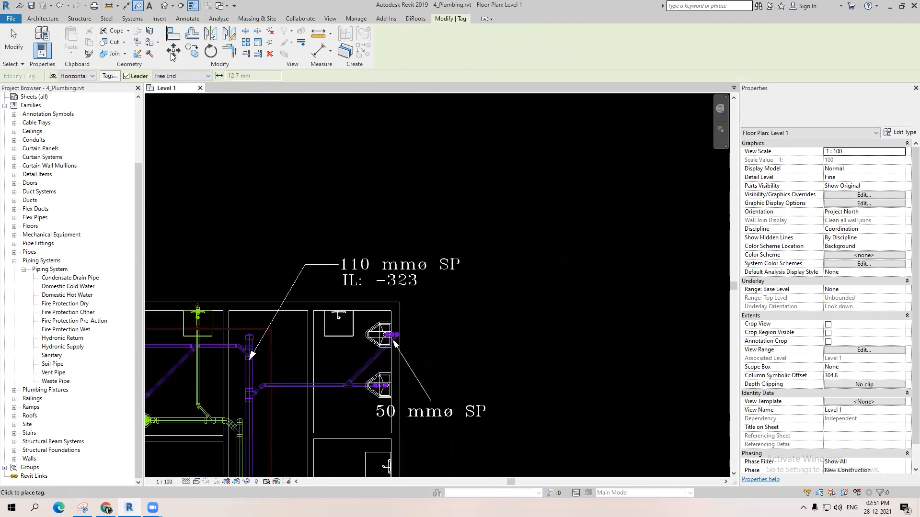
left_click(468, 339)
scroll(458, 354, "up", 3)
key("Escape")
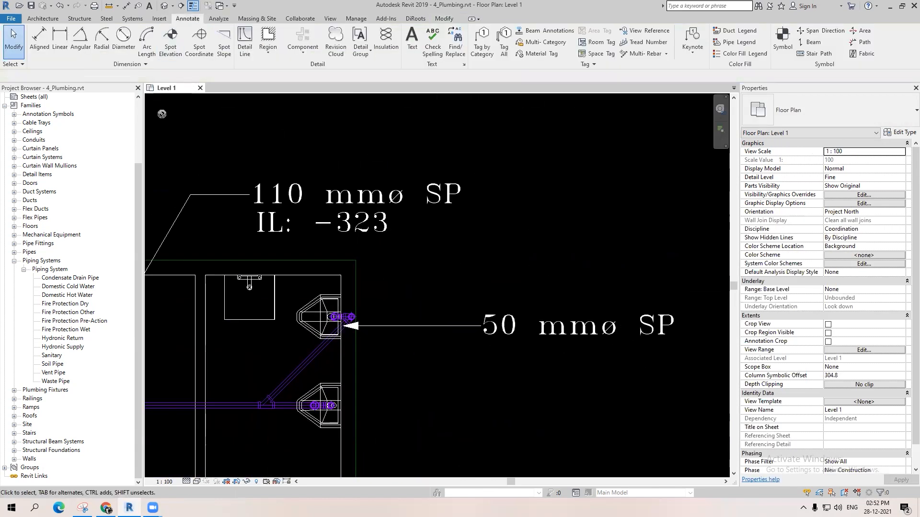
Step: Place a BOP spot elevation without a leader on the pipe tagged 50 mmø SP, displaying its Bottom Elevation
left_click(170, 39)
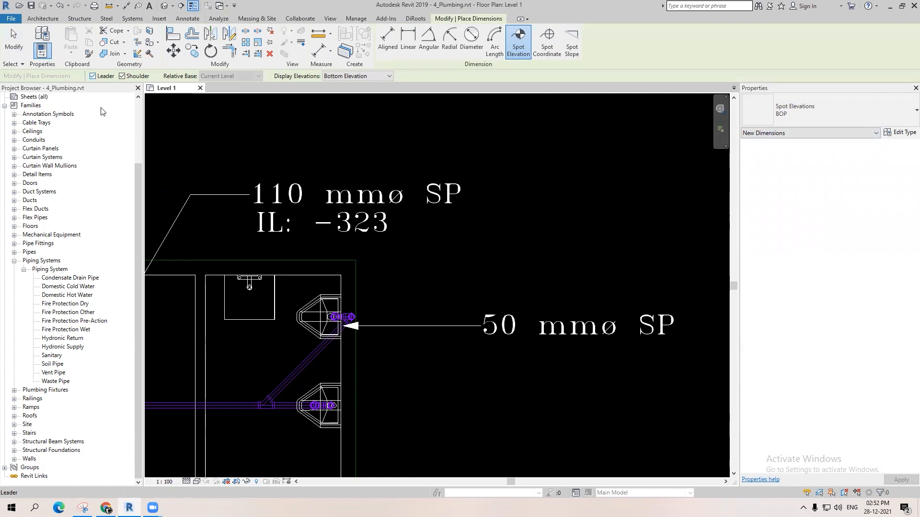
left_click(367, 78)
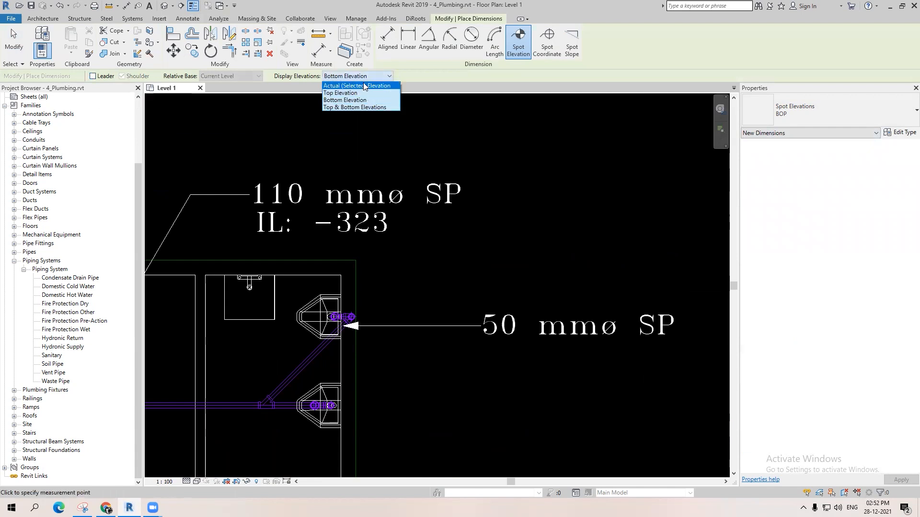
left_click(357, 100)
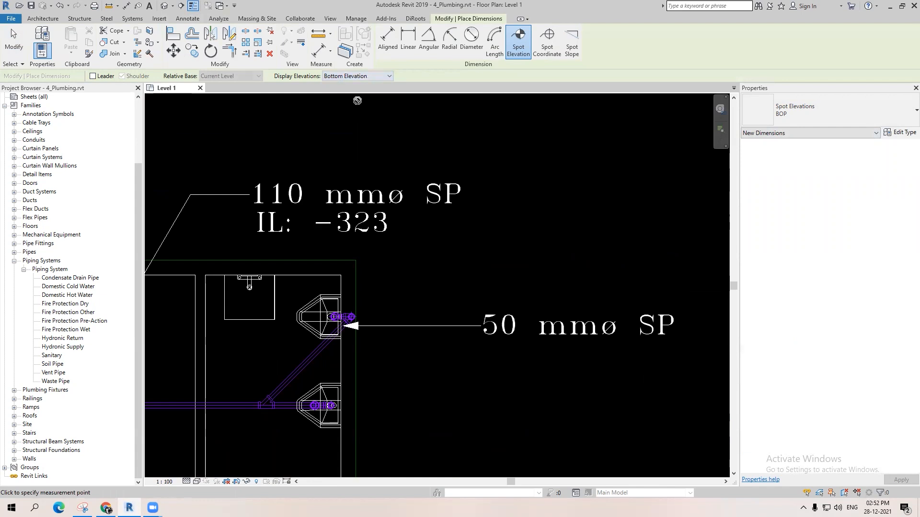
scroll(357, 329, "up", 5)
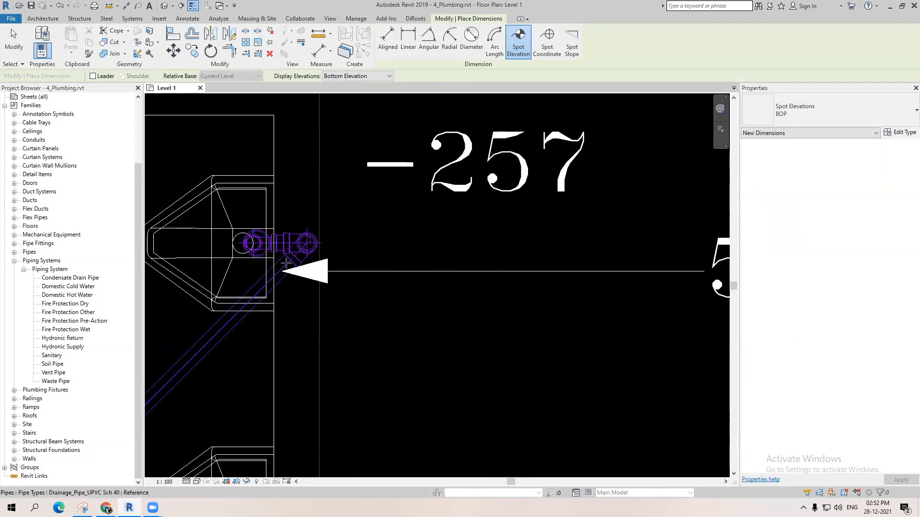
scroll(283, 271, "up", 3)
scroll(438, 378, "down", 6)
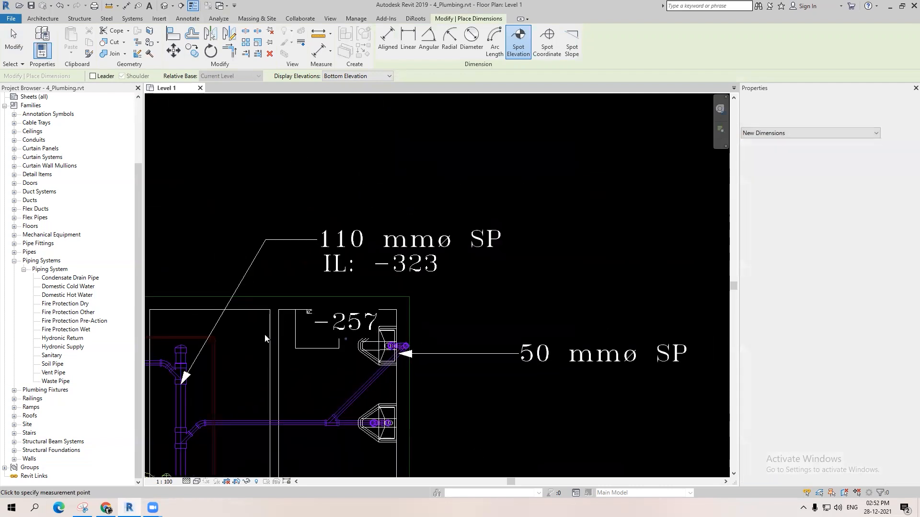
key("Escape")
Step: Move the new spot elevation directly beneath the 50 mmø SP tag and set its single/upper value prefix to IL:
left_click(336, 325)
middle_click_drag(536, 393, 432, 384)
left_click_drag(242, 329, 505, 392)
left_click(869, 212)
type("IL:")
scroll(442, 368, "up", 2)
left_click_drag(442, 368, 440, 368)
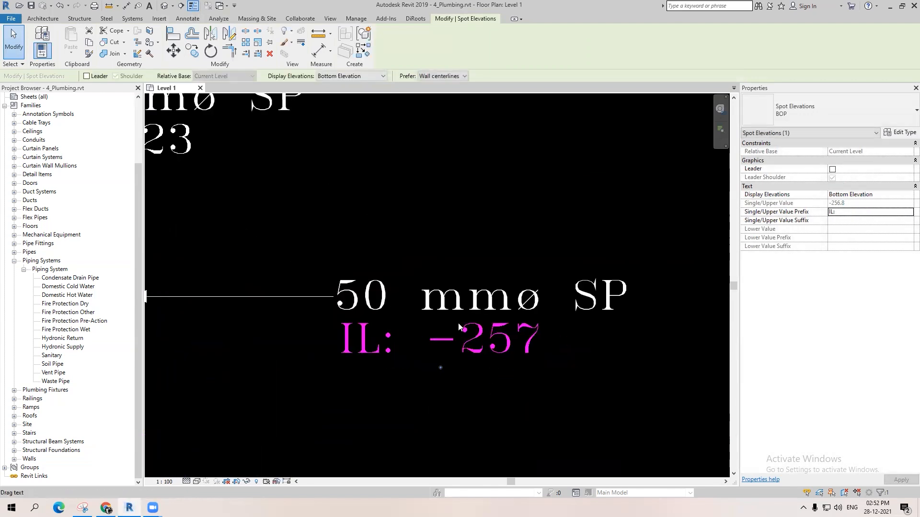
key("Escape")
scroll(458, 323, "down", 3)
middle_click_drag(508, 295, 403, 264)
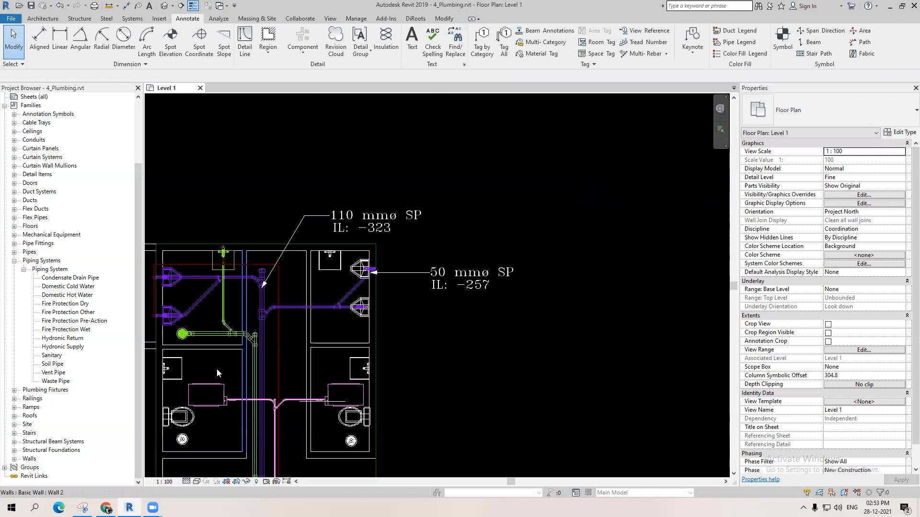
Step: Set the Type Mark of the M_Urinal - Wall Hung 25 mm Flush Valve type to UR
scroll(354, 325, "up", 3)
middle_click_drag(345, 352, 654, 334)
scroll(415, 304, "up", 2)
scroll(412, 357, "up", 2)
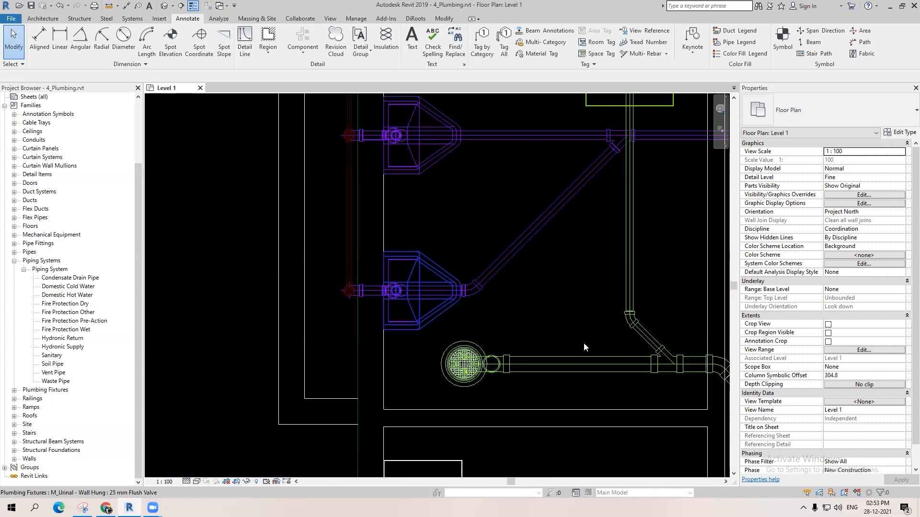
scroll(446, 309, "down", 4)
middle_click_drag(589, 371, 359, 345)
scroll(359, 345, "up", 2)
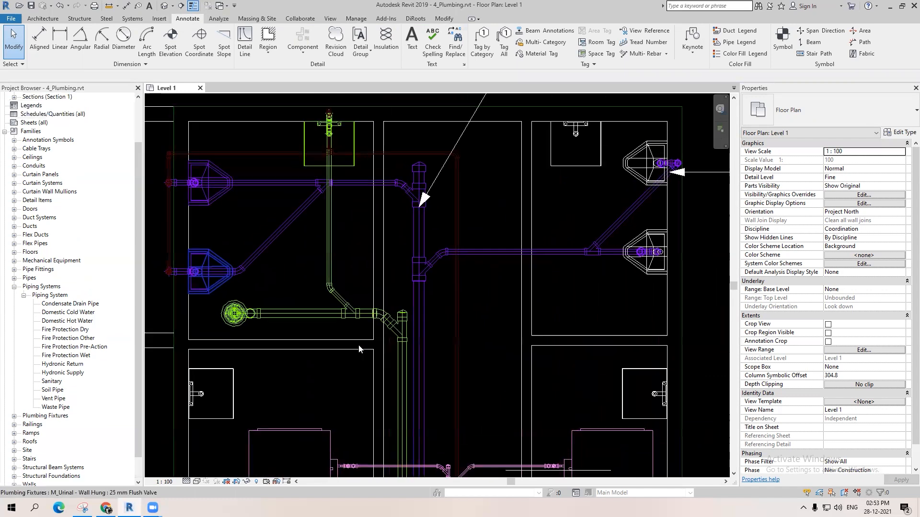
middle_click_drag(181, 301, 330, 321)
scroll(330, 325, "down", 2)
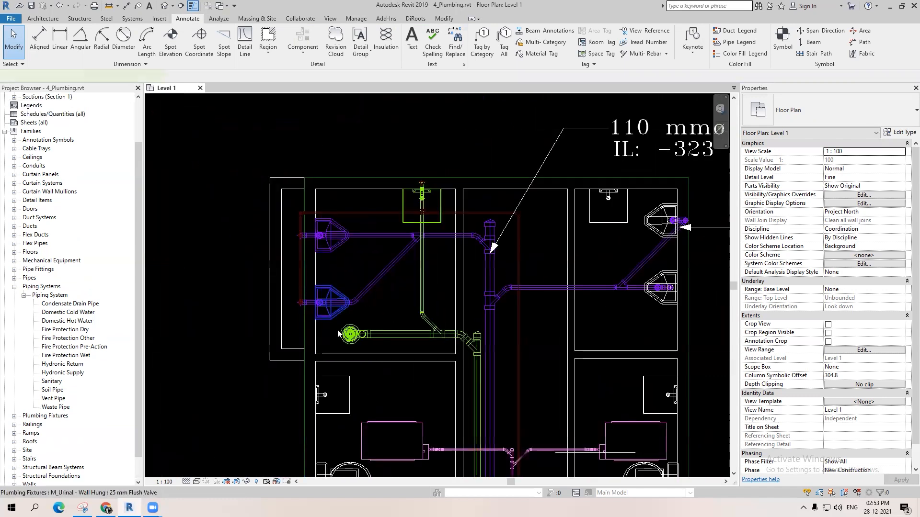
left_click(318, 301)
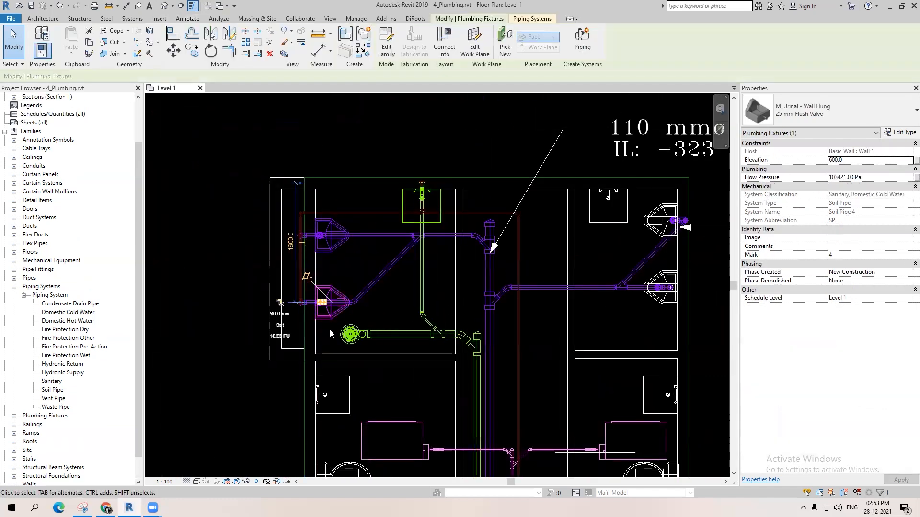
left_click(899, 132)
scroll(401, 301, "down", 6)
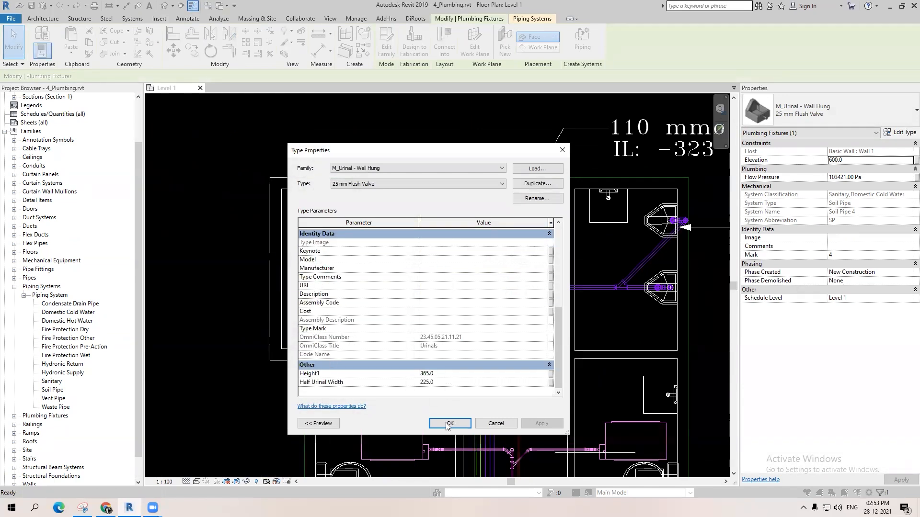
left_click(479, 277)
left_click(440, 330)
type("UR")
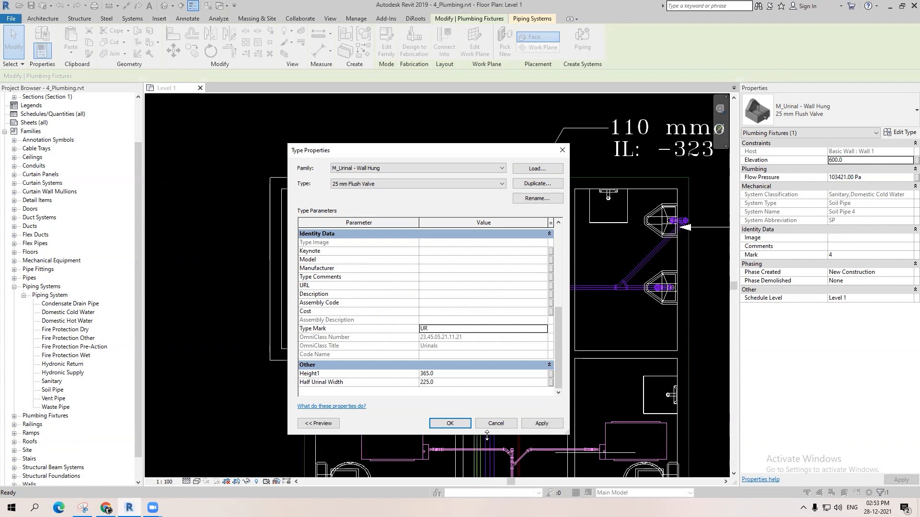
left_click(450, 424)
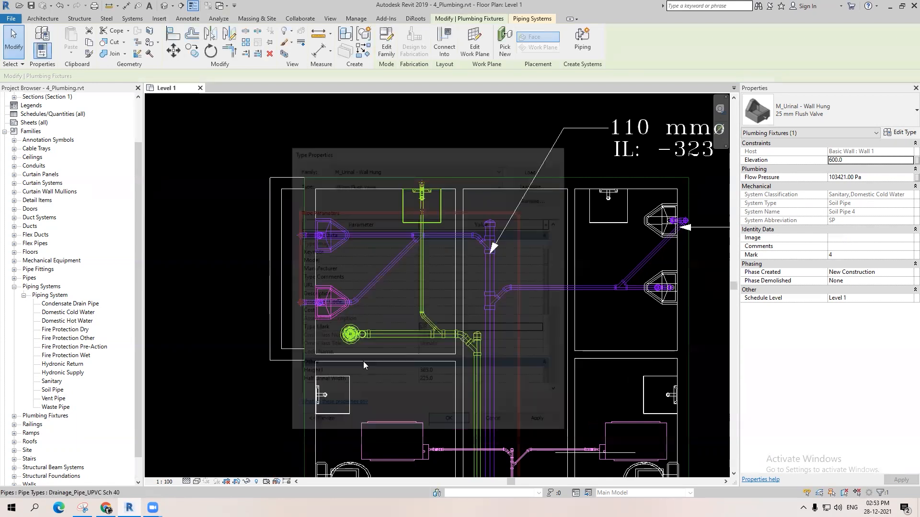
Step: Check the properties of the water closet and the lower urinal on the plan's left side
scroll(334, 357, "down", 3)
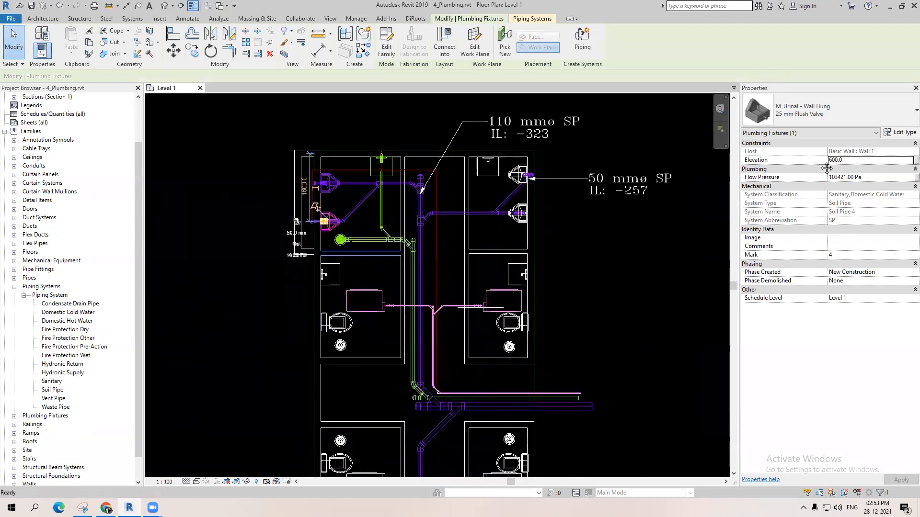
key("Escape")
scroll(331, 324, "up", 2)
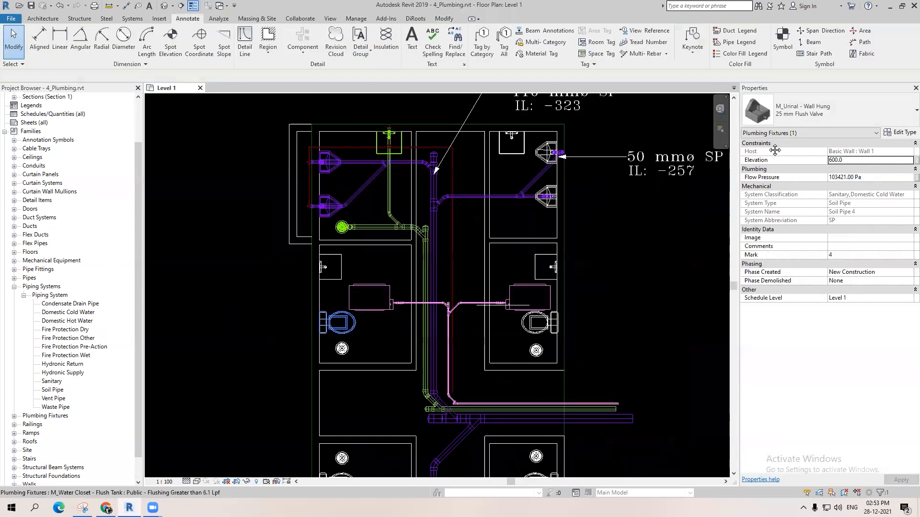
scroll(356, 250, "up", 1)
left_click(356, 250)
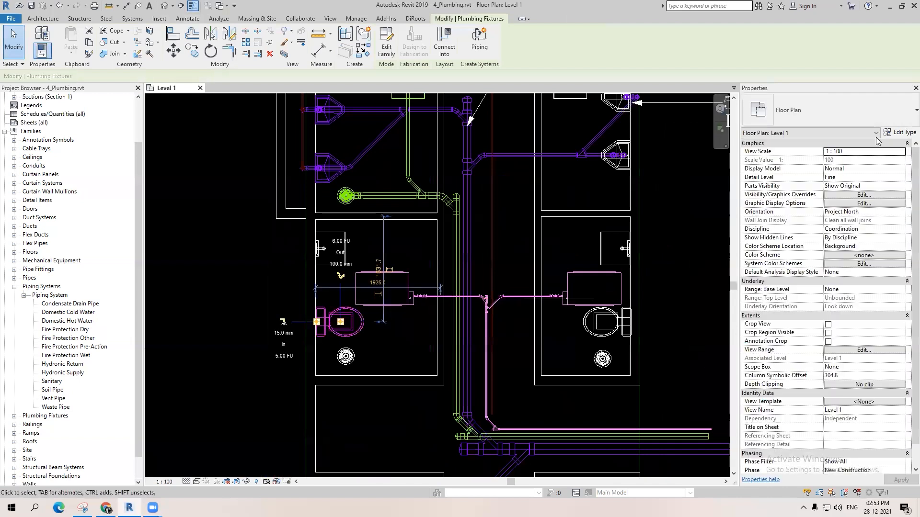
left_click(532, 283)
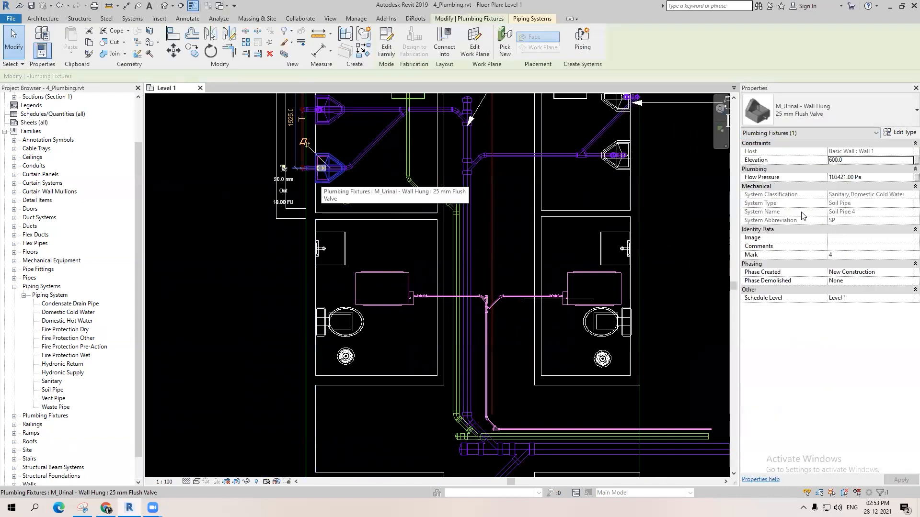
key("Escape")
scroll(376, 362, "down", 2)
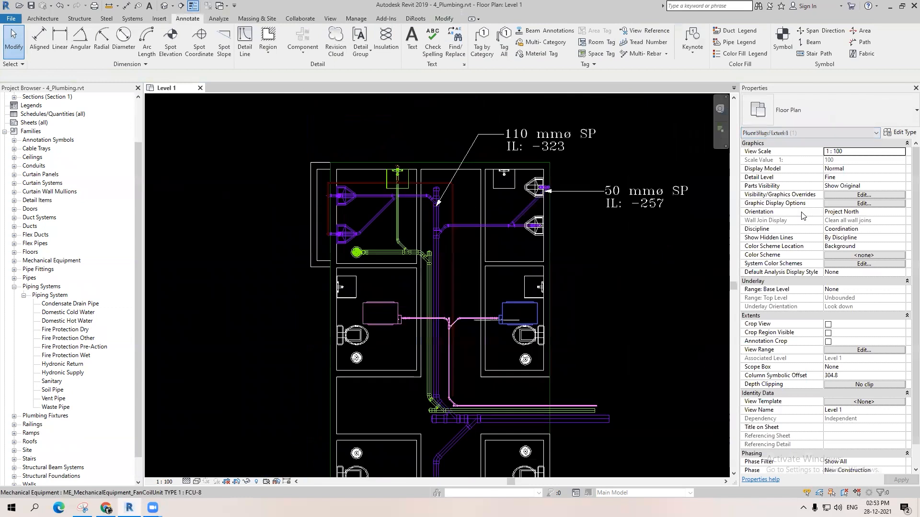
Step: Set the Type Mark of the M_Sink - Work 510 mmx455 mm type to WC
left_click(533, 287)
left_click(898, 135)
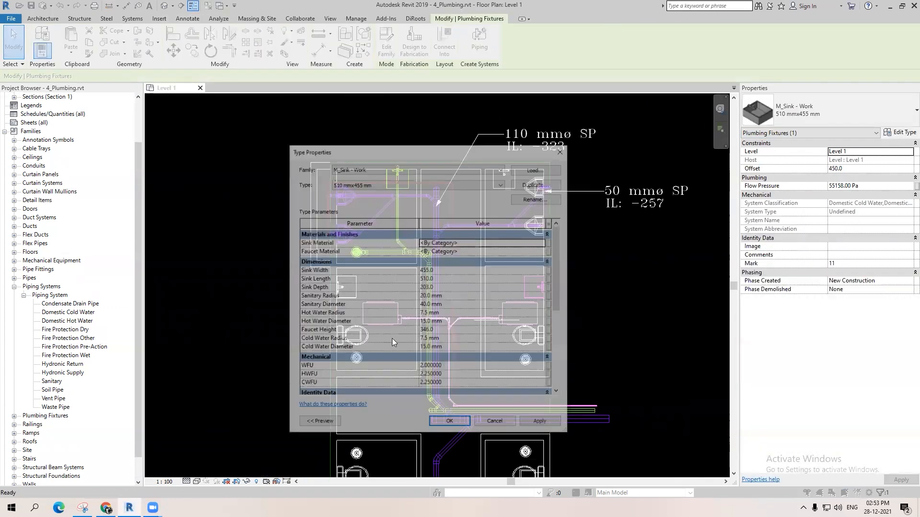
scroll(474, 355, "down", 5)
left_click(483, 354)
type("WS")
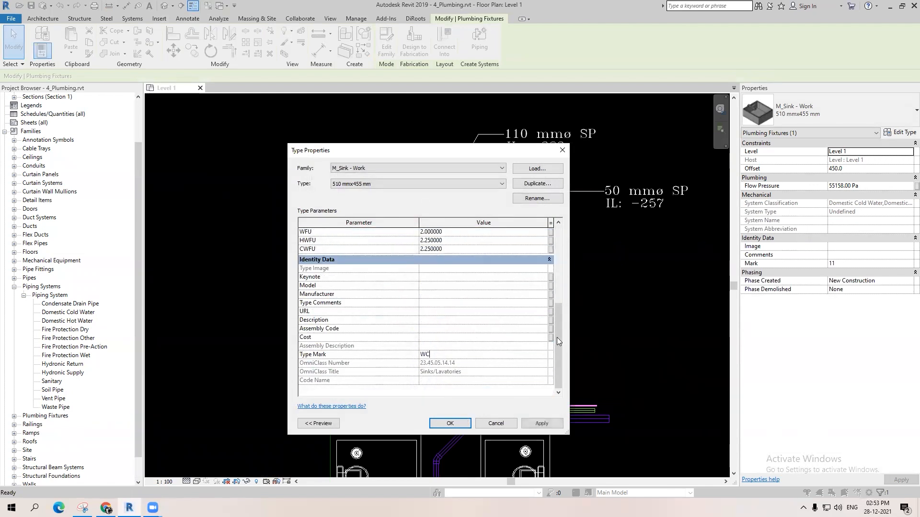
left_click(450, 423)
key("Escape")
scroll(532, 335, "down", 3)
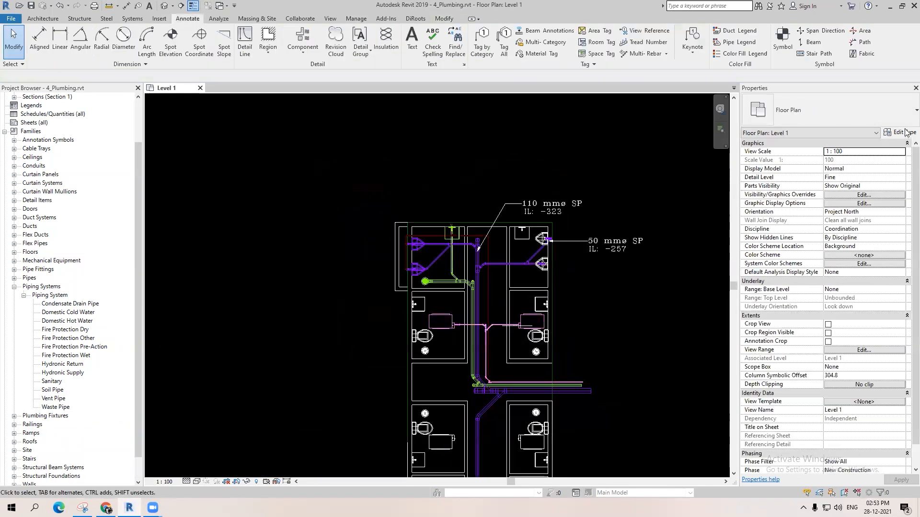
Step: Review the type properties of the two lower water closets, including the Type Mark
scroll(441, 433, "up", 2)
left_click(449, 395)
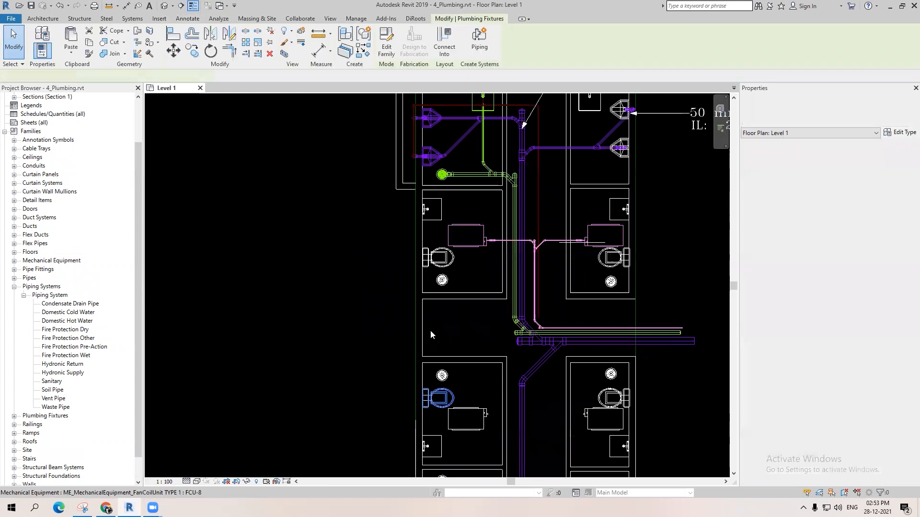
left_click(900, 132)
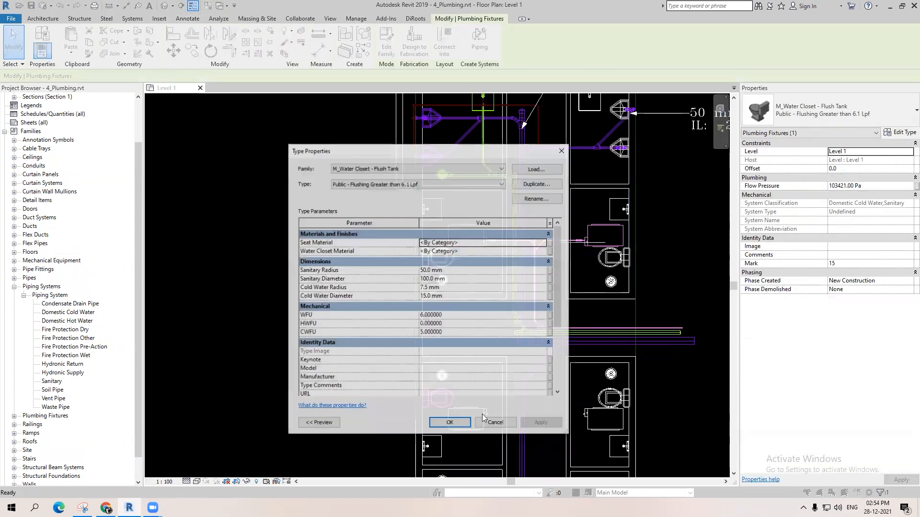
left_click(450, 423)
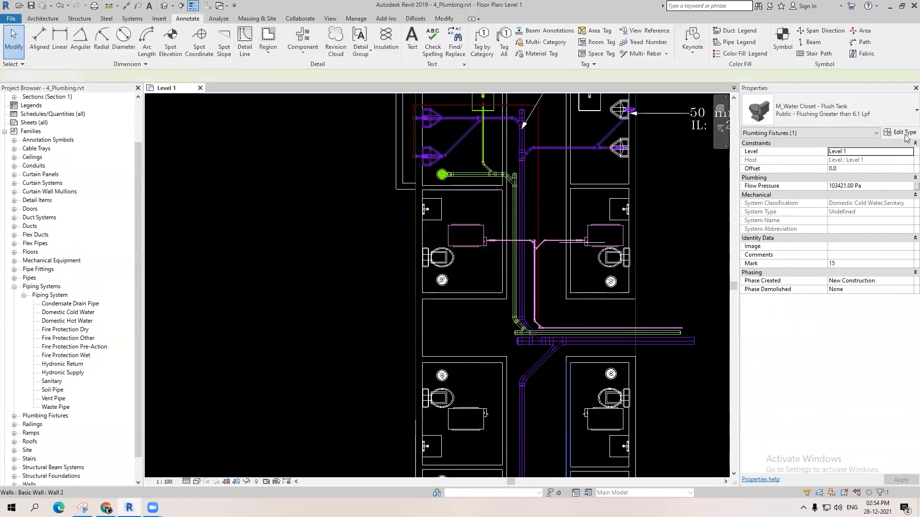
left_click(674, 280)
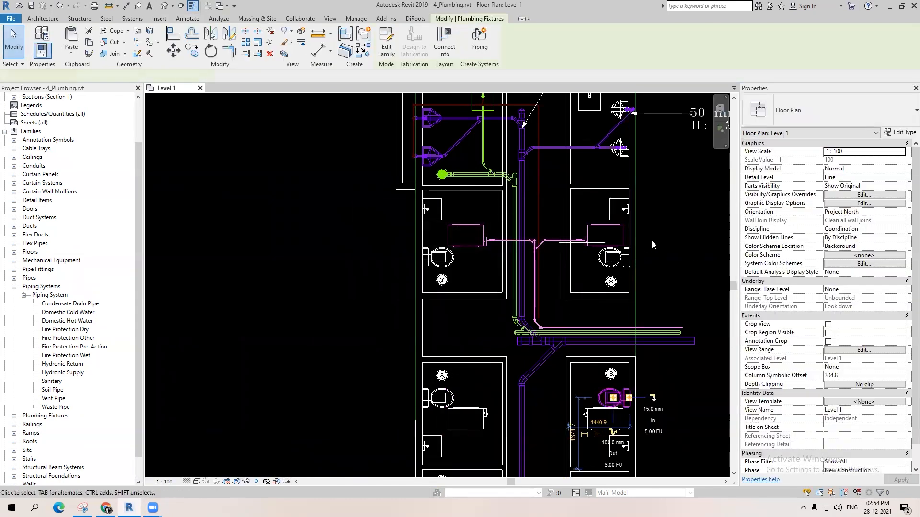
left_click(901, 132)
scroll(447, 279, "down", 3)
key("Escape")
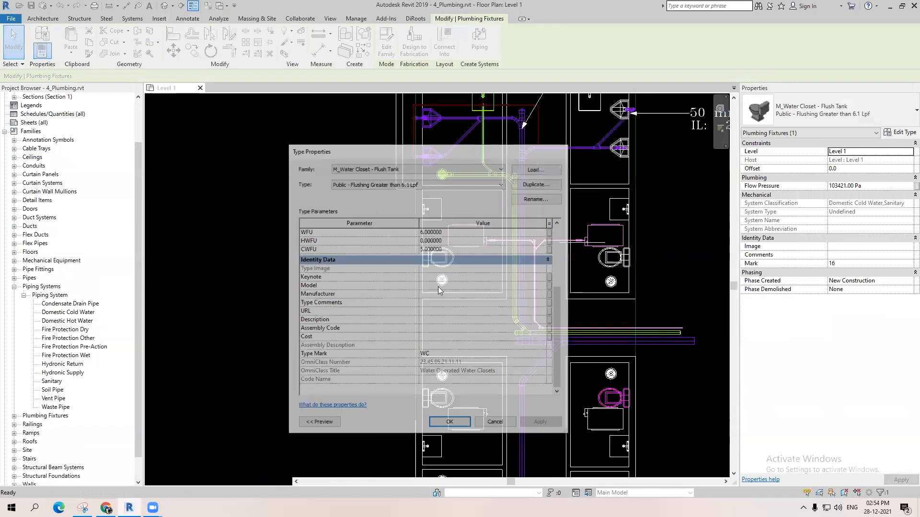
Step: Create a new annotation family from the Metric Generic Tag.rft template and delete the template's note text
key("Escape")
middle_click_drag(499, 230, 413, 361)
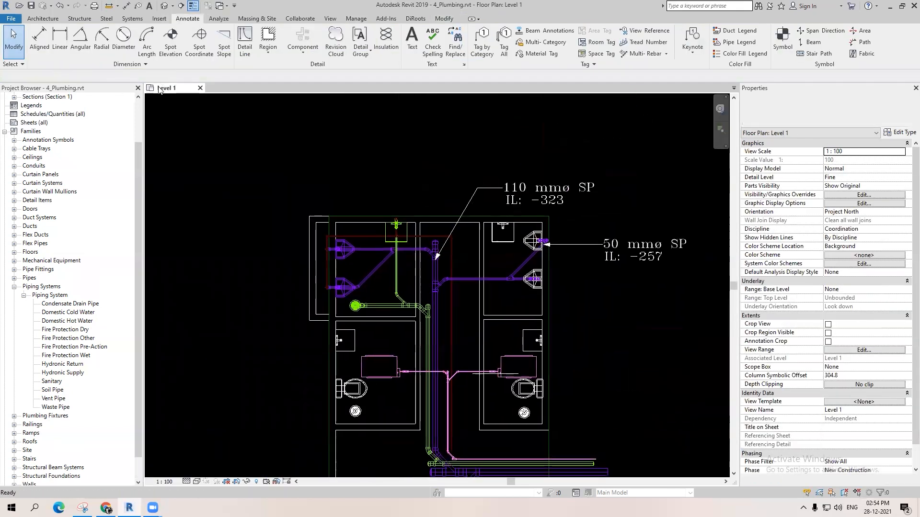
scroll(402, 287, "down", 2)
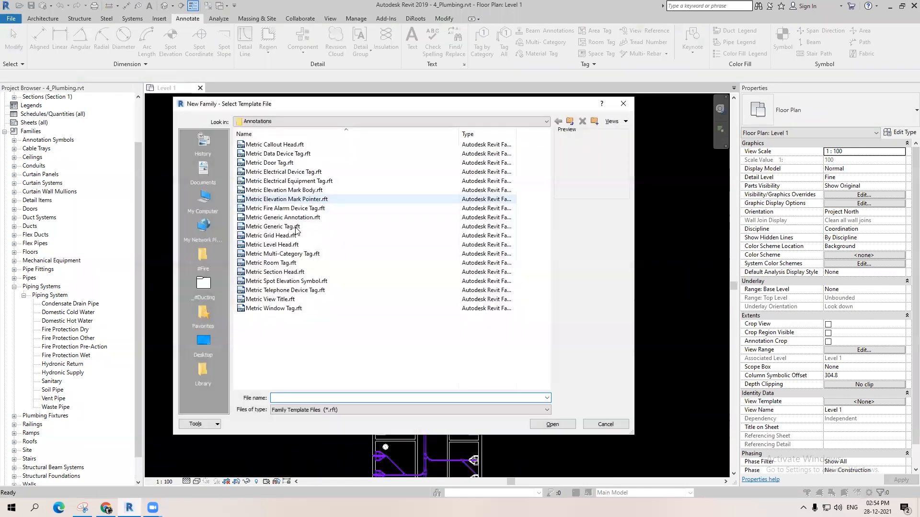
double_click(282, 227)
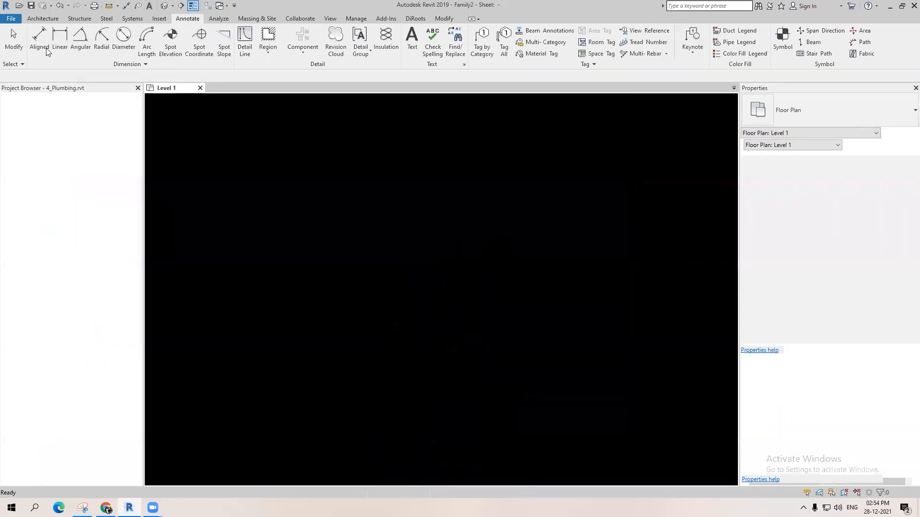
key("Delete")
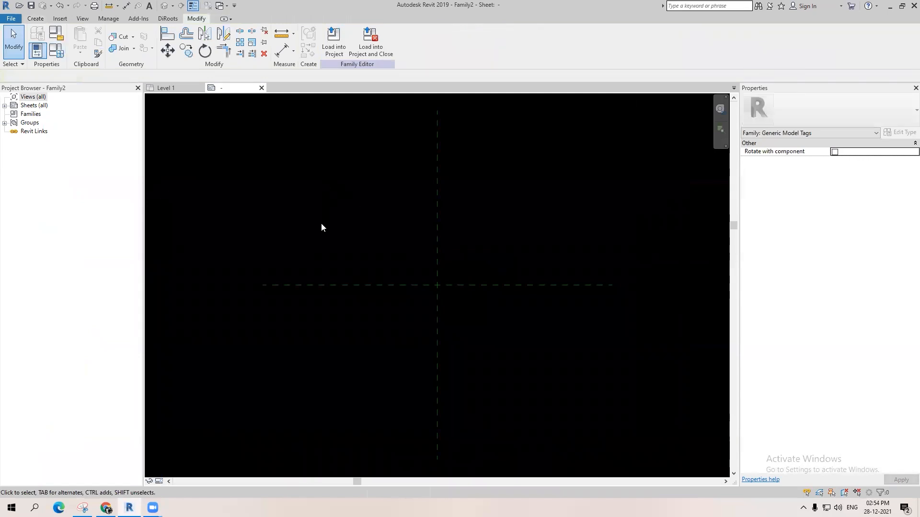
Step: Change the tag family's category to Plumbing Fixture Tags
key("Return")
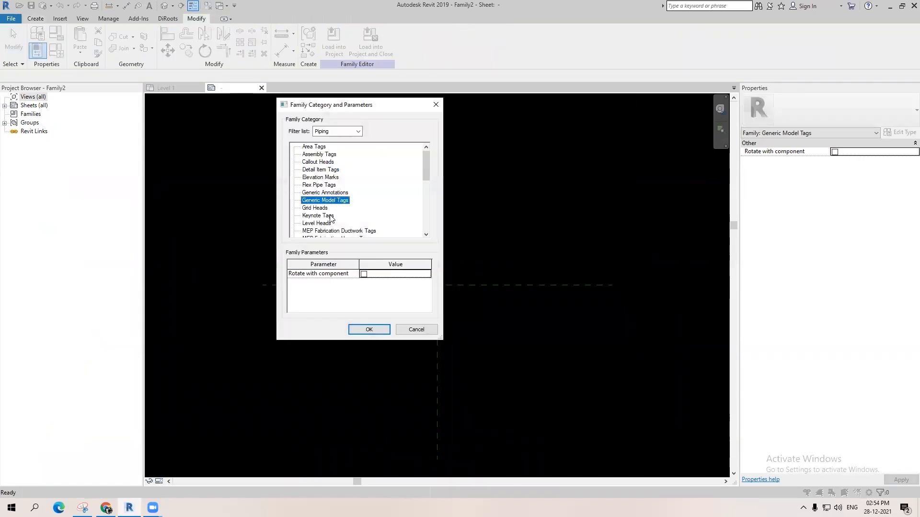
scroll(334, 215, "down", 5)
scroll(342, 195, "down", 1)
left_click(344, 185)
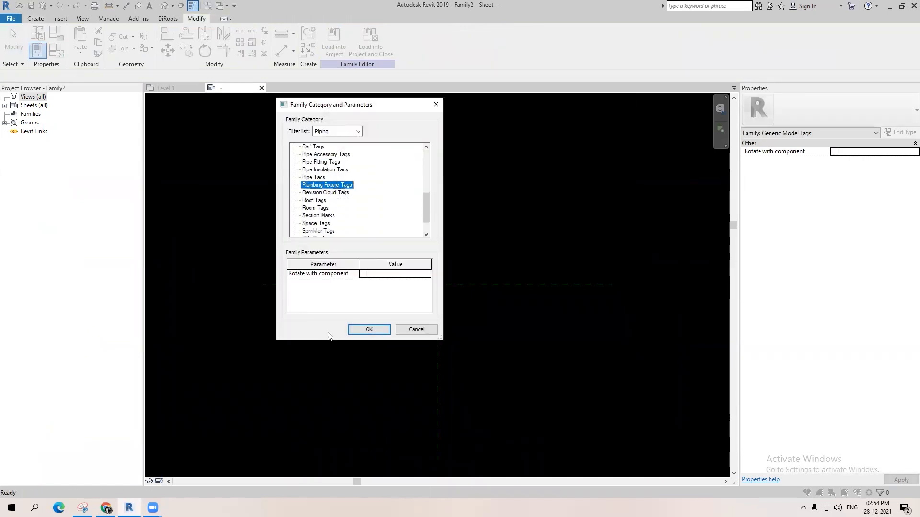
left_click(364, 331)
Step: Place a label at the intersection of the reference planes with Type Mark as its only parameter
left_click(43, 18)
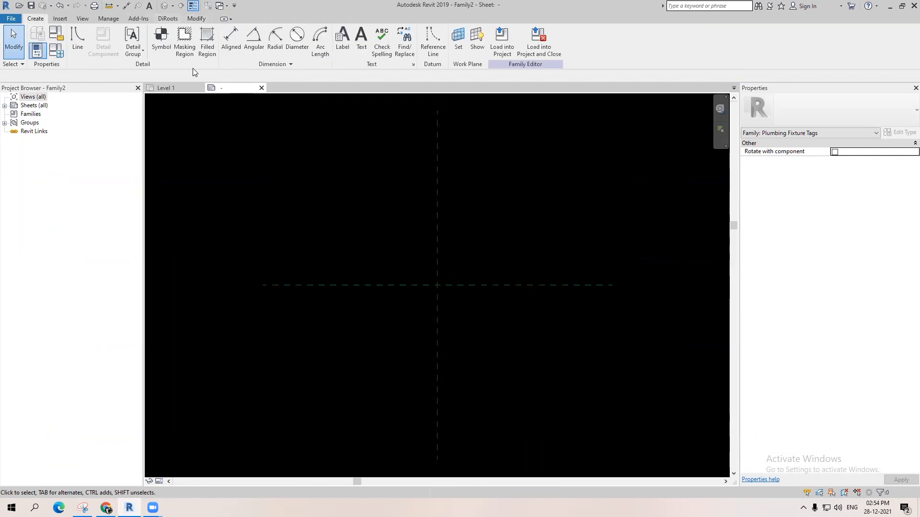
left_click(338, 57)
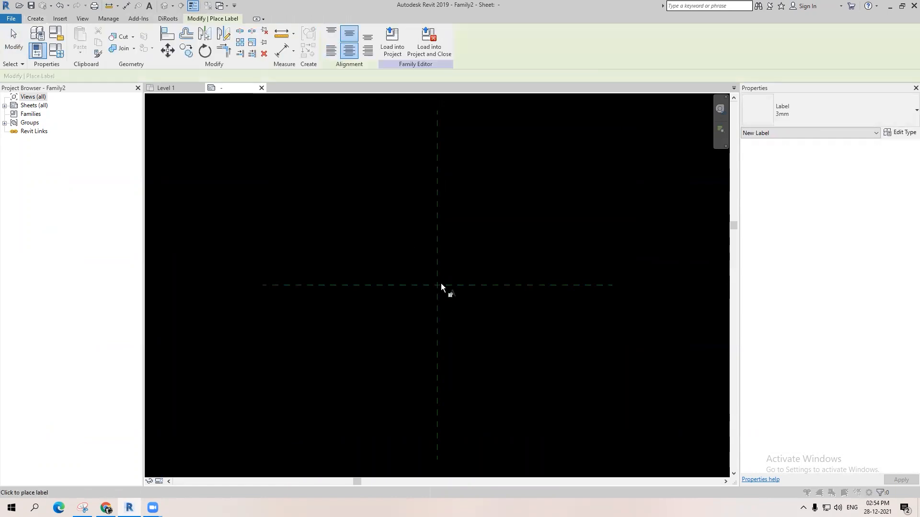
left_click(438, 284)
left_click(292, 282)
left_click(292, 295)
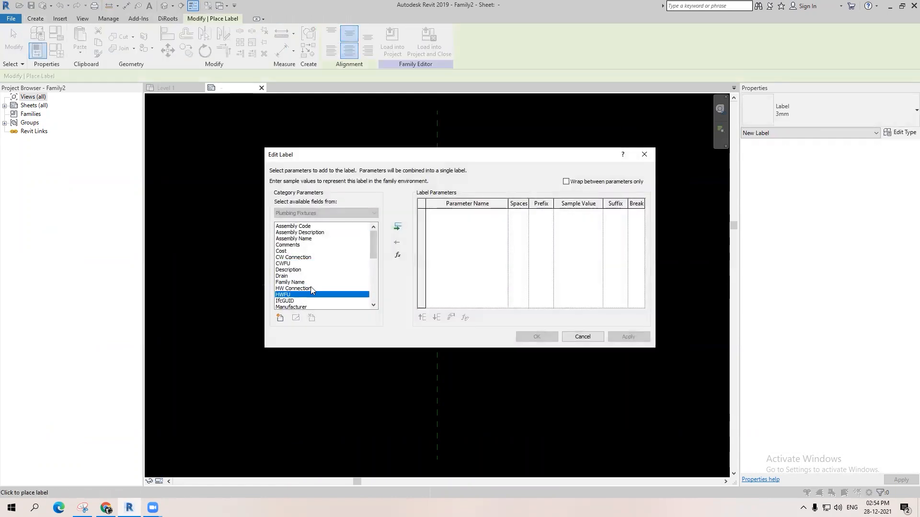
key("t")
scroll(312, 289, "down", 3)
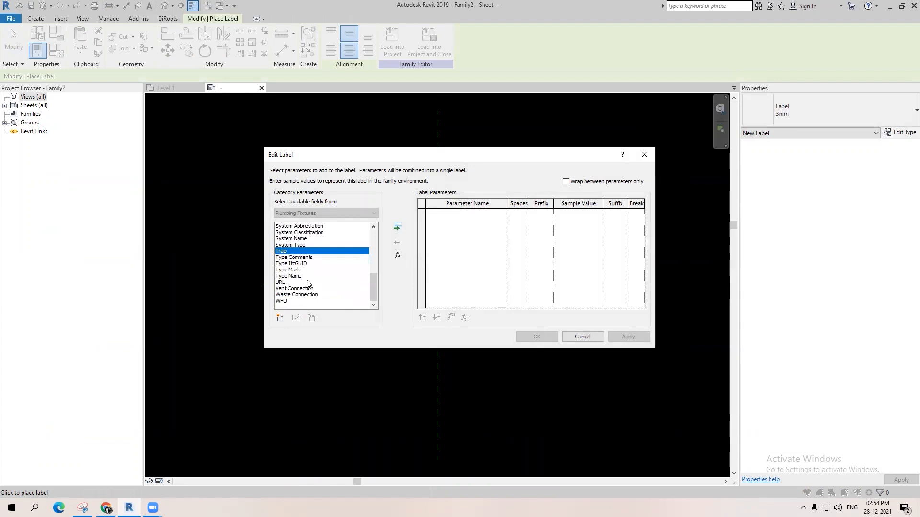
left_click(307, 283)
left_click(316, 276)
left_click(322, 270)
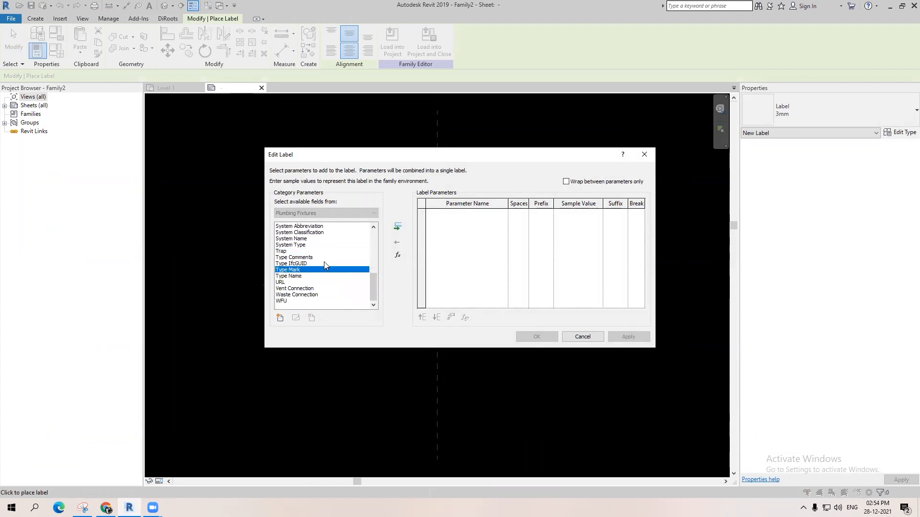
left_click(398, 227)
key("Return")
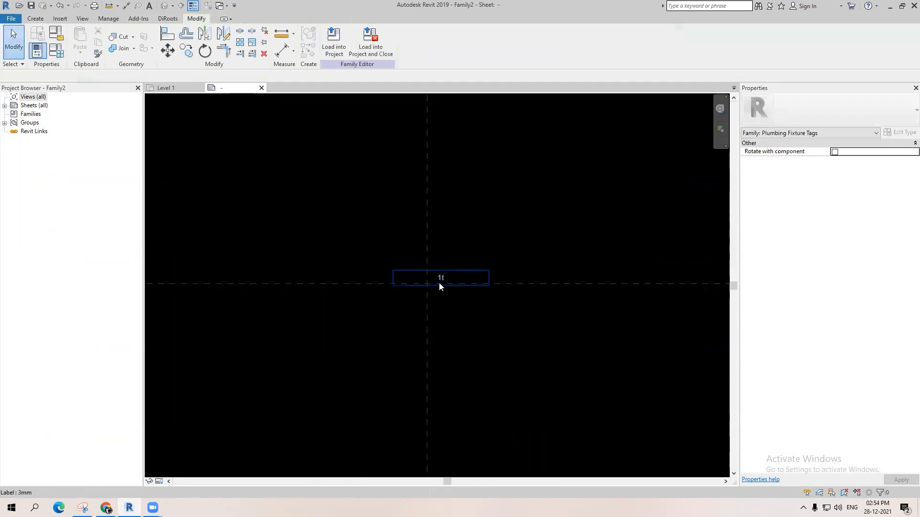
Step: Centre the label on the reference planes and set its type to RomanT font with a 2 mm text size
left_click(439, 283)
scroll(438, 283, "up", 4)
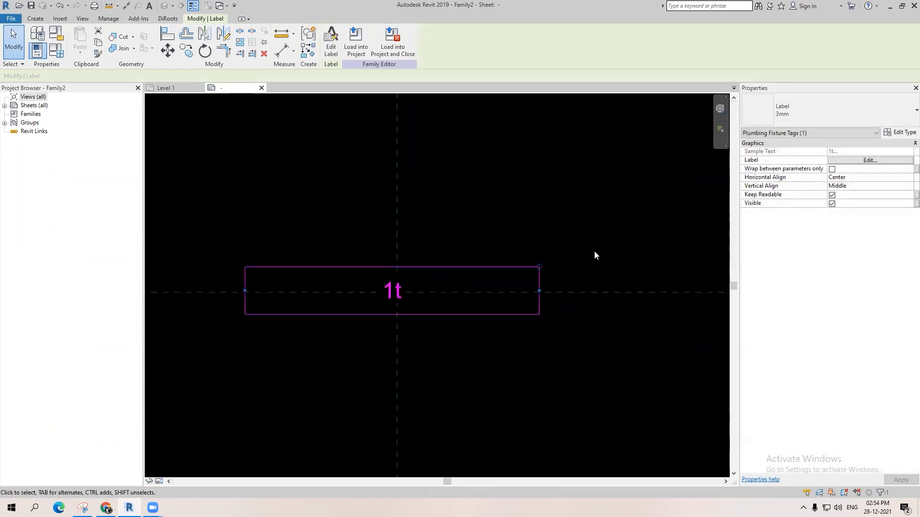
left_click(900, 132)
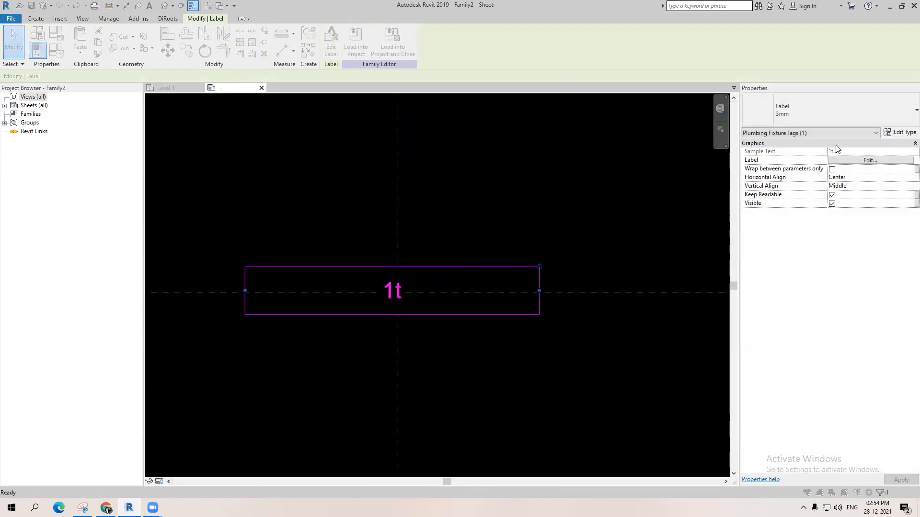
left_click(554, 300)
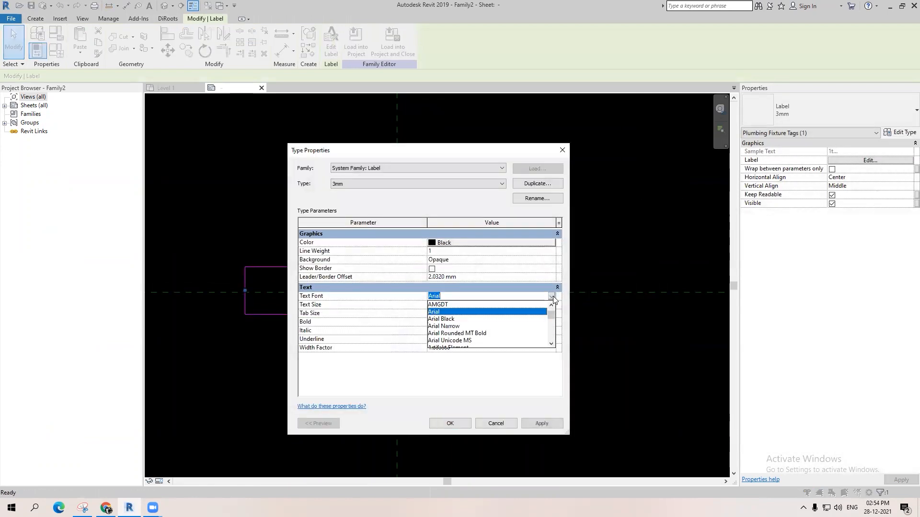
type("Ro")
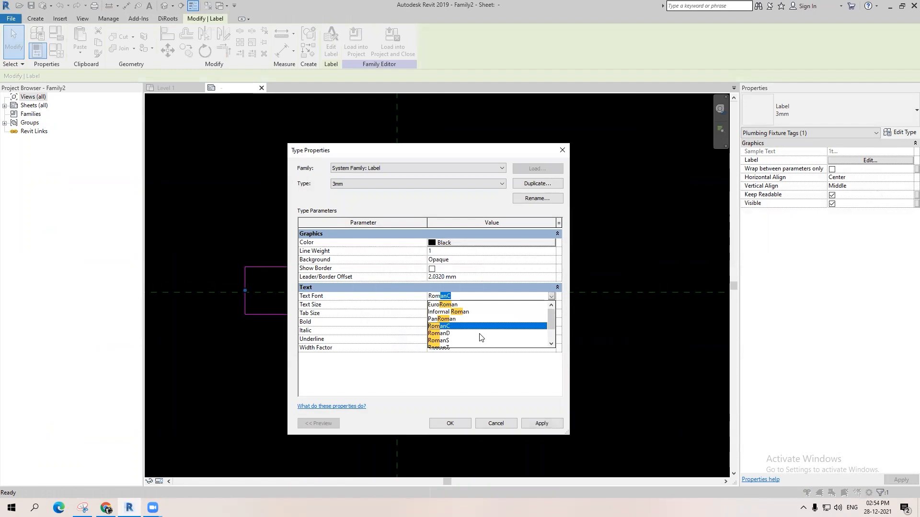
type("m")
left_click(551, 296)
scroll(455, 336, "down", 2)
left_click(453, 328)
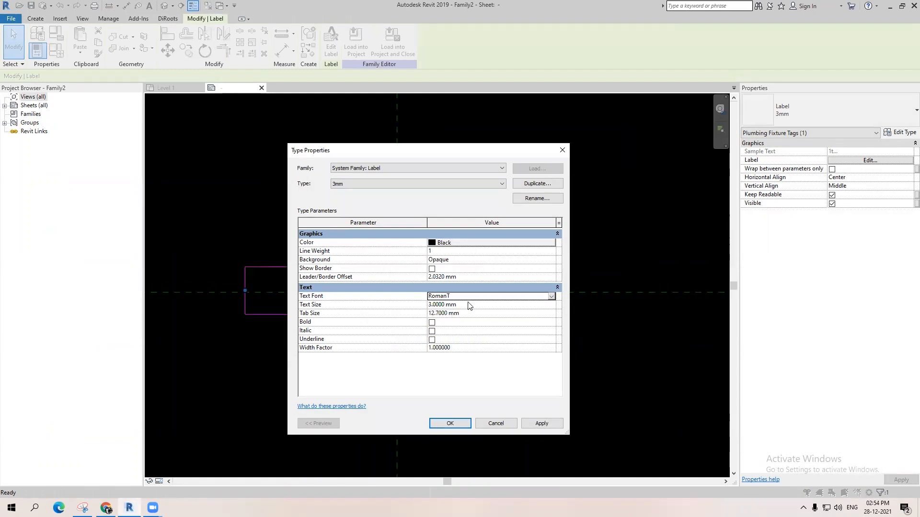
left_click(474, 305)
type("2")
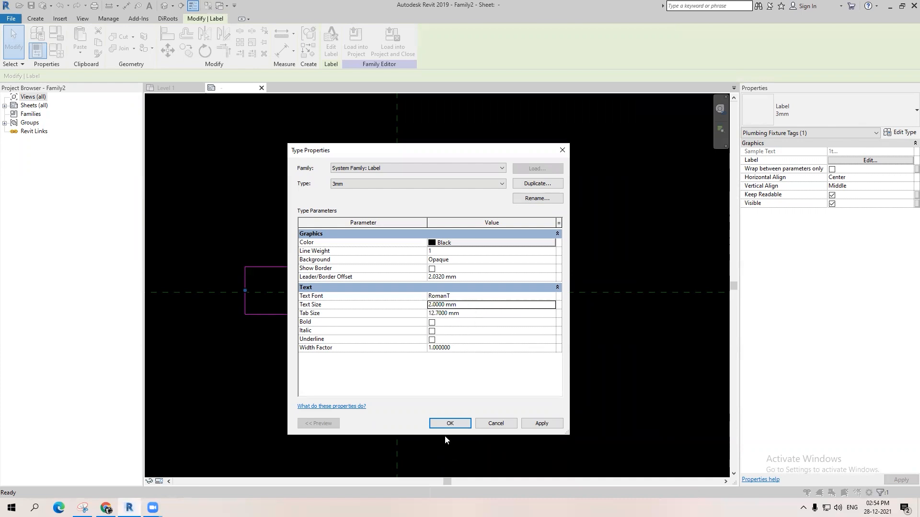
left_click(449, 423)
scroll(389, 254, "up", 2)
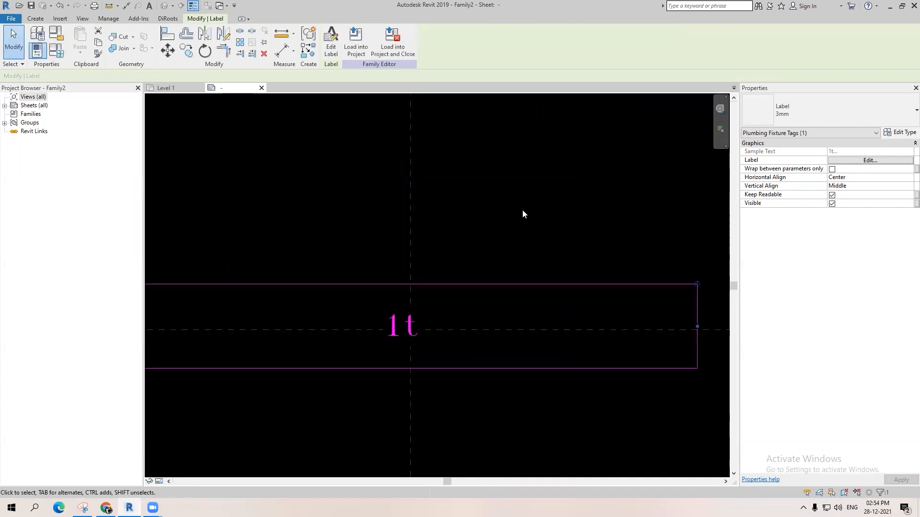
Step: Save the tag family as Pipe Fix Tag and load it into the 4_Plumbing project
left_click(515, 218)
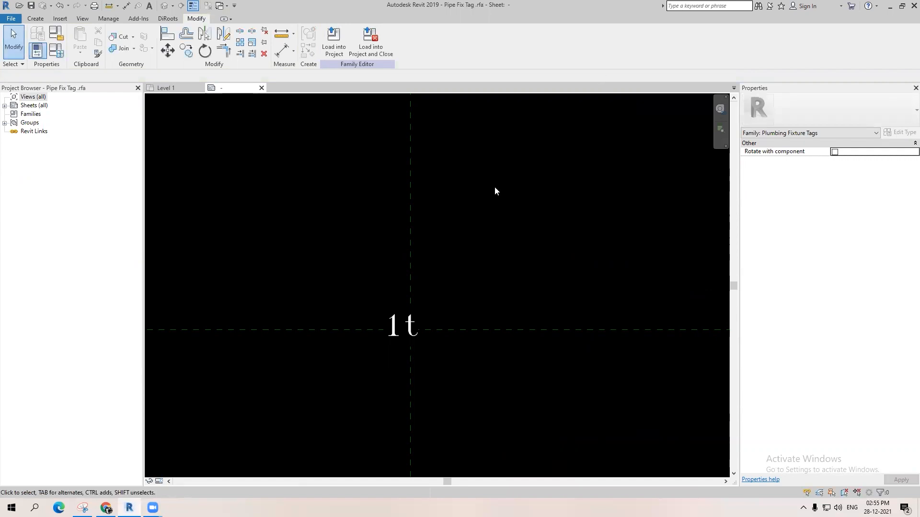
left_click(344, 51)
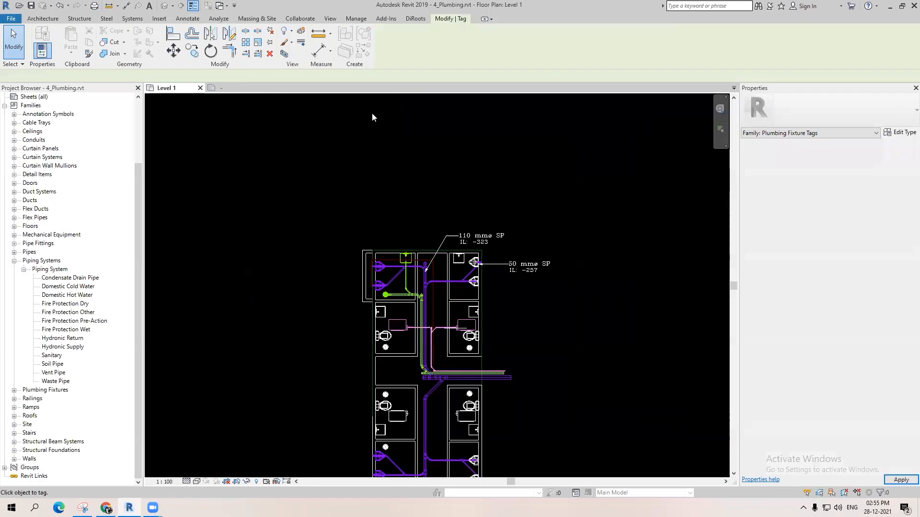
scroll(469, 332, "up", 4)
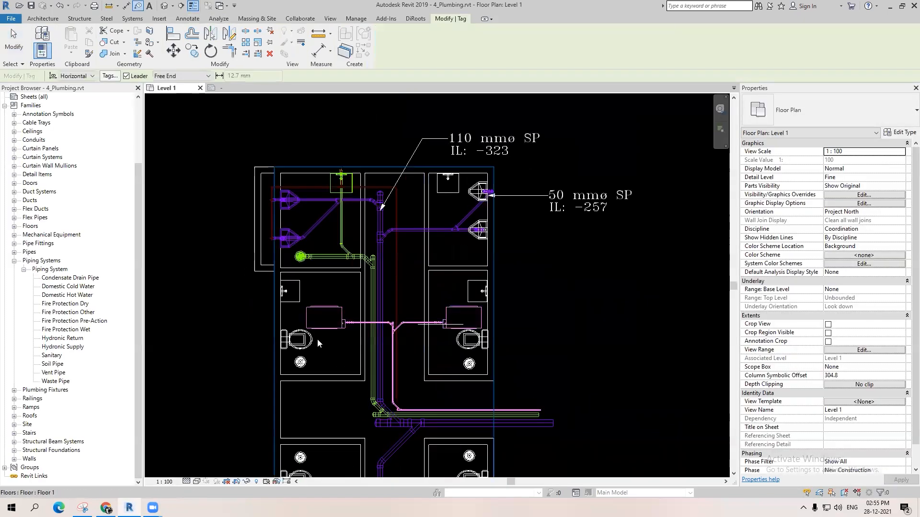
scroll(318, 343, "up", 3)
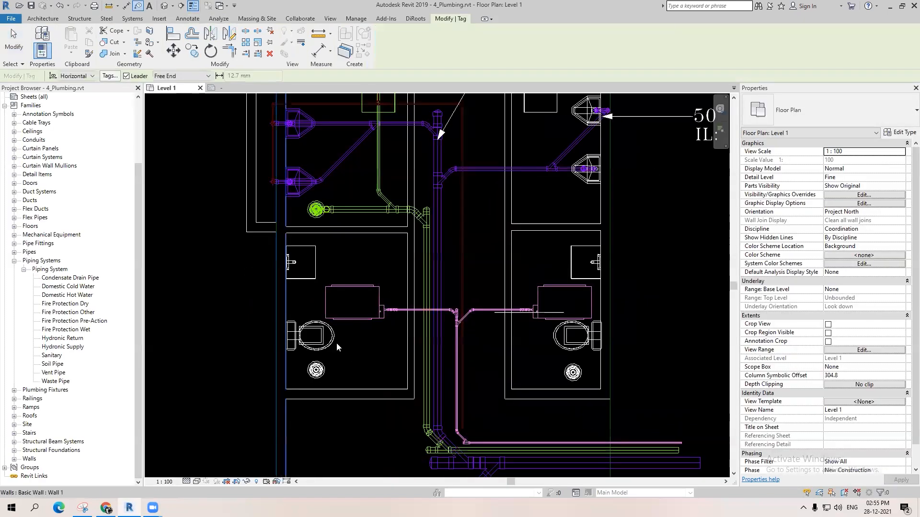
scroll(337, 347, "up", 1)
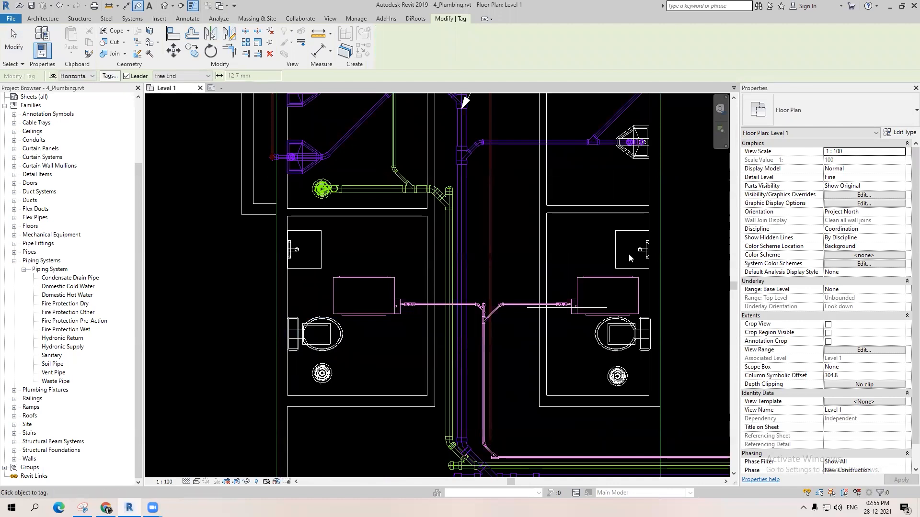
left_click(403, 333)
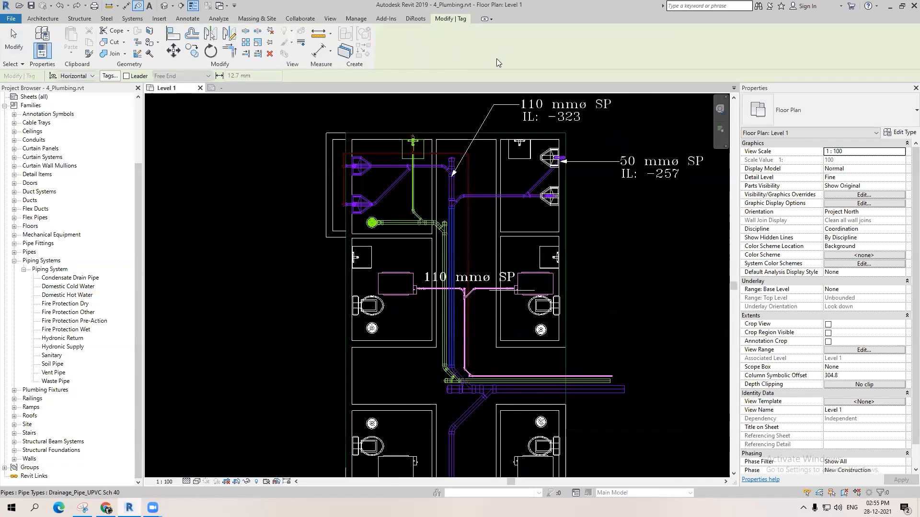
scroll(449, 278, "down", 1)
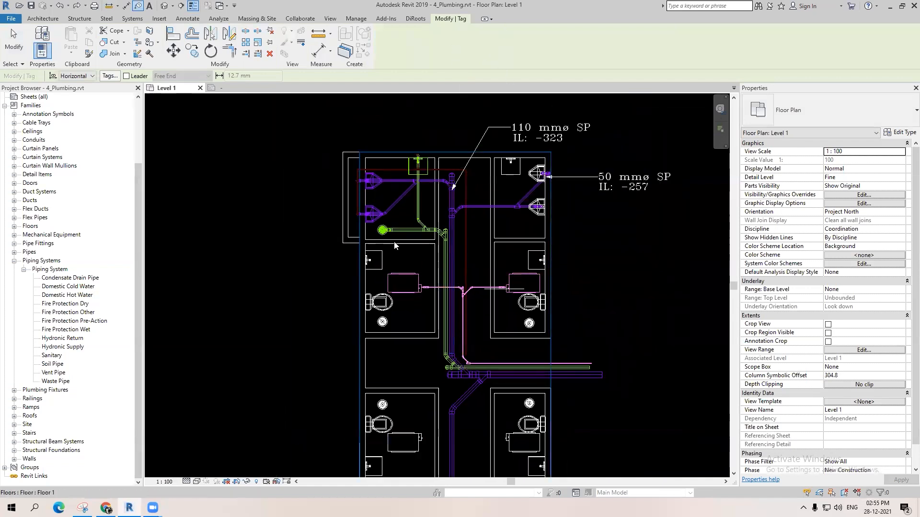
key("Escape")
Step: Tag all untagged plumbing fixtures in the Level 1 view with the Pipe Fix Tag, horizontally and without leaders
left_click(503, 42)
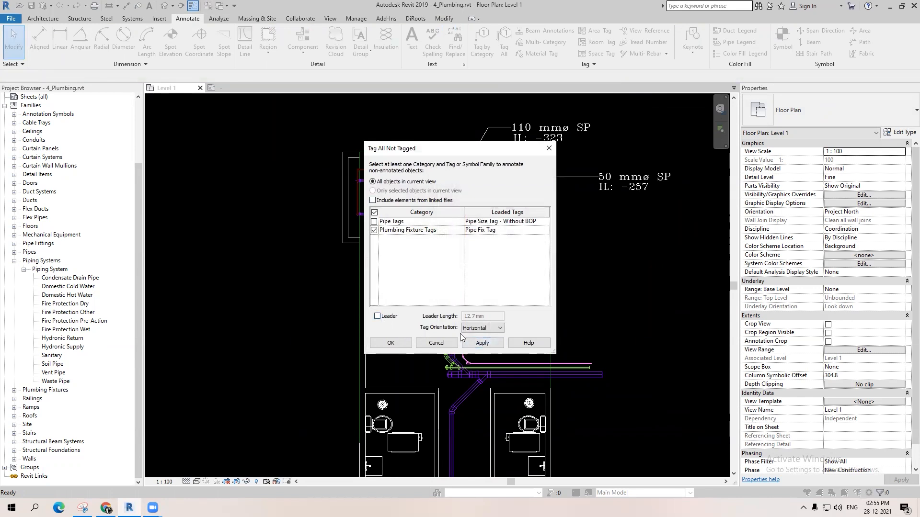
left_click(492, 336)
left_click(482, 343)
key("Return")
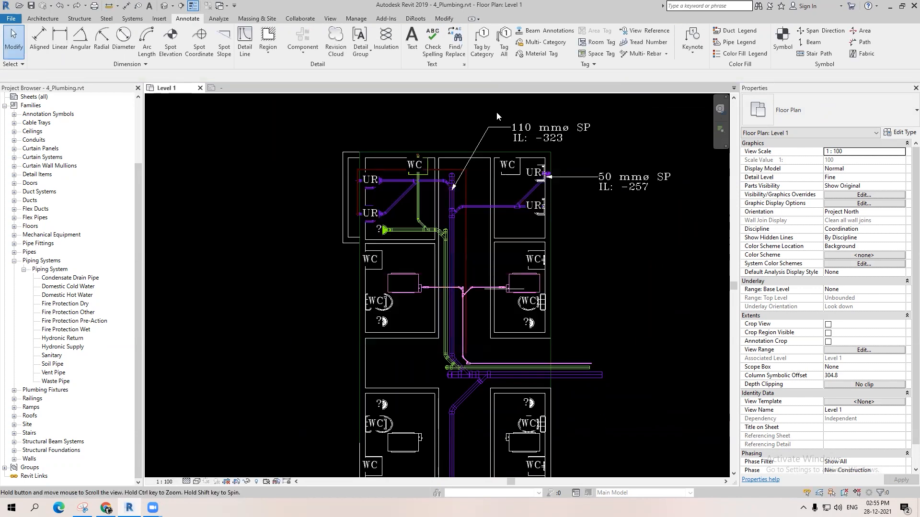
Step: Move the two WC and two UR tags of the plan's lower right-hand rooms to just outside the outer wall
middle_click_drag(551, 432, 520, 227)
scroll(498, 312, "up", 5)
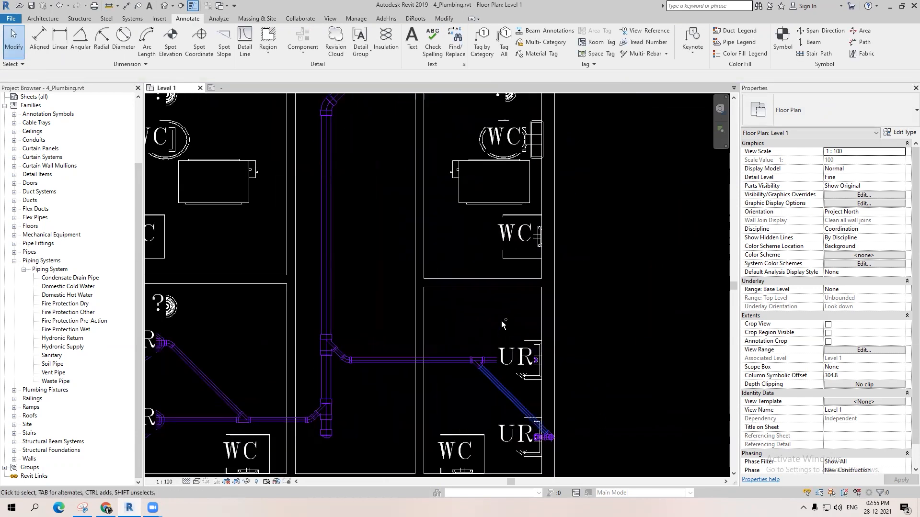
left_click(513, 331)
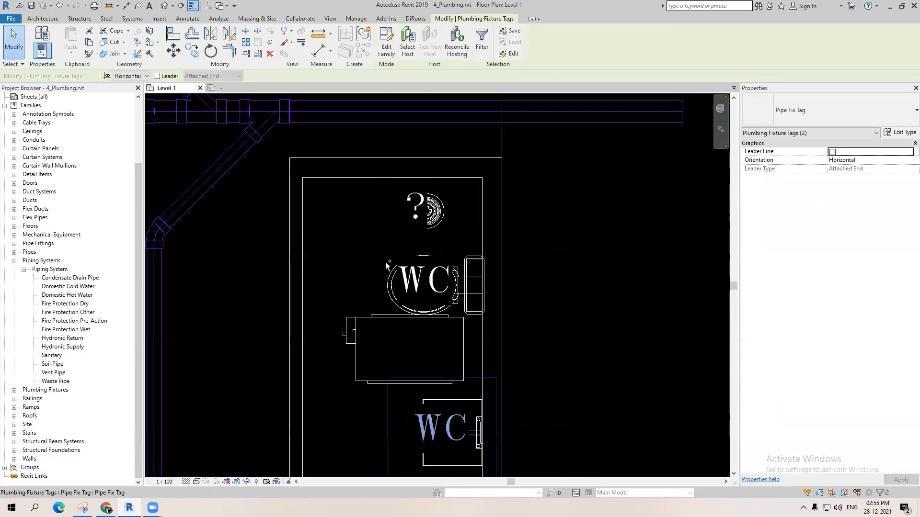
left_click(426, 401, "ctrl")
left_click(455, 278, "ctrl")
scroll(336, 237, "down", 1)
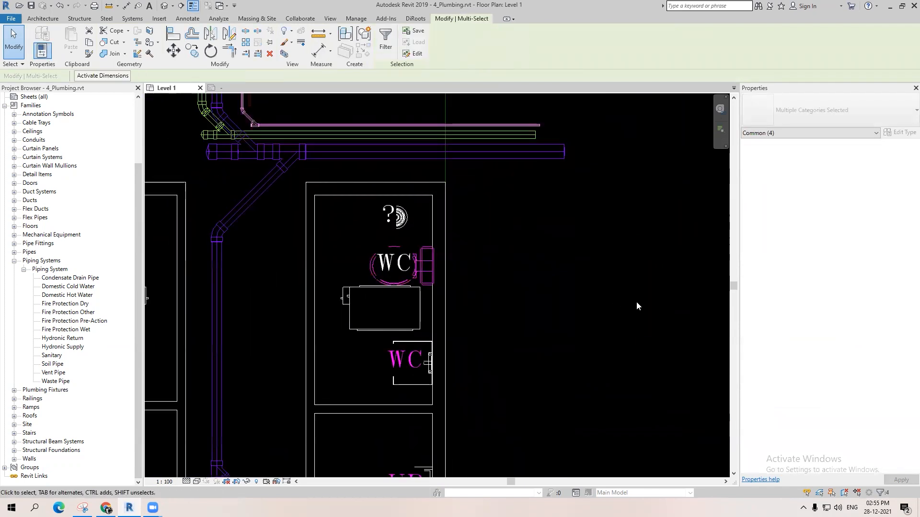
left_click(392, 267, "shift")
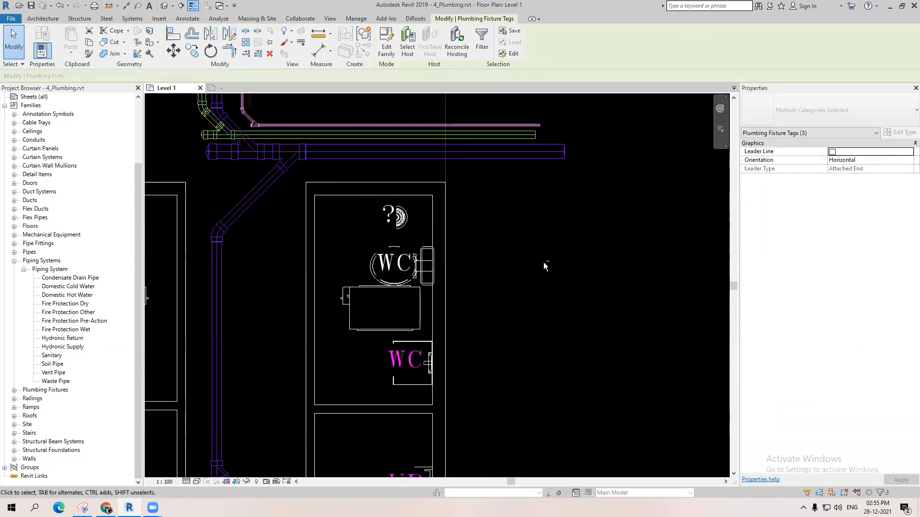
left_click(386, 262, "ctrl")
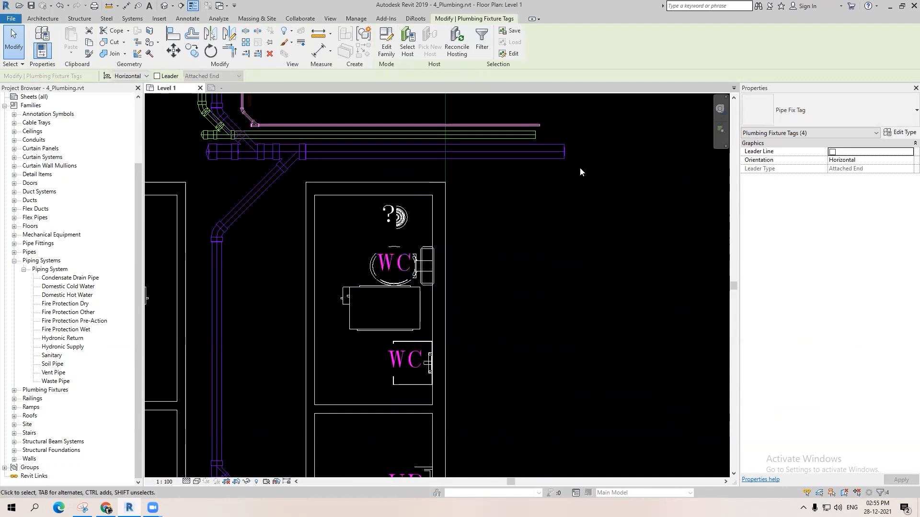
scroll(582, 214, "down", 2)
key("Right")
key("Right")
key("Right")
key("Left")
left_click(521, 237)
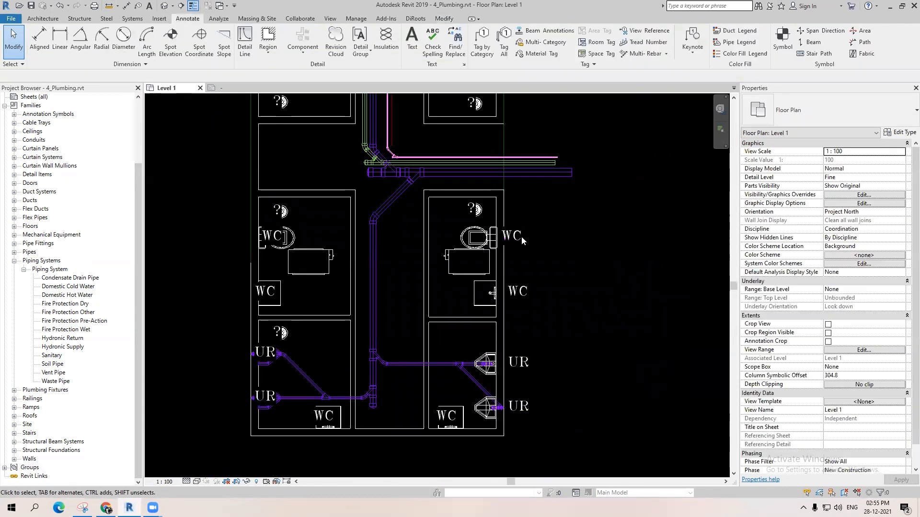
Step: Align the tag beside the lower right-hand water closet with the WC and UR tags below it
scroll(493, 252, "up", 3)
left_click(493, 248)
left_click(529, 258)
Step: Move the six plumbing fixture tags of the plan's lower left-hand rooms, filtered out by category, outward past the outer wall
scroll(589, 258, "down", 2)
scroll(424, 251, "up", 4)
left_click(423, 252)
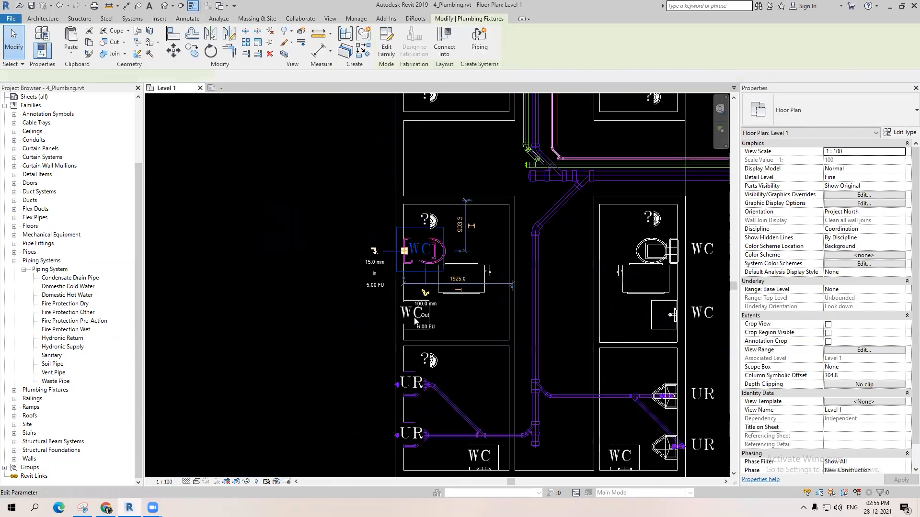
scroll(352, 225, "down", 2)
left_click_drag(313, 219, 416, 411)
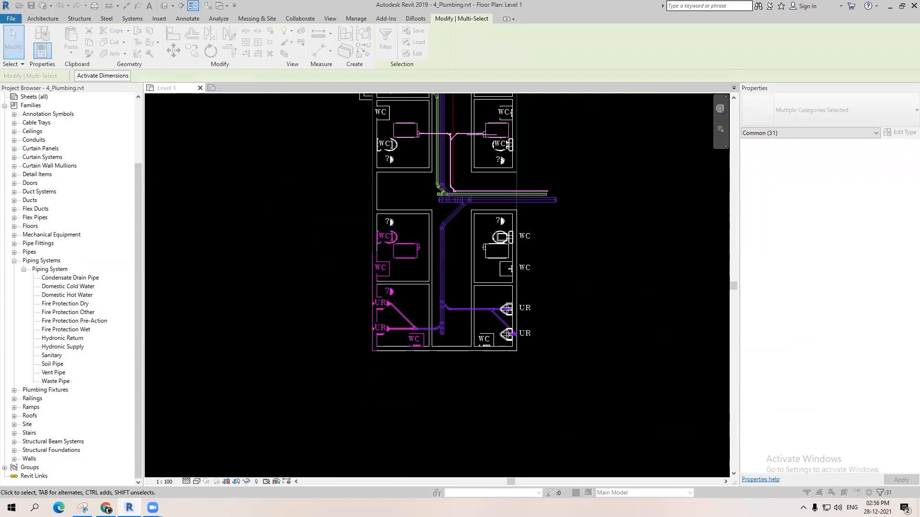
left_click(376, 245)
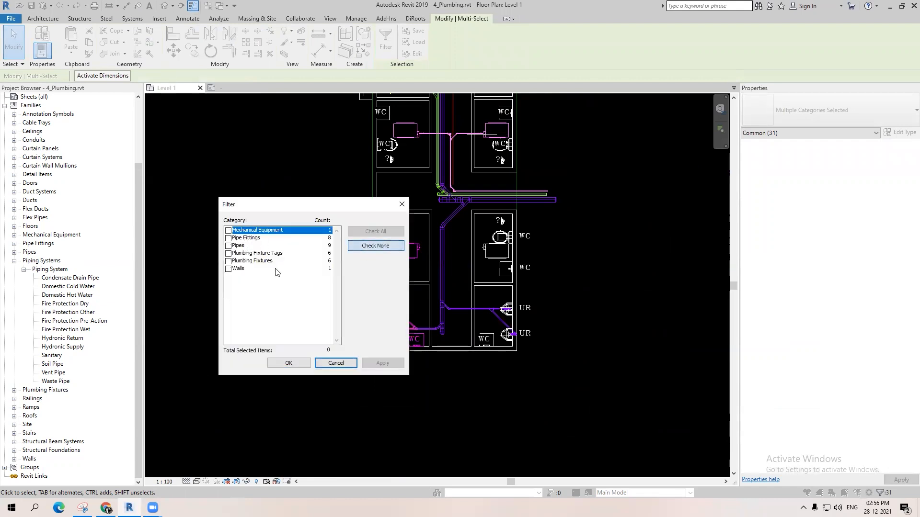
left_click(250, 261)
left_click(267, 254)
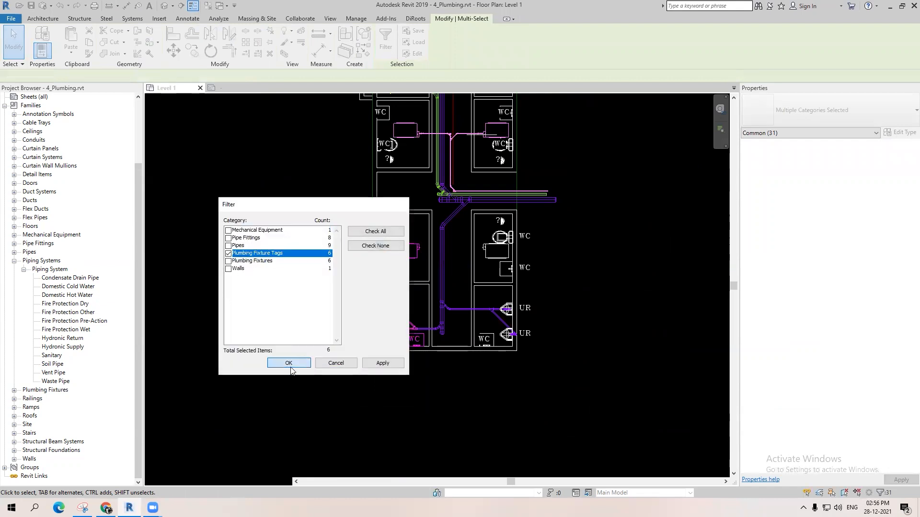
left_click(289, 363)
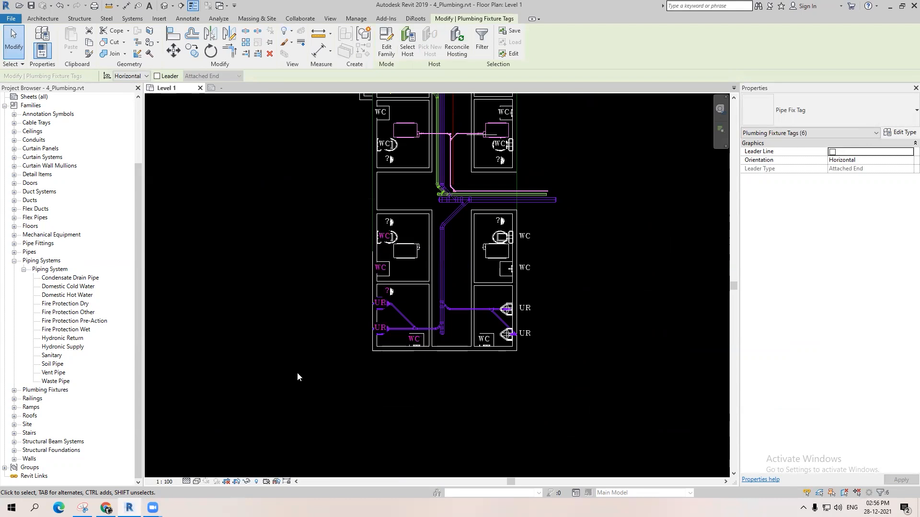
scroll(345, 334, "up", 3)
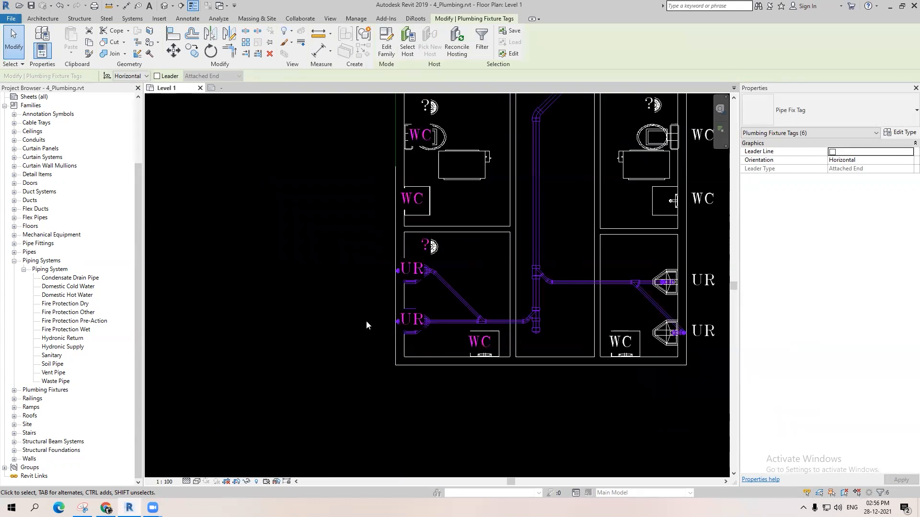
scroll(387, 385, "down", 2)
key("m")
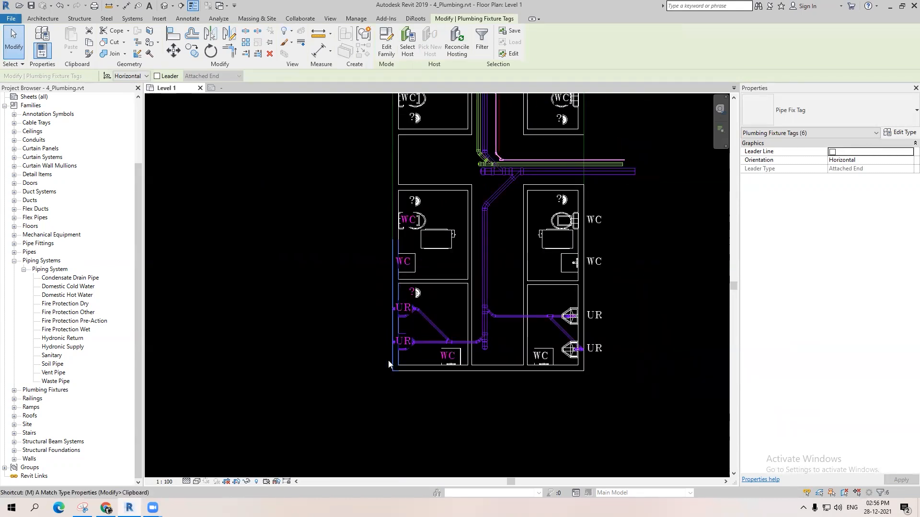
key("v")
left_click(387, 376)
left_click(351, 375)
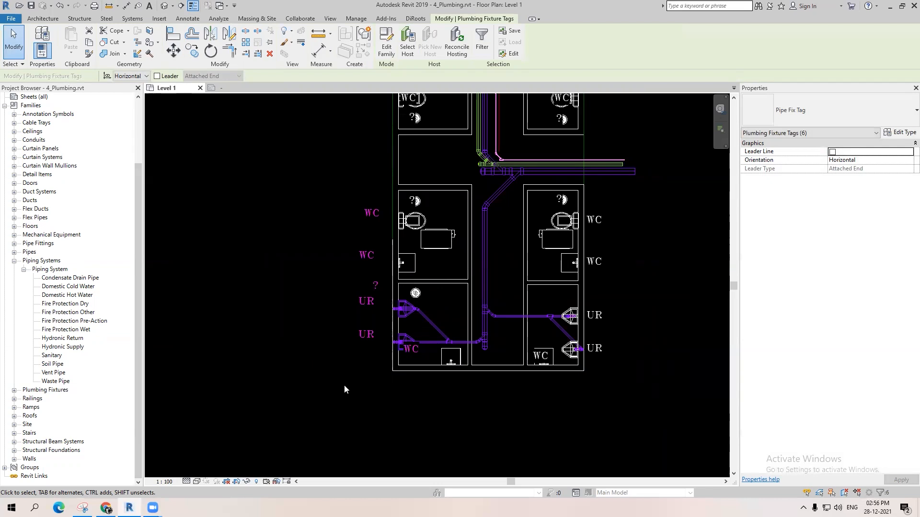
key("Right")
key("Right")
key("Right")
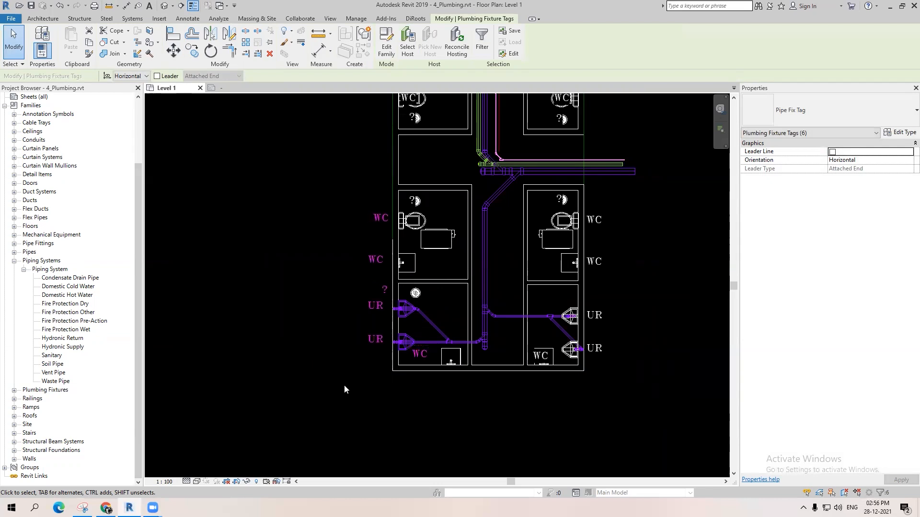
Step: Set the Type Mark of the Sanitary_Floor_Drain 2" Diameter type to FD
scroll(378, 295, "up", 3)
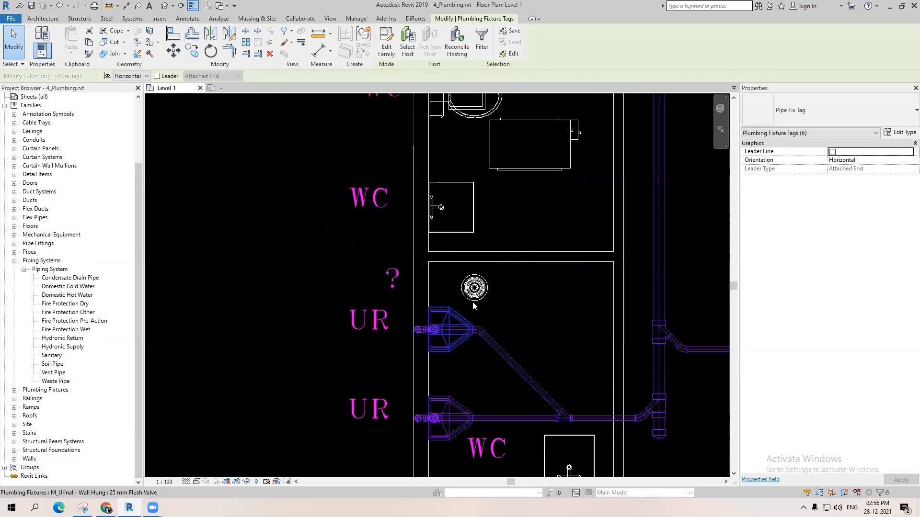
left_click(473, 302)
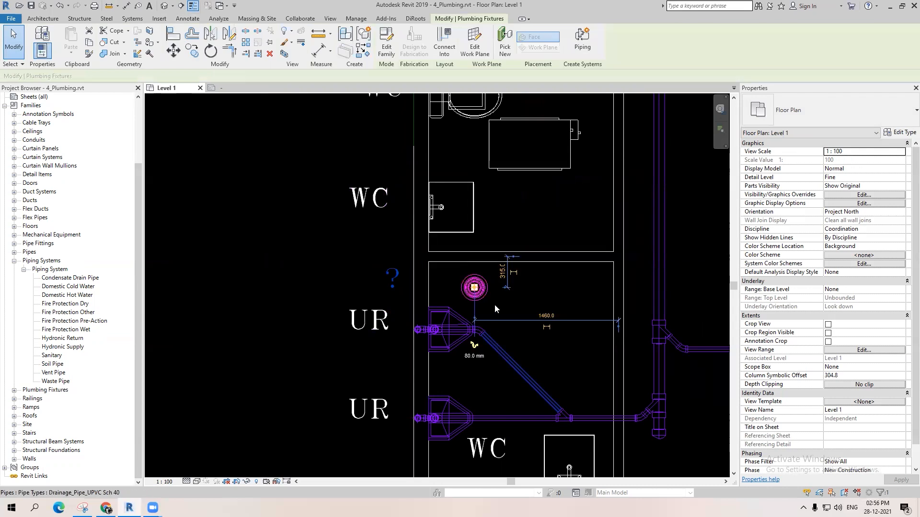
scroll(494, 280, "up", 1)
left_click(905, 133)
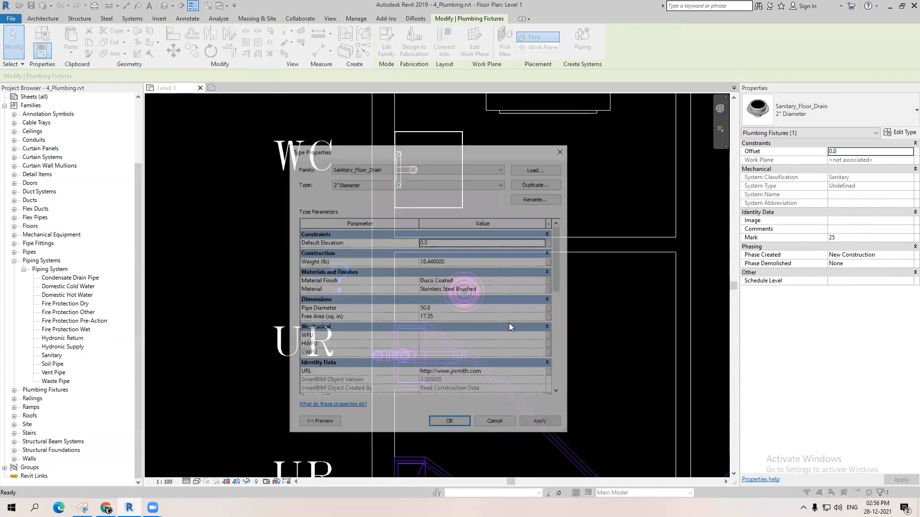
scroll(509, 324, "down", 10)
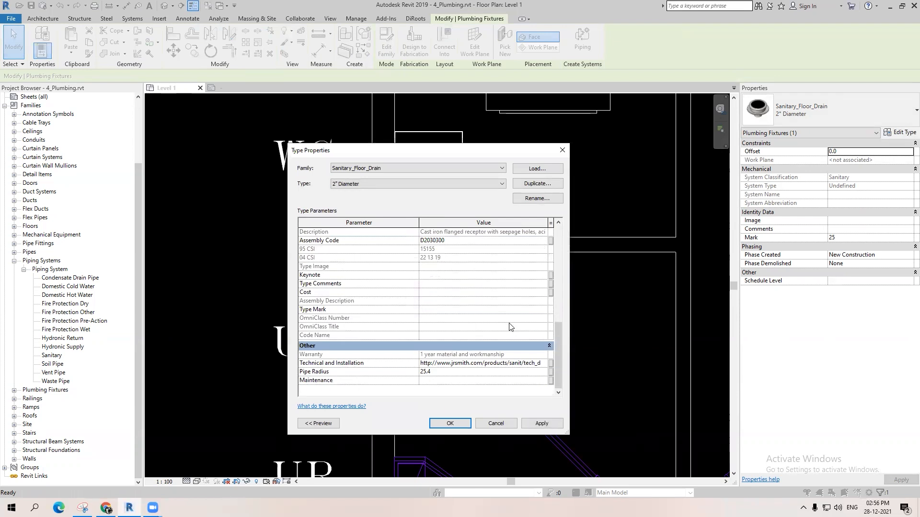
scroll(510, 327, "up", 1)
left_click(450, 424)
left_click(578, 342)
Step: Move the FD tag from outside the lower left-hand urinal room to beside its floor drain
scroll(579, 342, "down", 2)
middle_click_drag(455, 348, 318, 345)
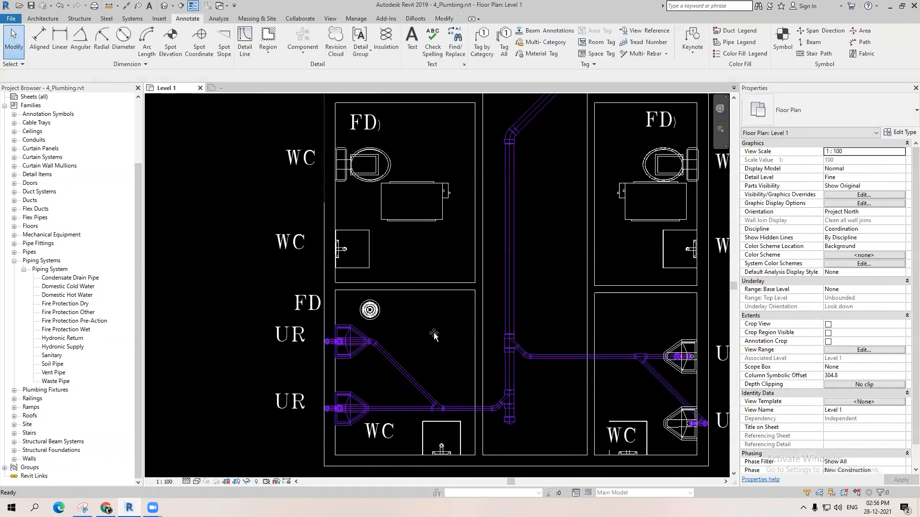
scroll(298, 309, "up", 1)
left_click_drag(297, 309, 433, 321)
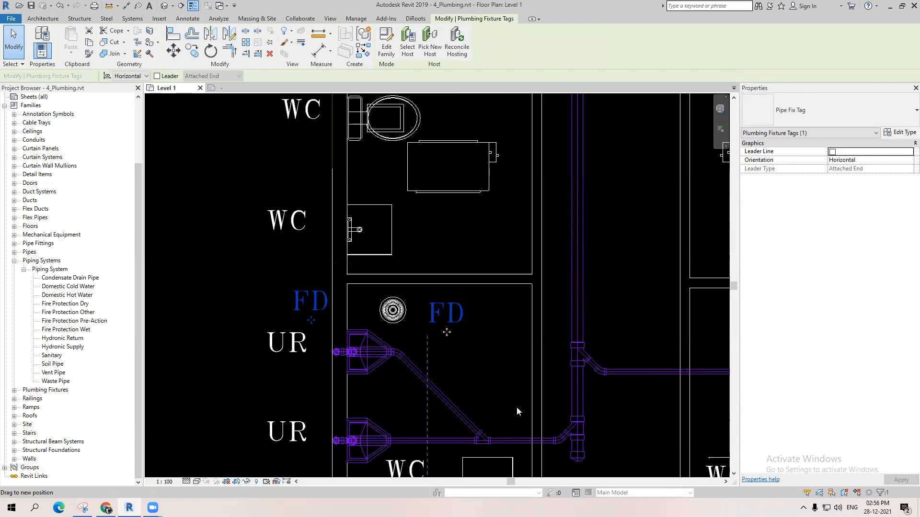
left_click(554, 282)
scroll(554, 281, "down", 3)
scroll(530, 278, "down", 1)
scroll(530, 277, "up", 1)
middle_click_drag(530, 277, 447, 424)
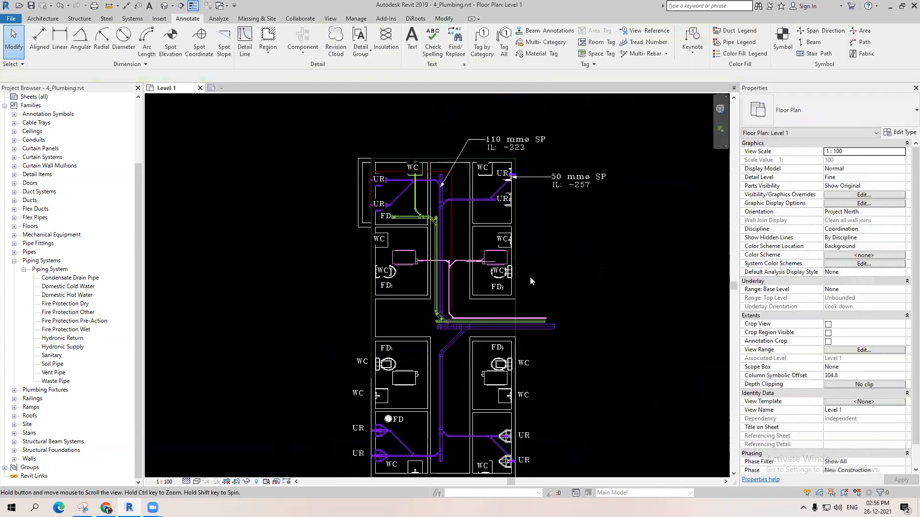
scroll(528, 277, "up", 2)
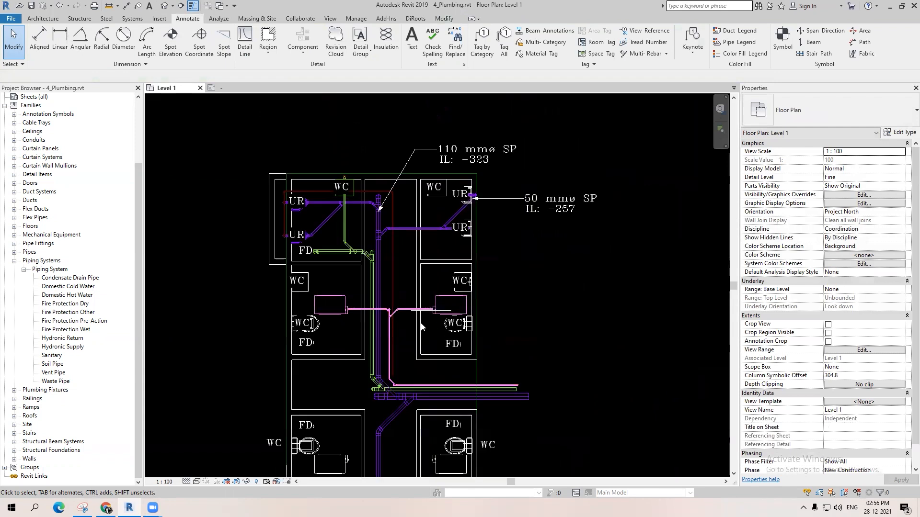
scroll(421, 326, "up", 3)
scroll(434, 340, "up", 4)
scroll(436, 329, "up", 2)
key("t")
key("x")
scroll(367, 276, "up", 2)
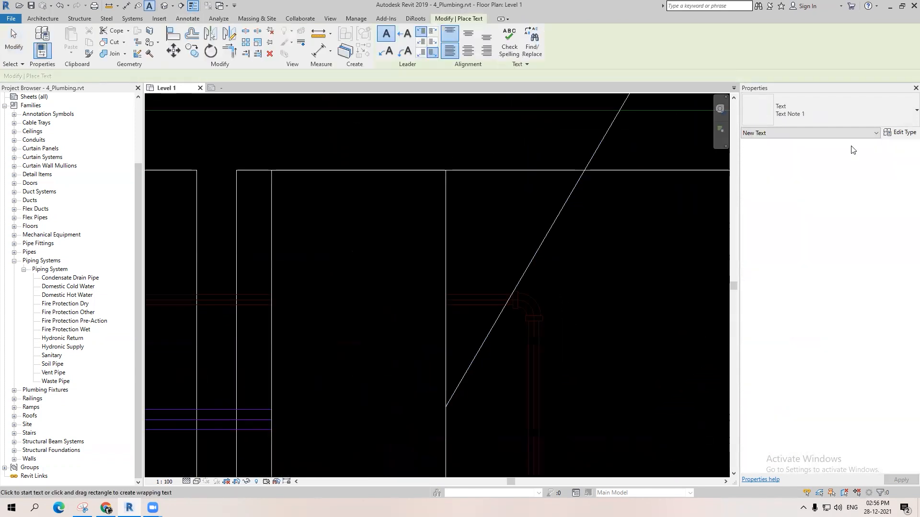
left_click(354, 257)
scroll(402, 273, "down", 2)
key("Escape")
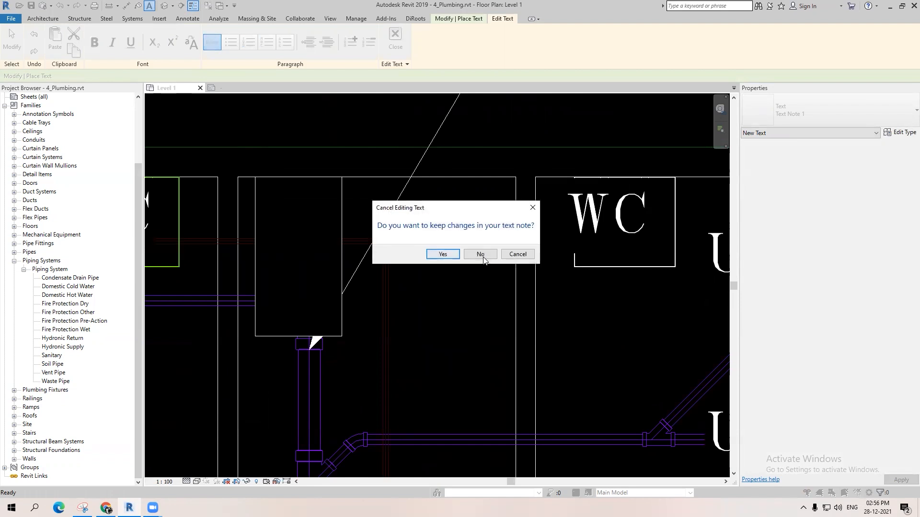
left_click(478, 255)
key("Escape")
Step: Duplicate the Text Note 1 text type as 2 mm RT_TXT
key("t")
key("x")
left_click(901, 132)
left_click(546, 185)
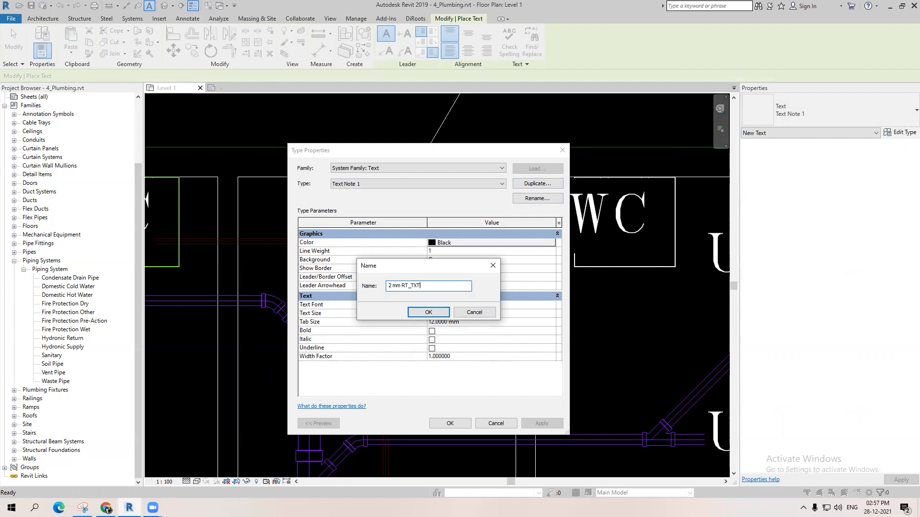
key("Return")
Step: Give the 2 mm RT_TXT text type the RomanT font and a text size of 2 mm
left_click(538, 304)
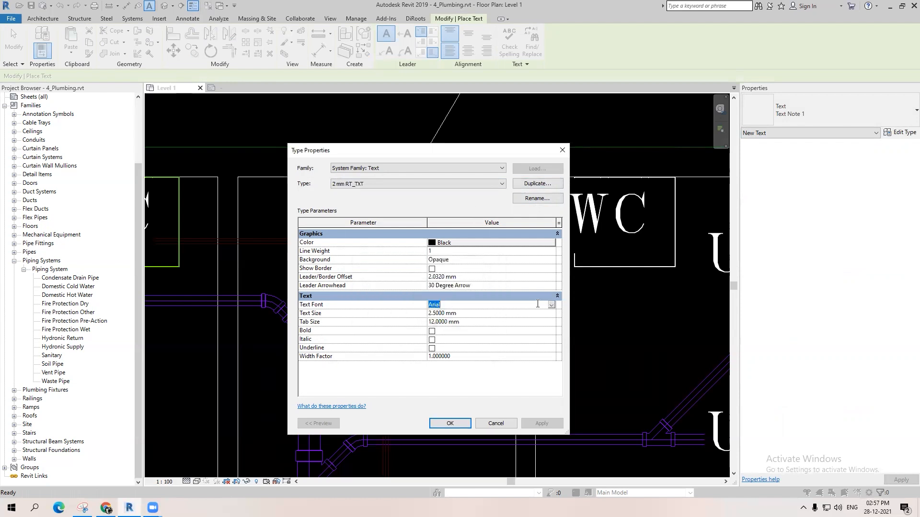
type("Roma")
type("nT")
key("Return")
left_click(519, 314)
type("2")
key("Return")
left_click(450, 424)
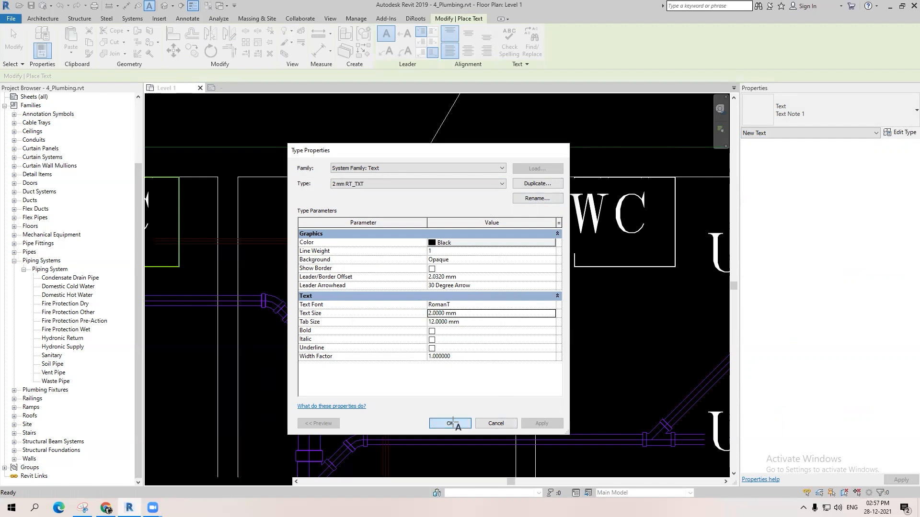
Step: Place a text note reading CO at the capped upper end of the vertical purple main pipe
left_click(306, 238)
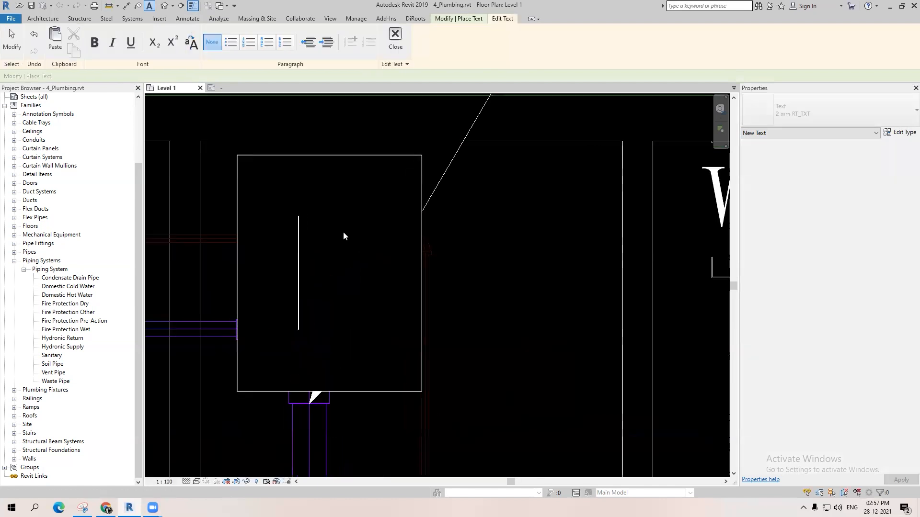
type("col")
key("BackSpace")
key("BackSpace")
key("BackSpace")
type("CO")
left_click(546, 297)
key("Escape")
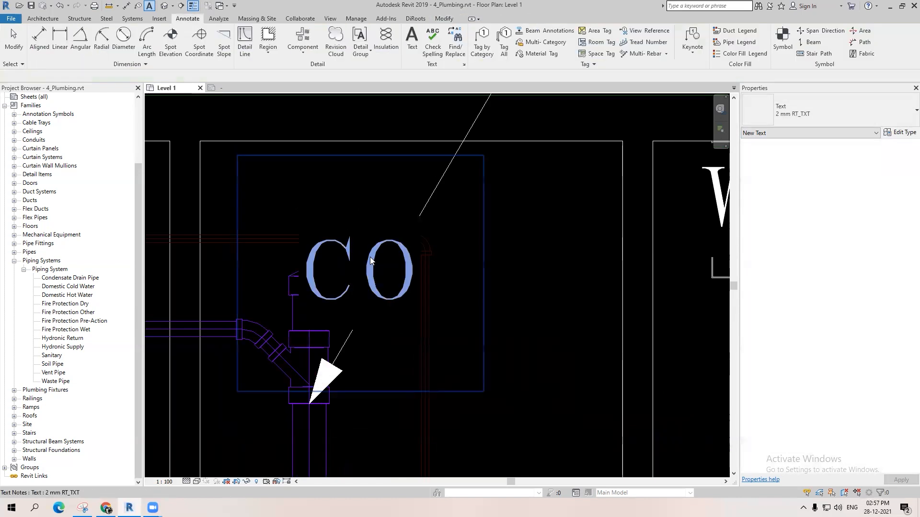
Step: Move the CO note up so it sits just above the capped end of the purple main pipe
left_click(268, 191)
left_click_drag(215, 123, 180, 77)
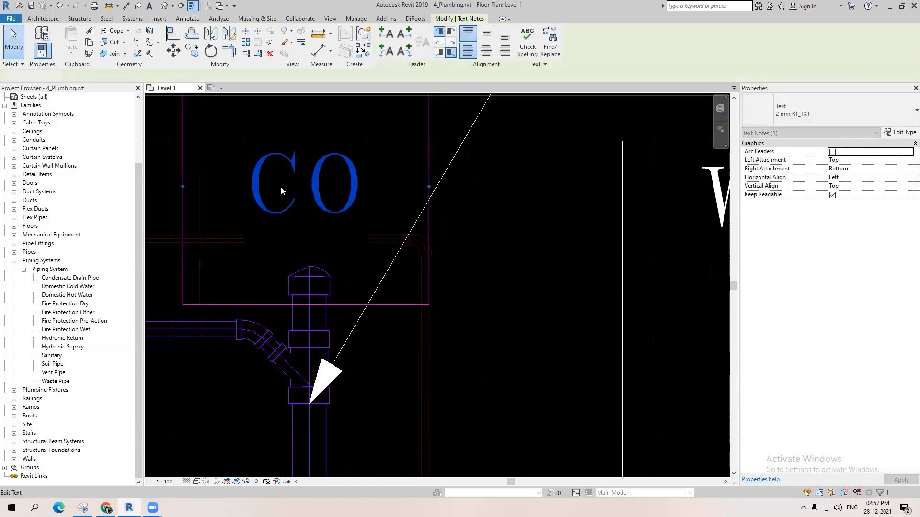
key("Escape")
scroll(353, 291, "down", 3)
scroll(327, 259, "up", 3)
Step: Set the background of the CO note's 2 mm RT_TXT text type to Transparent
left_click(338, 260)
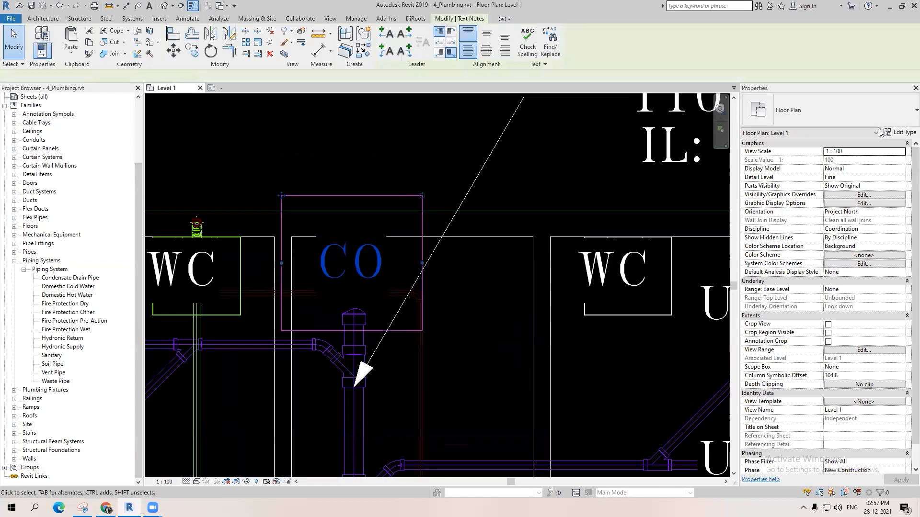
left_click(529, 277)
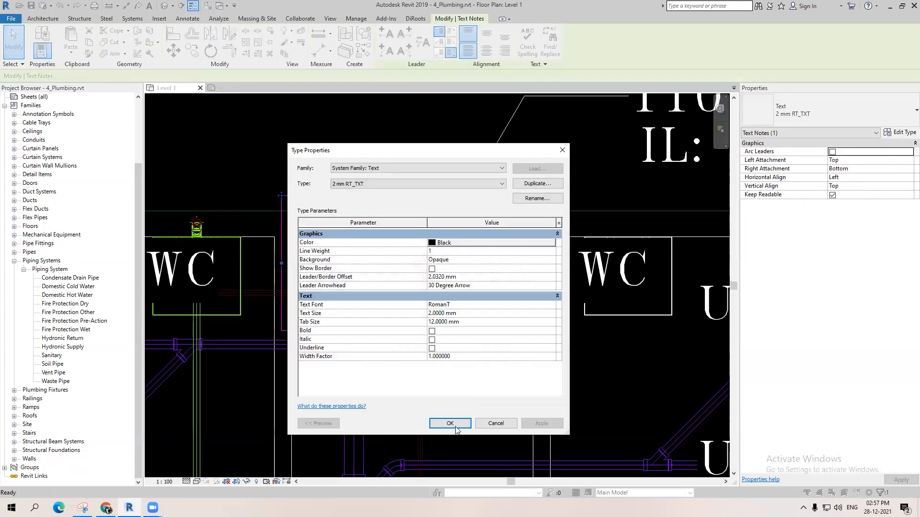
key("t")
key("Return")
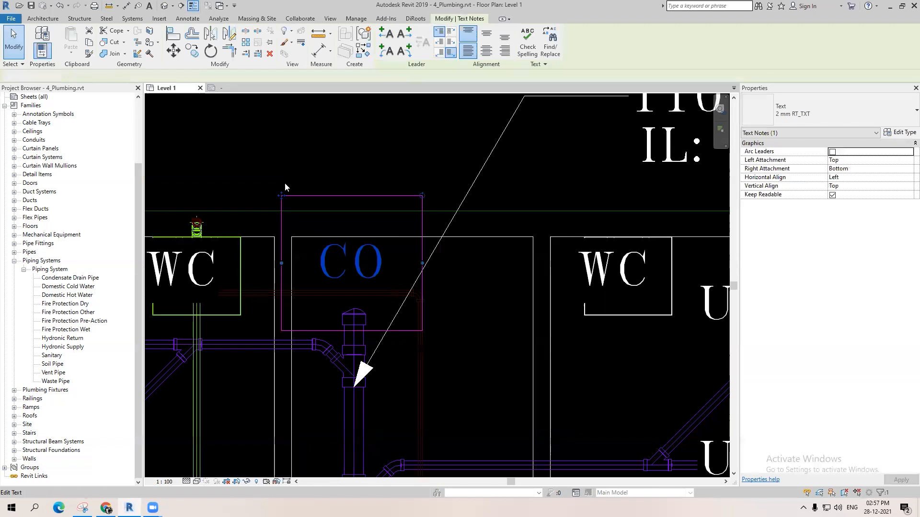
Step: Copy the CO note to the capped upper end of the vertical green pipe
left_click(285, 183)
scroll(286, 186, "down", 3)
left_click(321, 214)
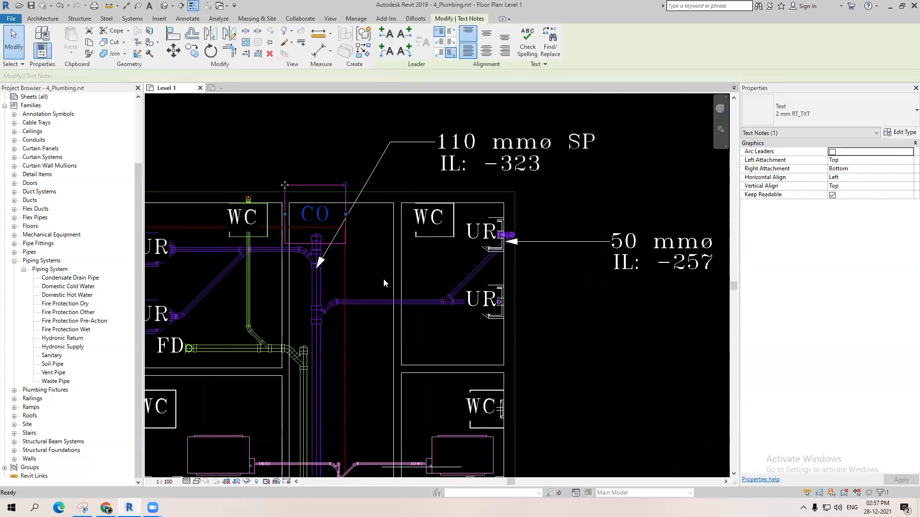
left_click(383, 283)
scroll(529, 385, "up", 2)
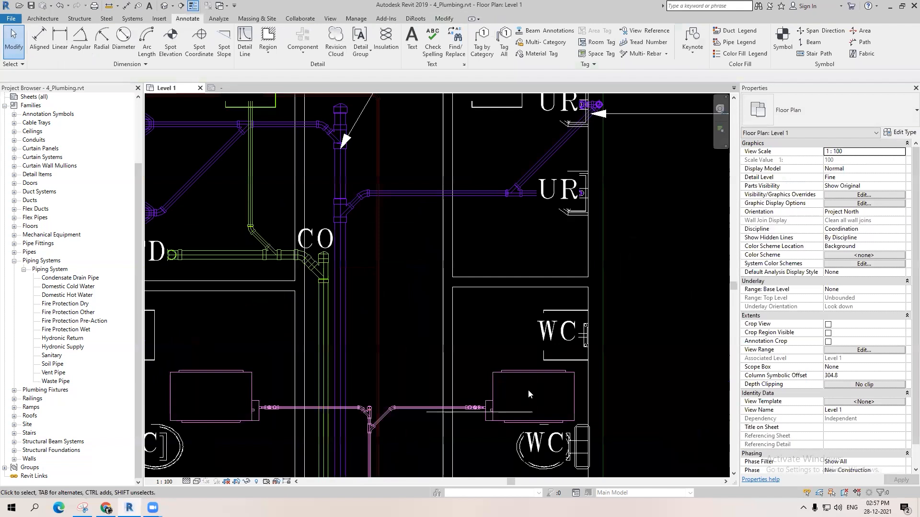
Step: Examine the pink pipe branches and the parallel main pipes running between the upper and lower rooms
scroll(528, 390, "down", 4)
middle_click_drag(350, 353, 338, 455)
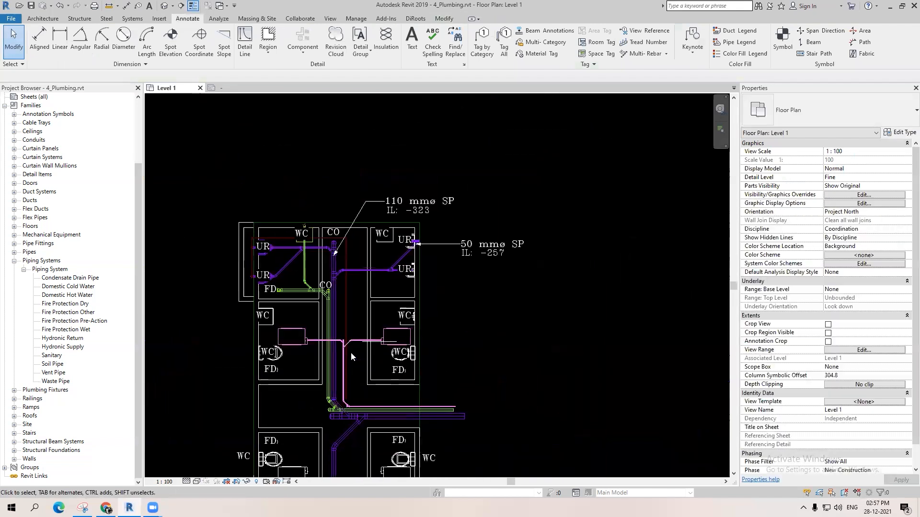
middle_click_drag(316, 287, 338, 247)
scroll(338, 248, "up", 2)
scroll(434, 297, "up", 3)
scroll(434, 306, "down", 3)
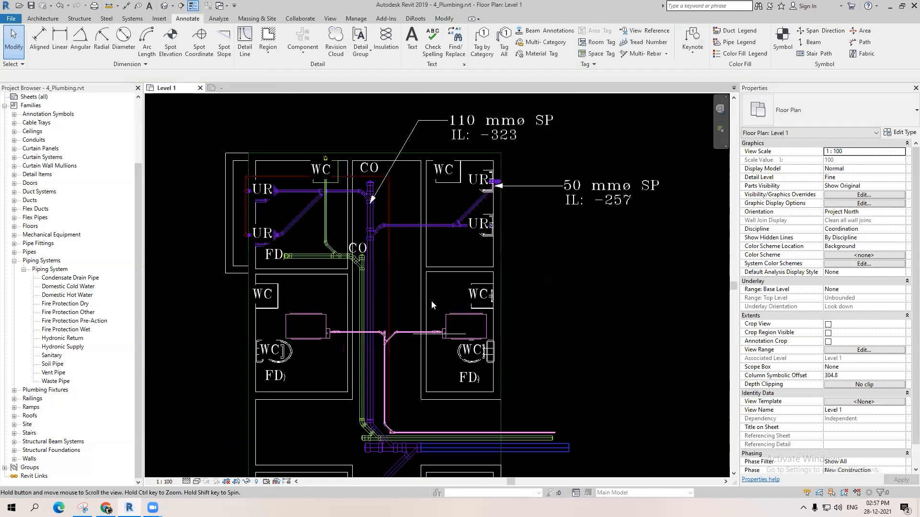
middle_click_drag(431, 305, 360, 172)
scroll(332, 262, "up", 4)
middle_click_drag(397, 210, 345, 292)
scroll(417, 297, "down", 3)
scroll(403, 301, "up", 3)
middle_click_drag(392, 219, 389, 304)
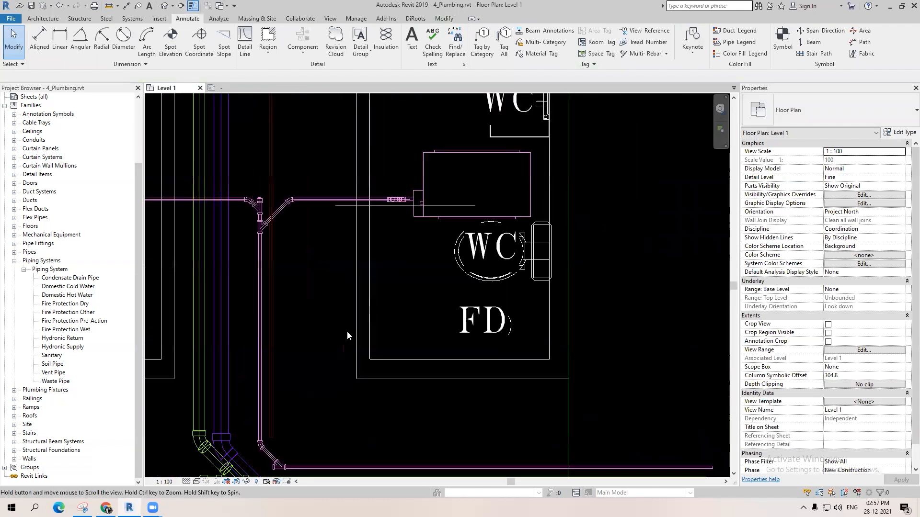
scroll(348, 336, "down", 5)
scroll(379, 268, "up", 6)
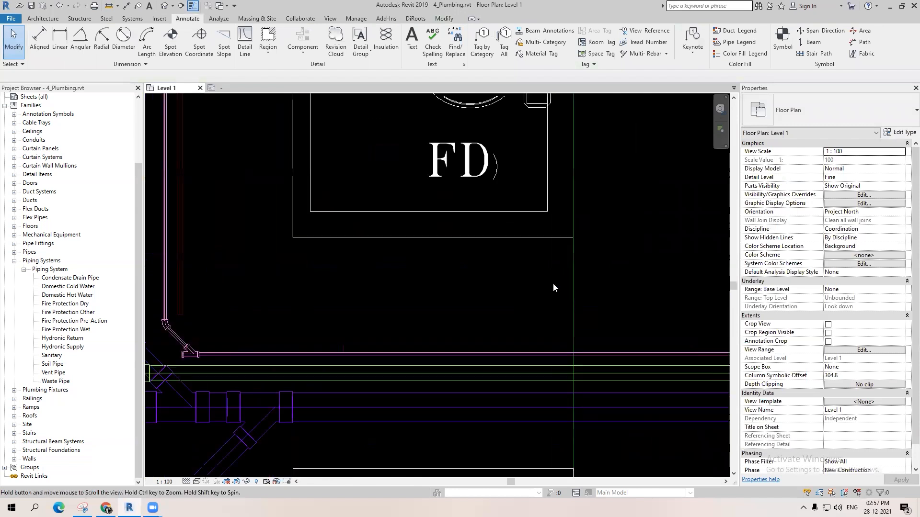
middle_click_drag(553, 288, 521, 207)
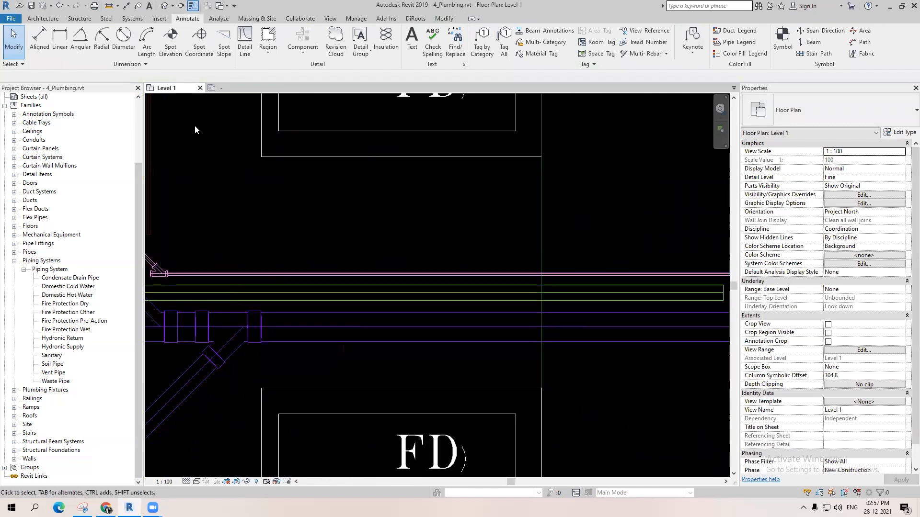
Step: Place a spot slope annotation on the pink horizontal main pipe, with its arrow and text above the pipe
left_click(223, 53)
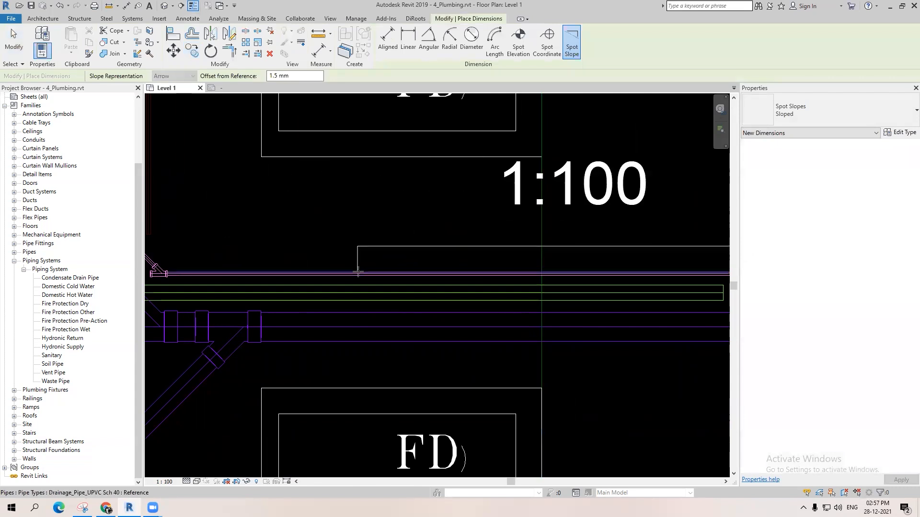
scroll(358, 272, "down", 3)
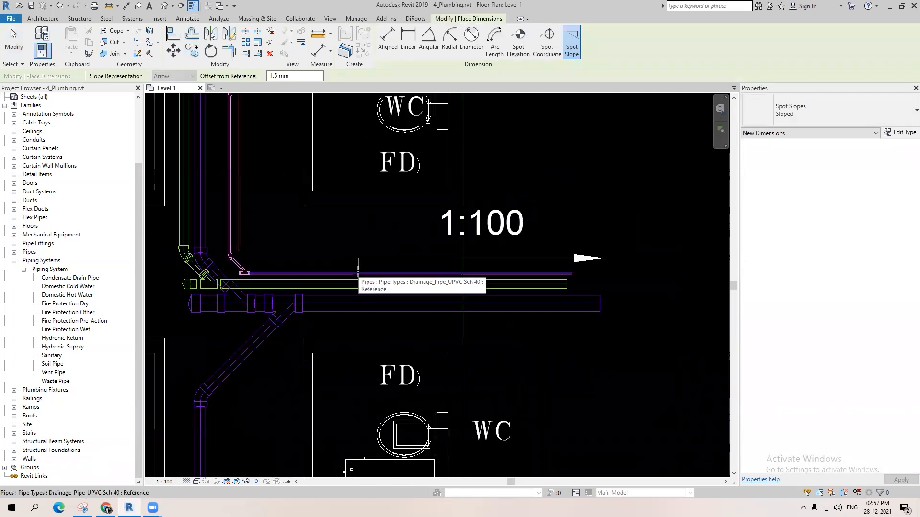
left_click(358, 272)
left_click(628, 254)
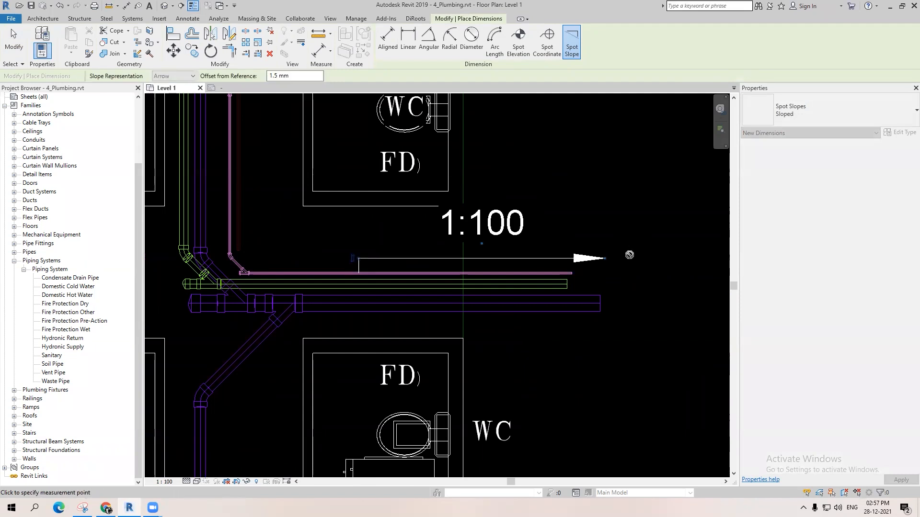
key("Escape")
scroll(567, 261, "down", 4)
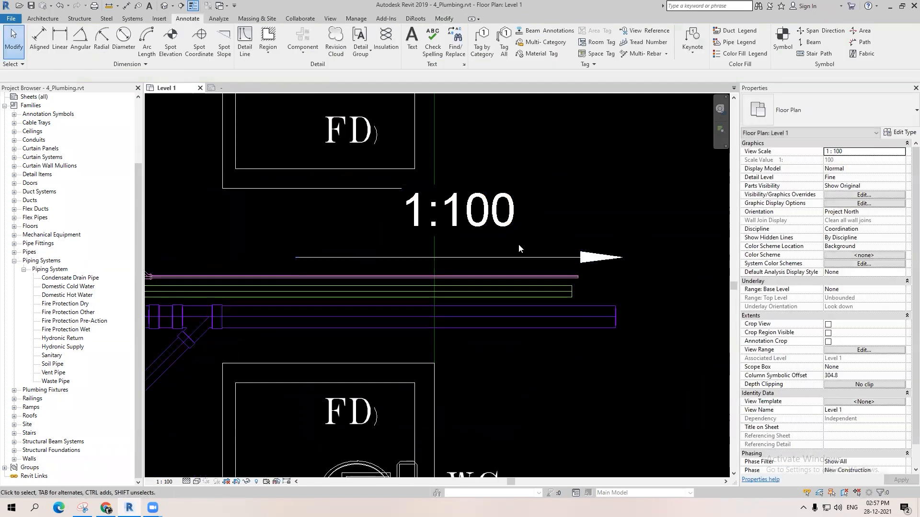
Step: Set the leader arrowhead of the Sloped spot slope type to None
left_click(575, 261)
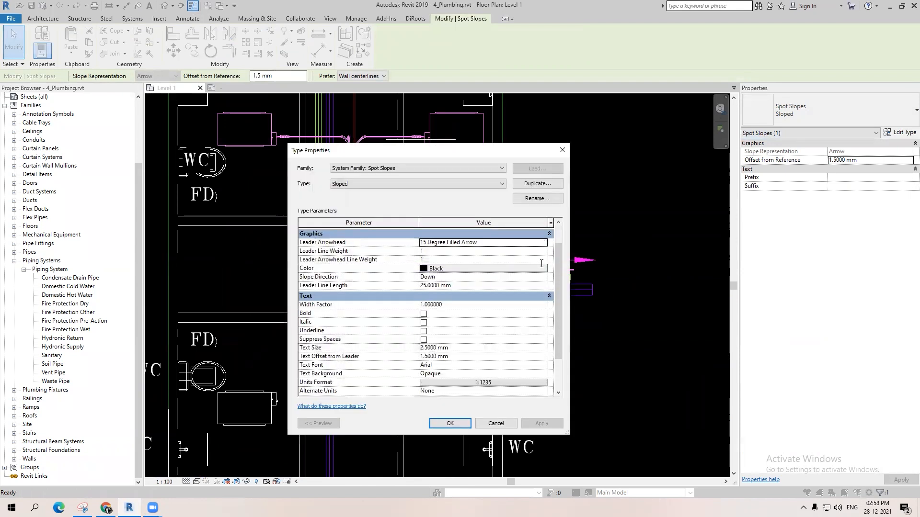
left_click(543, 262)
left_click(536, 263)
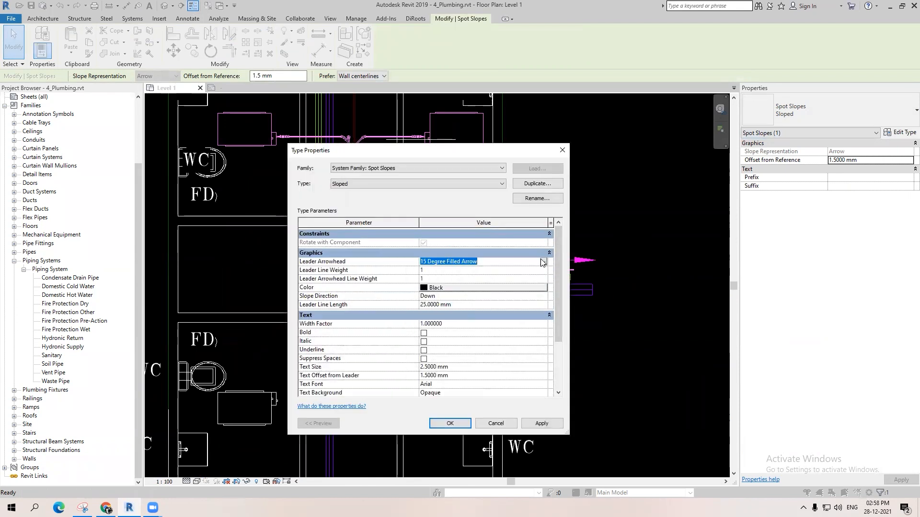
left_click(543, 262)
left_click(426, 270)
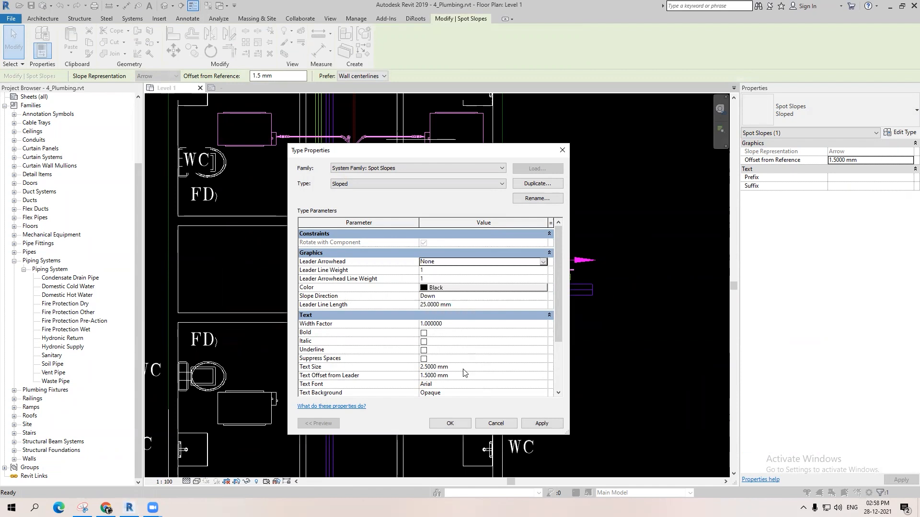
left_click(450, 424)
scroll(423, 334, "up", 5)
key("Escape")
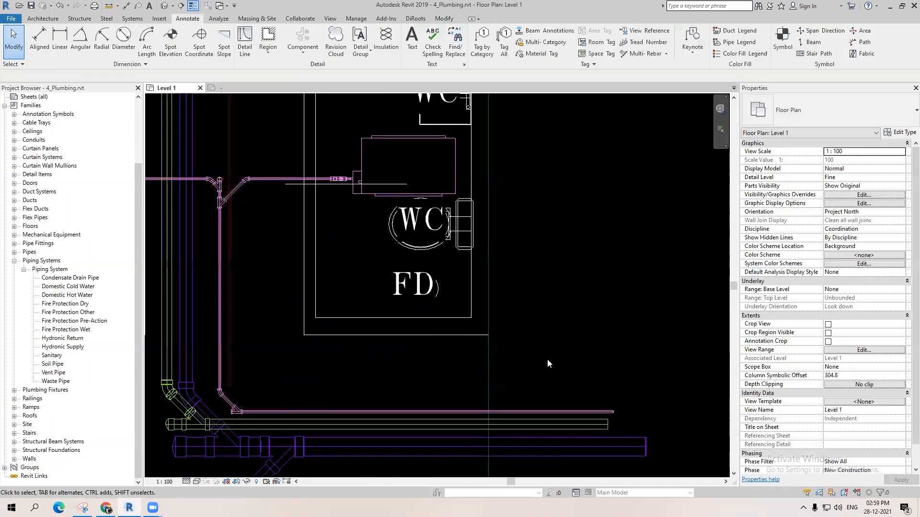
Step: Start a new family and browse the English family template folder for a suitable template
scroll(416, 361, "down", 3)
scroll(329, 388, "up", 3)
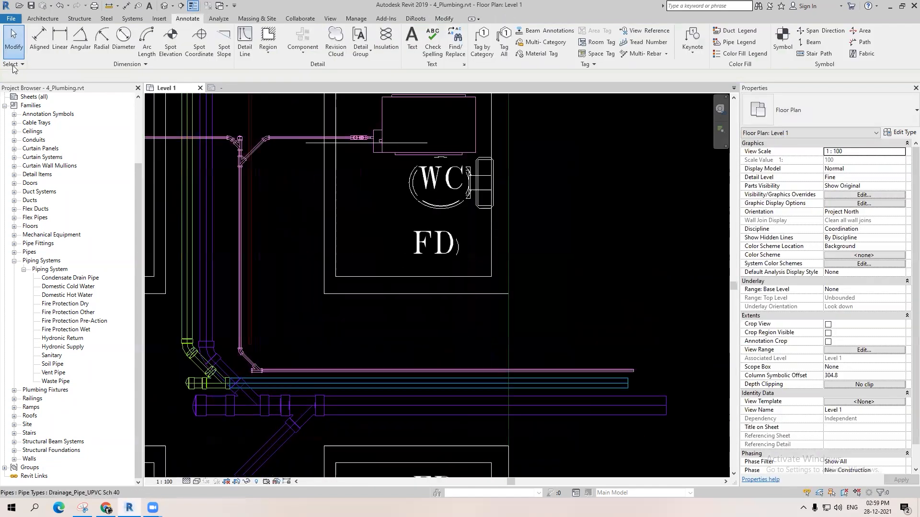
scroll(315, 331, "down", 3)
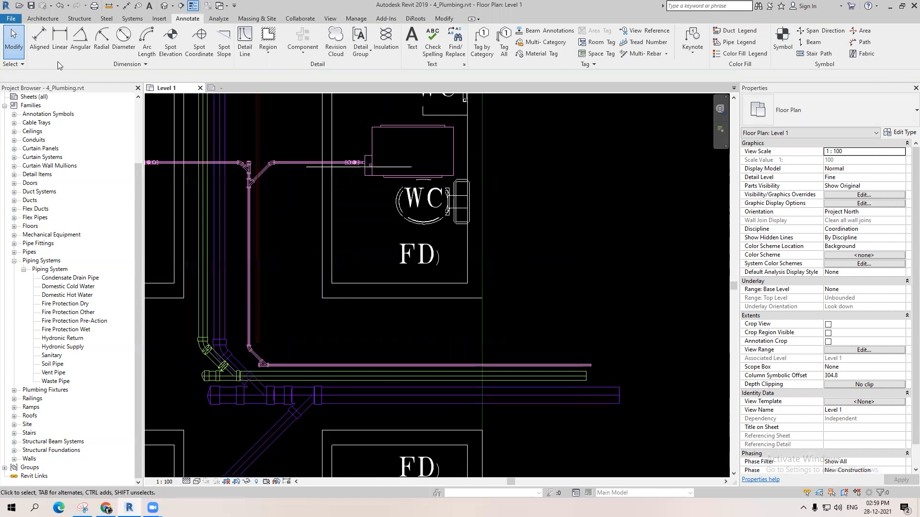
left_click(11, 18)
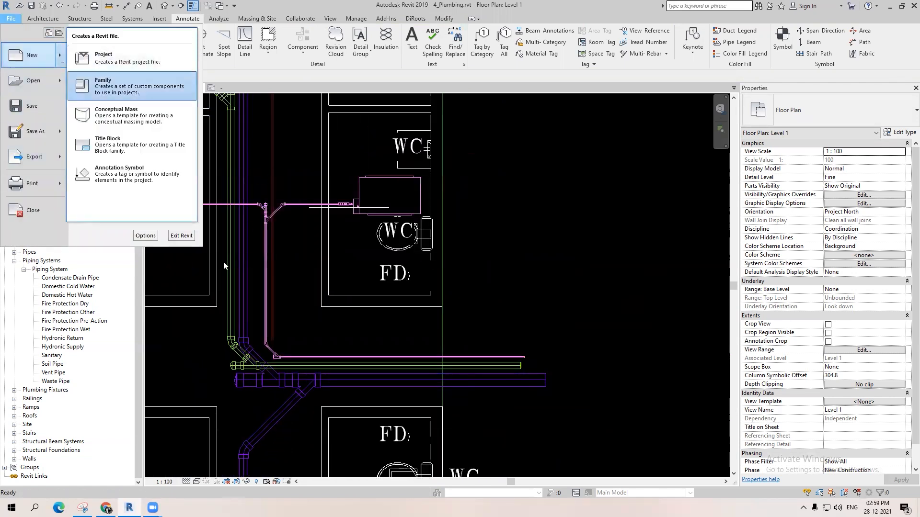
left_click(105, 159)
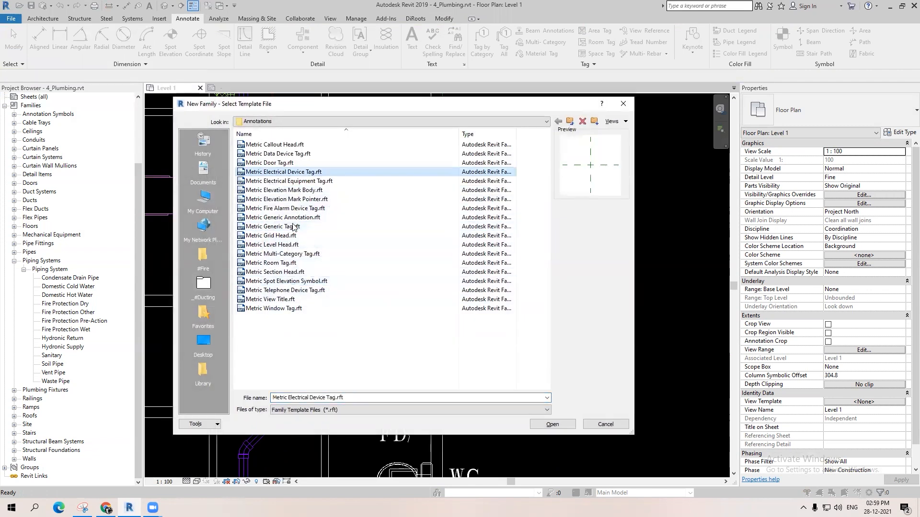
left_click(570, 122)
left_click(316, 335)
scroll(306, 316, "down", 4)
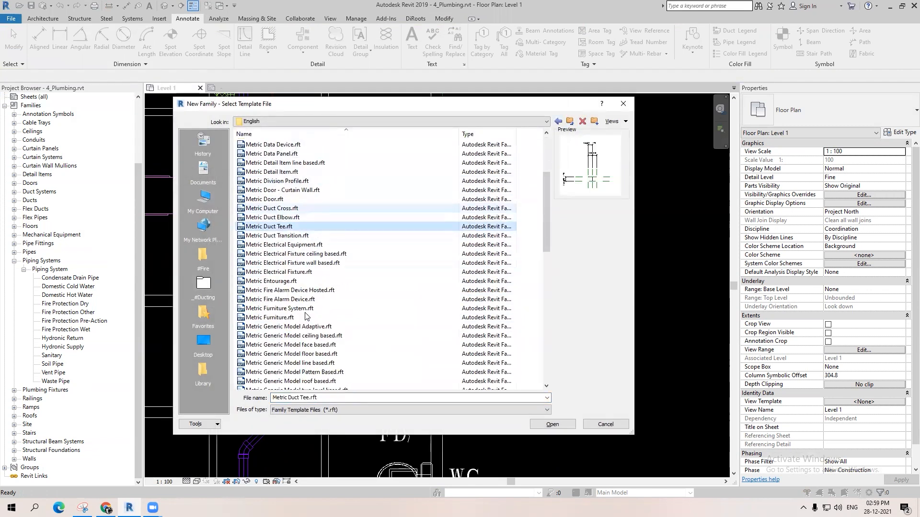
Step: Create the new family from the Metric Detail Item.rft template
left_click(354, 353)
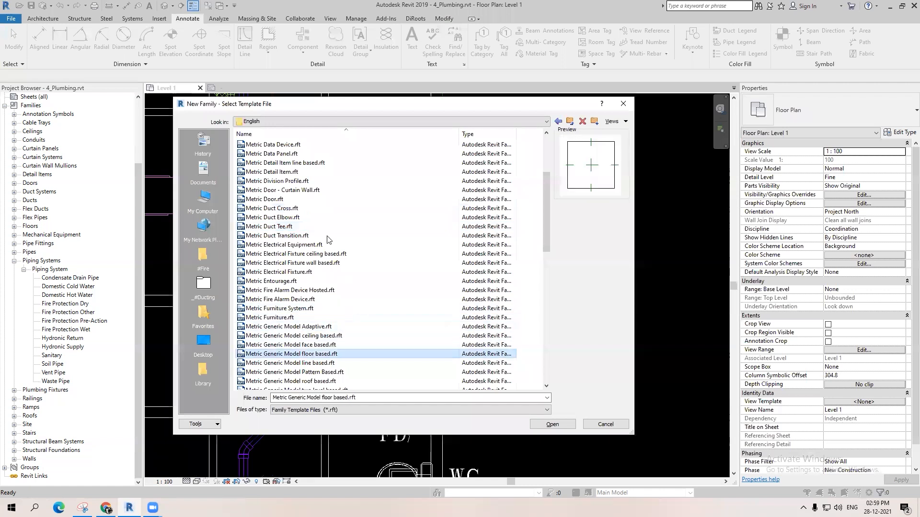
scroll(300, 335, "down", 3)
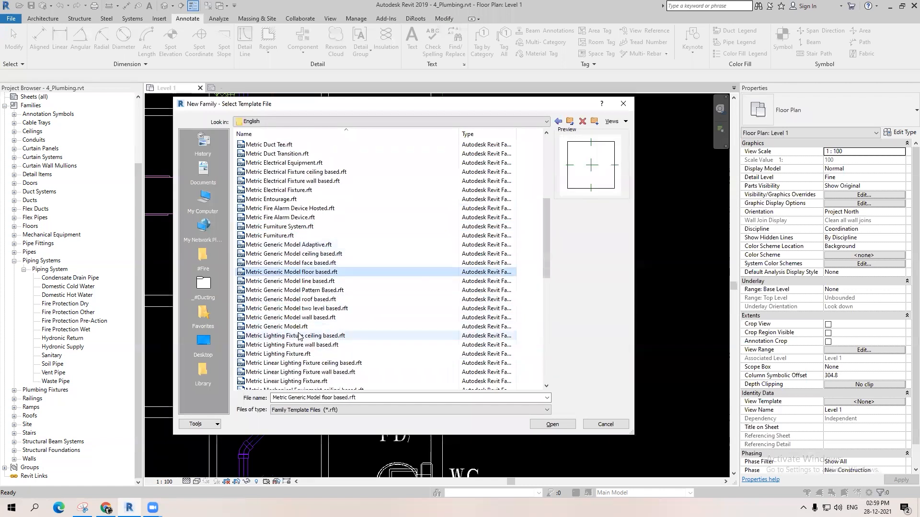
scroll(301, 326, "up", 3)
left_click(300, 335)
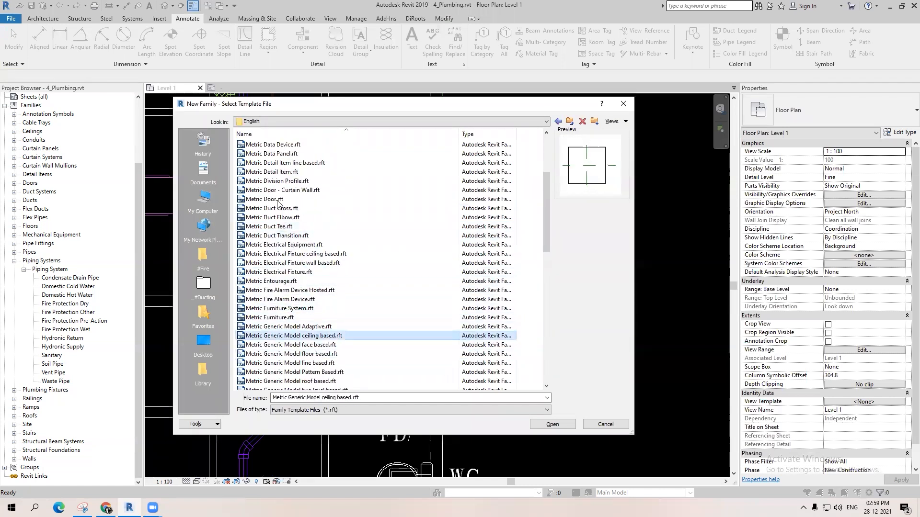
scroll(448, 359, "down", 4)
scroll(448, 355, "up", 5)
double_click(301, 199)
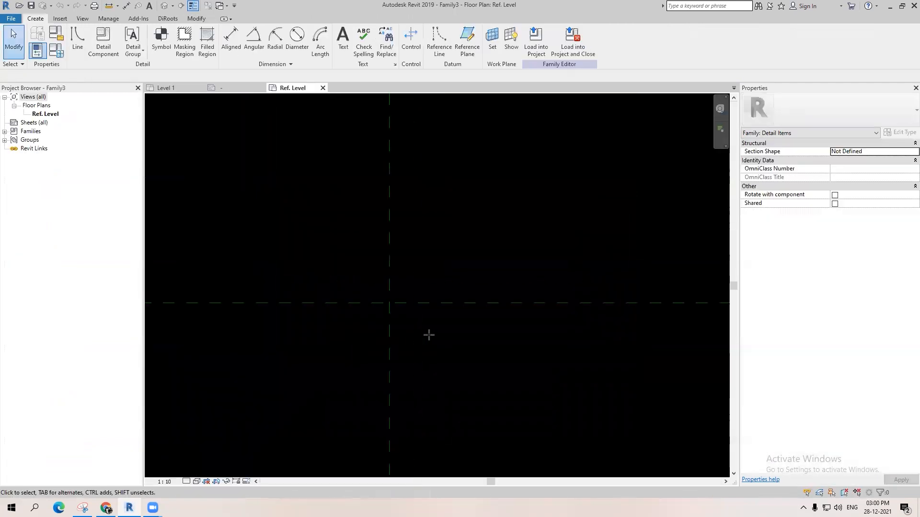
Step: Draw a closed half-arrow outline with lines from the reference plane intersection, with a thin shaft about 88 mm long and a triangular head
left_click(343, 336)
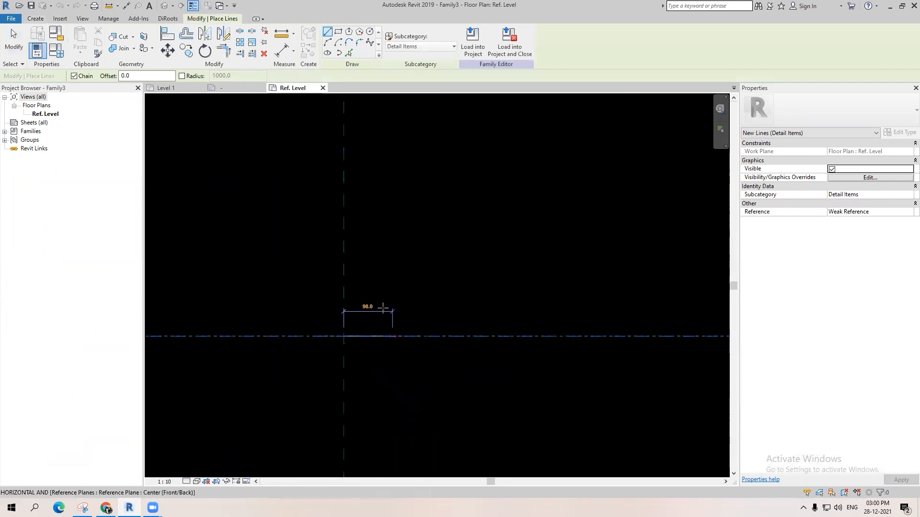
left_click(433, 336)
scroll(405, 328, "up", 3)
left_click(382, 308)
left_click(382, 337)
left_click(299, 337)
left_click(299, 342)
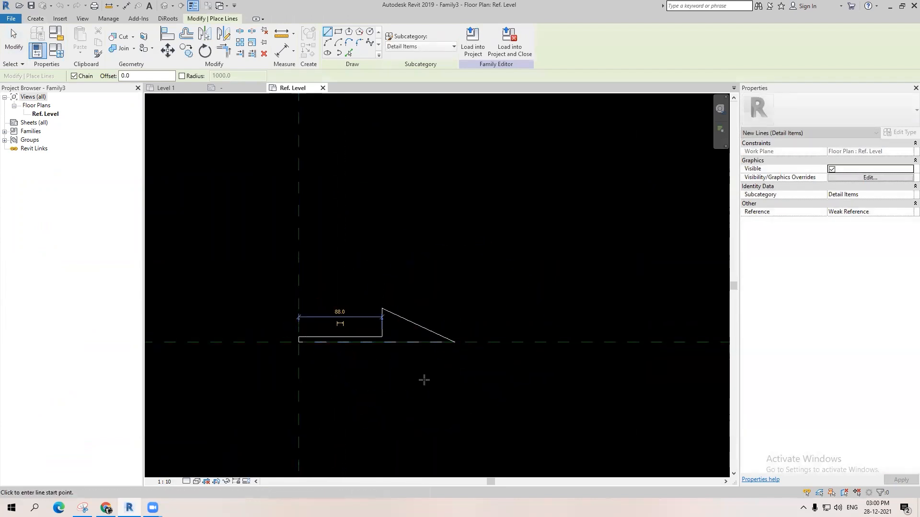
key("Escape")
key("Escape")
Step: Load the outlined half-arrow family into the 4_Plumbing.rvt project and inspect it without placing an instance
scroll(395, 335, "up", 3)
scroll(431, 316, "down", 5)
left_click(334, 44)
left_click(434, 324)
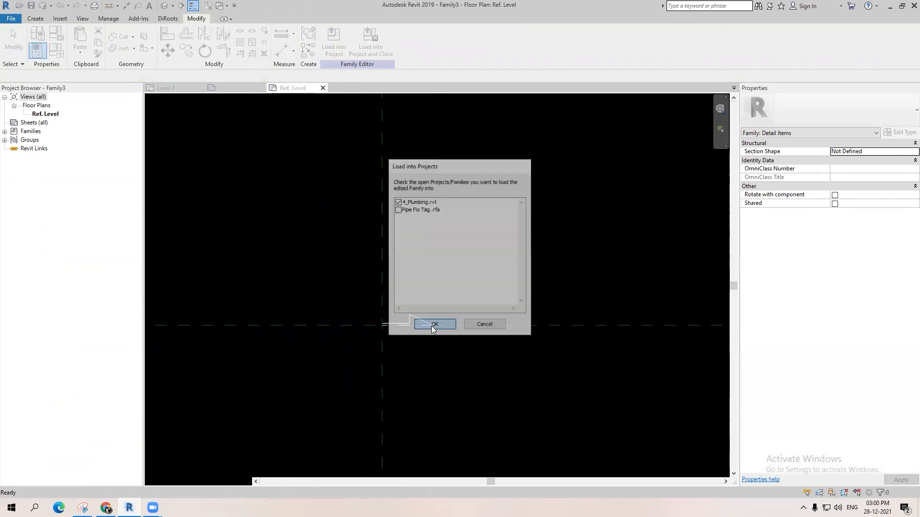
scroll(295, 408, "up", 4)
scroll(295, 408, "down", 4)
key("Escape")
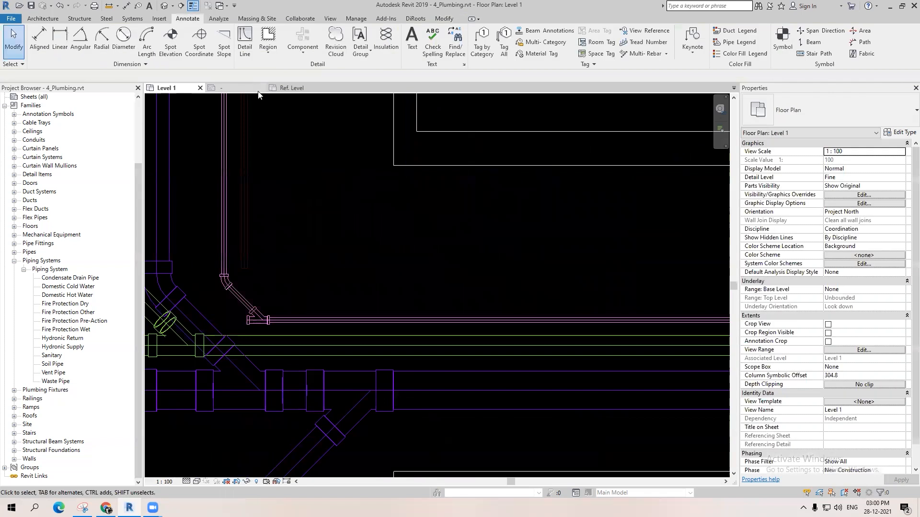
Step: Reopen the arrow family's reference level view and trace a filled region boundary by picking the half-arrow's outline lines
left_click(249, 88)
left_click(294, 88)
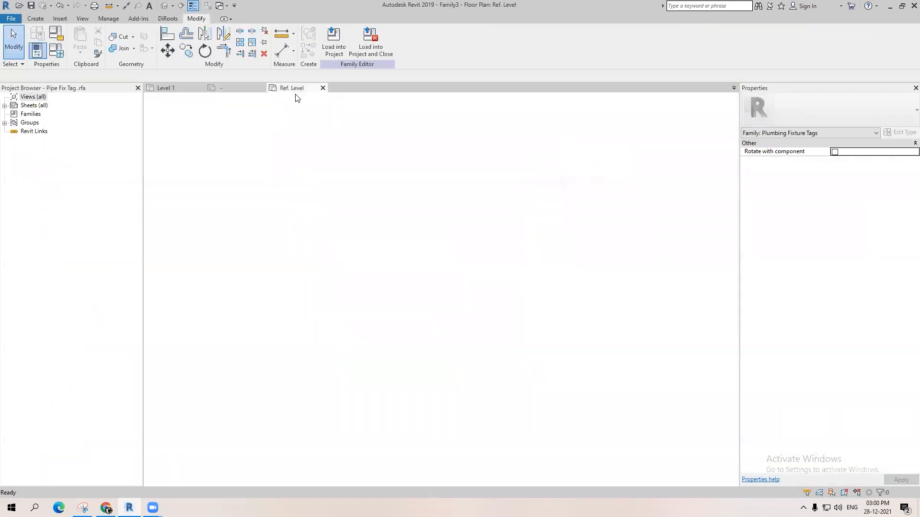
left_click(41, 19)
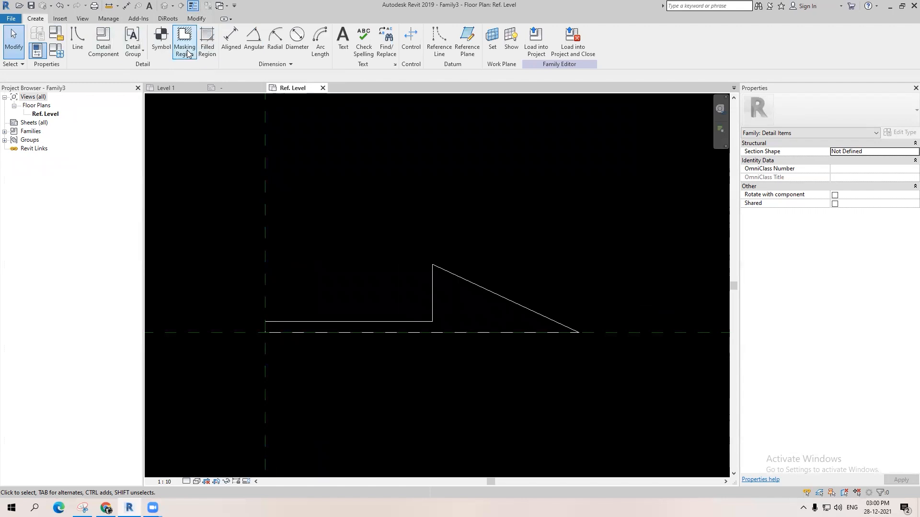
left_click(207, 43)
left_click(369, 52)
left_click(470, 332)
scroll(268, 329, "up", 5)
left_click(263, 326)
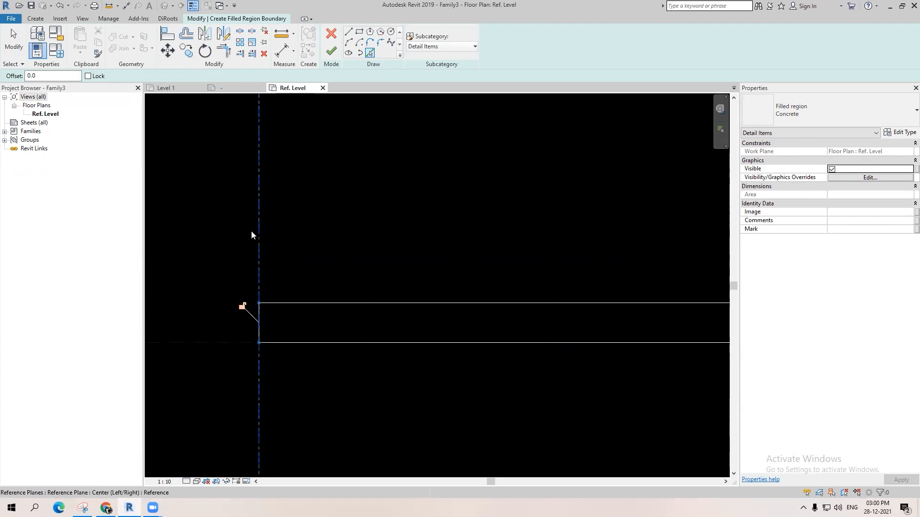
scroll(251, 235, "down", 5)
Step: Set the filled region type to Solid Fill - Black and finish the half-arrow's region
left_click(846, 111)
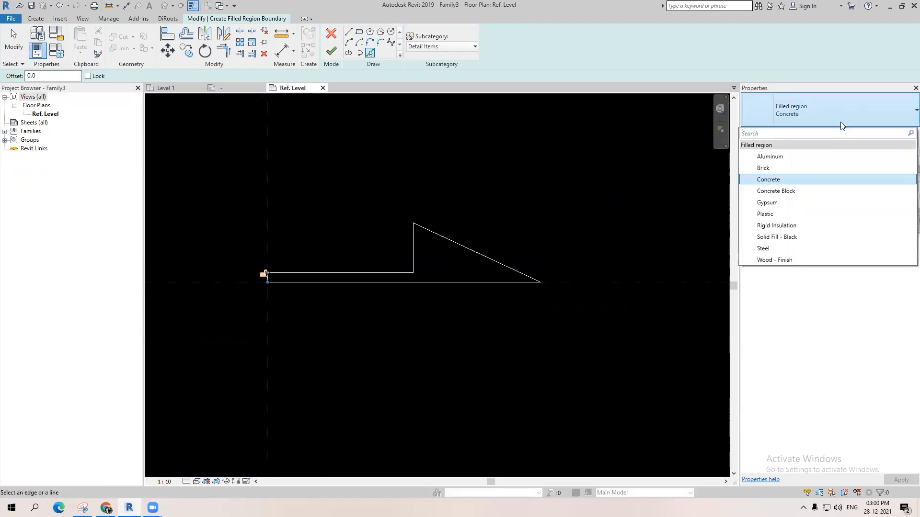
left_click(792, 237)
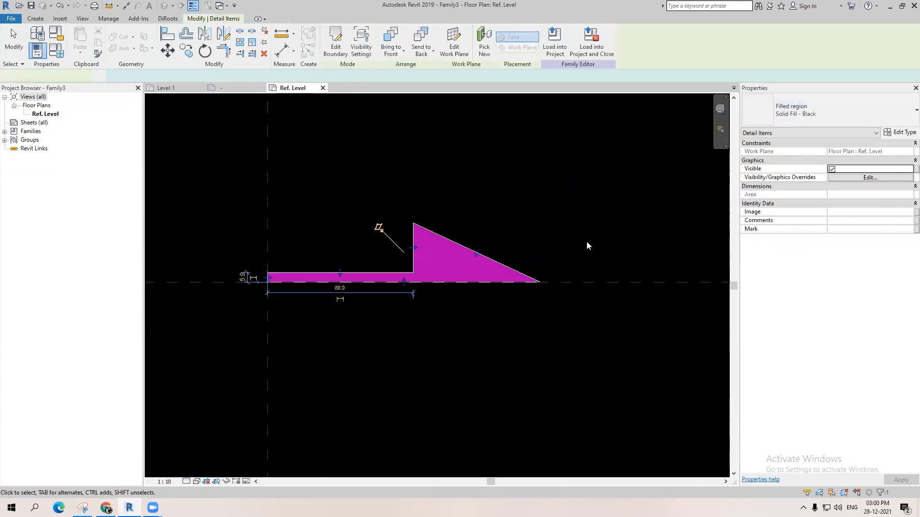
left_click(586, 243)
Step: Load the filled arrow family into the project, overwriting the existing version and its parameter values
scroll(580, 301, "down", 3)
scroll(581, 300, "up", 2)
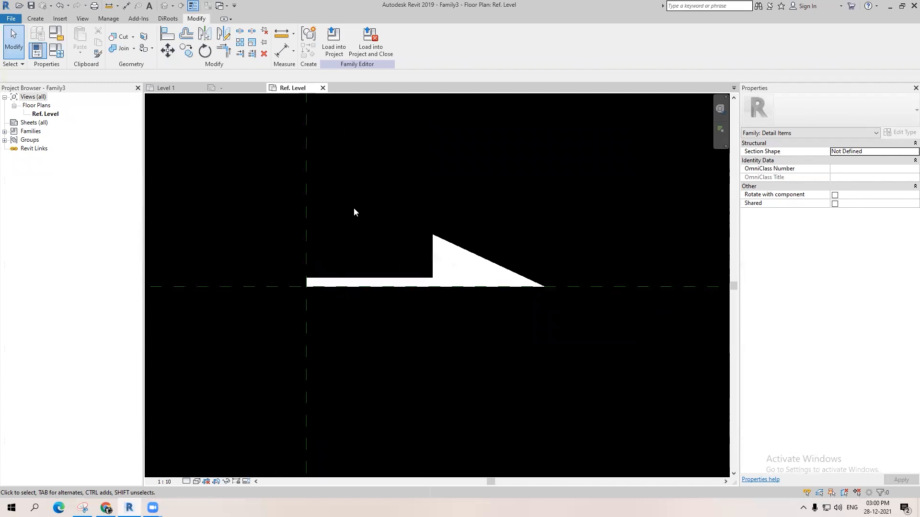
left_click(330, 54)
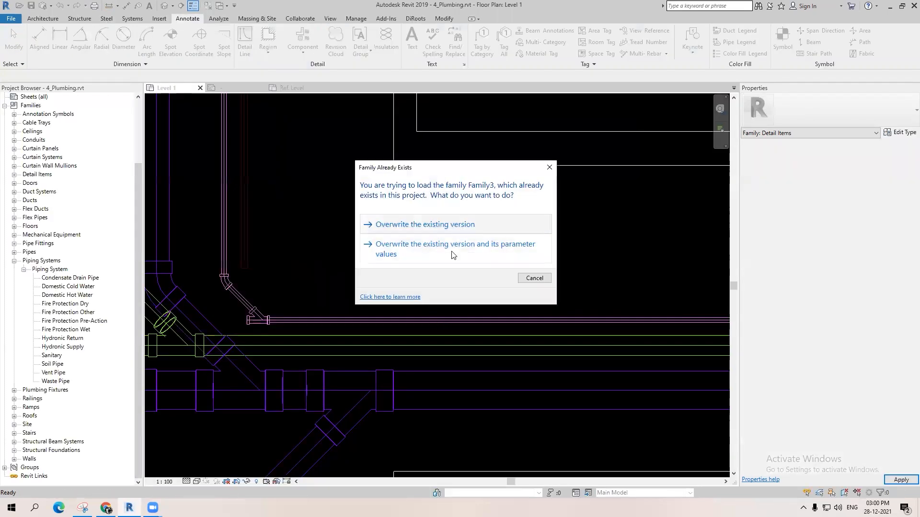
left_click(452, 250)
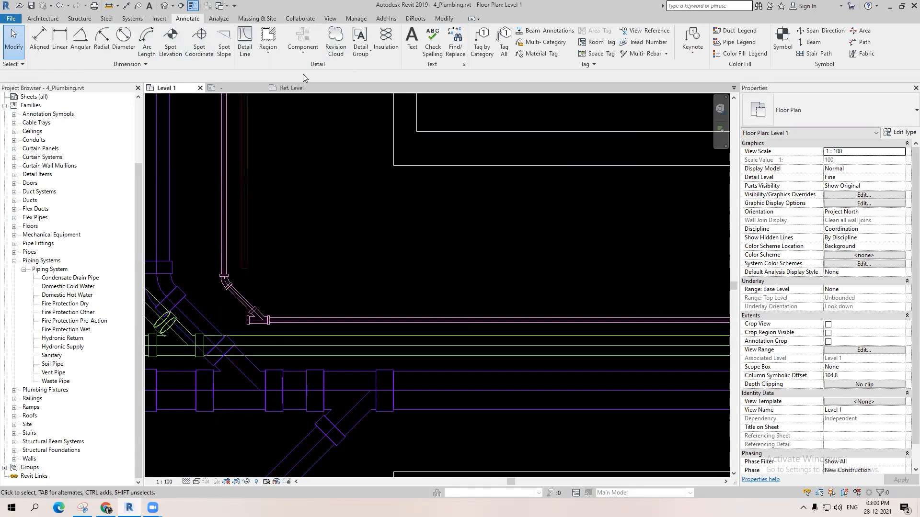
Step: Place the Family3 arrow as a detail component just above the pink horizontal pipe, rotated to point right along it
left_click(305, 57)
left_click(320, 70)
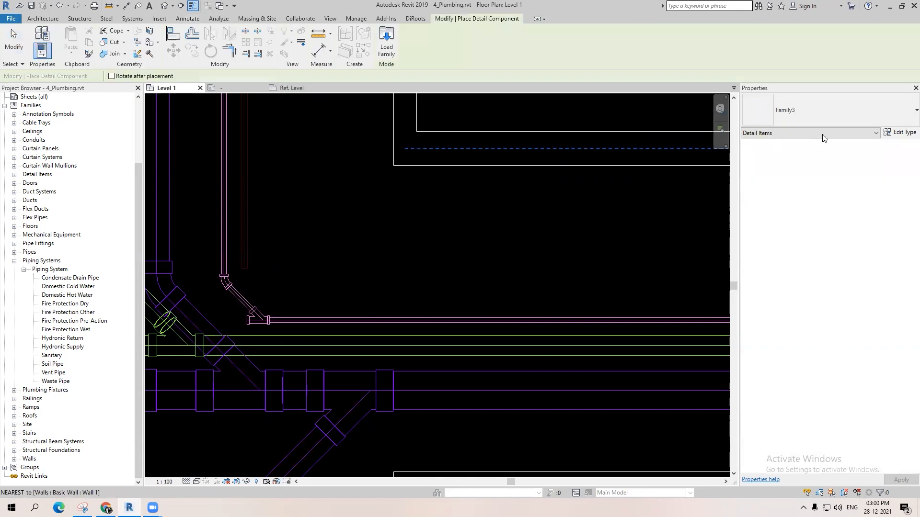
key("space")
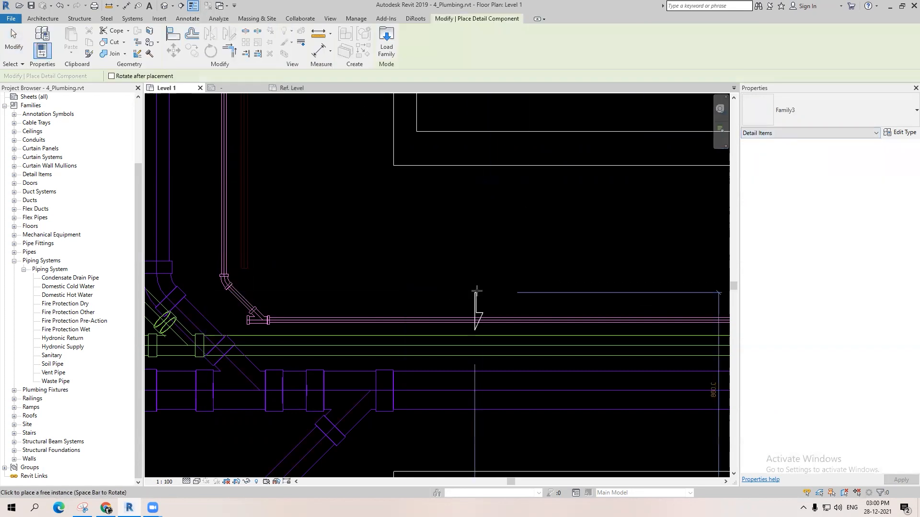
key("space")
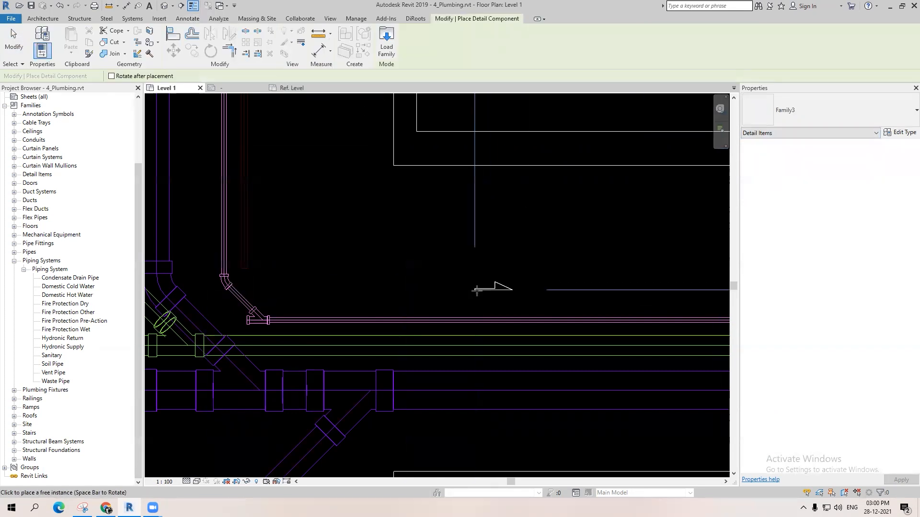
key("space")
key("space")
scroll(482, 298, "up", 2)
scroll(394, 308, "down", 2)
scroll(509, 325, "up", 2)
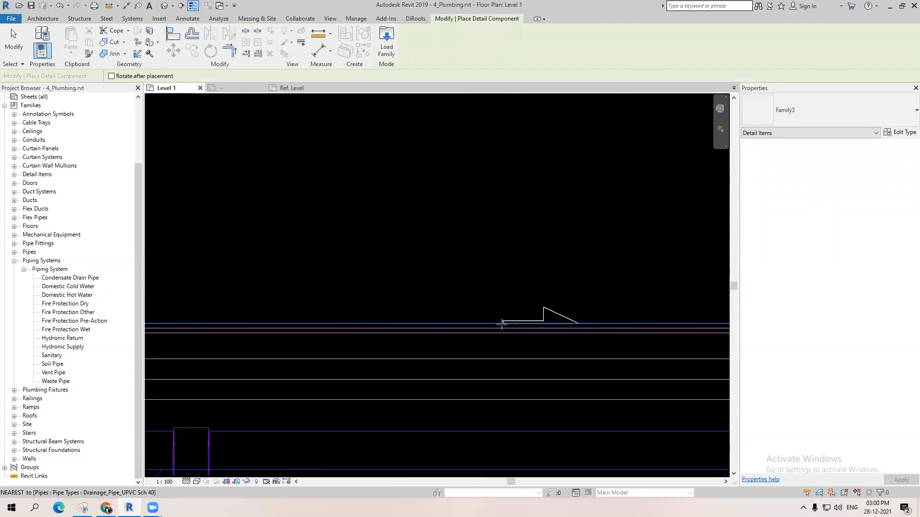
left_click(509, 308)
scroll(549, 318, "down", 3)
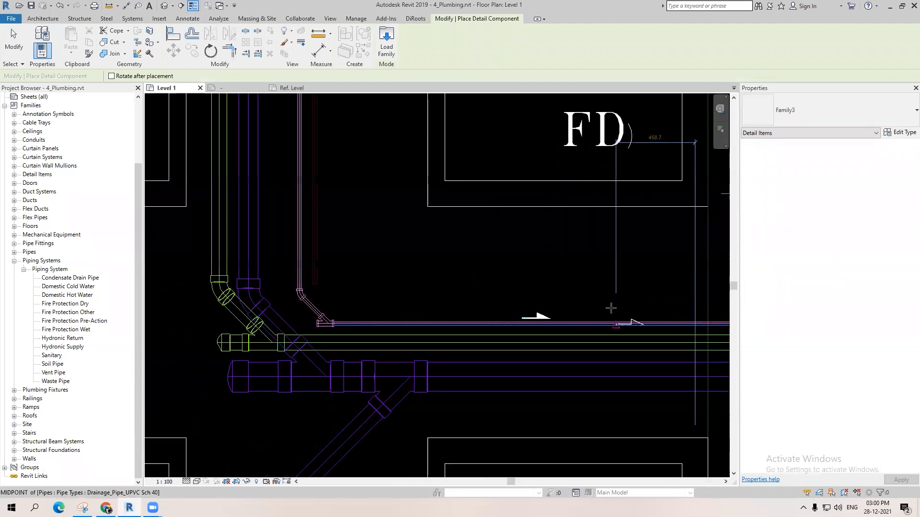
middle_click_drag(611, 308, 610, 449)
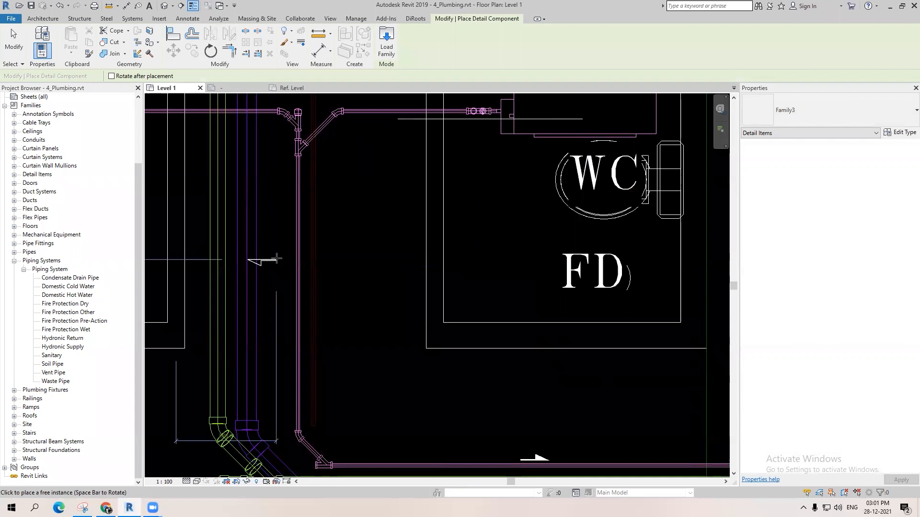
Step: Place two Family3 arrows pointing down, one beside the vertical green pipe and one beside the vertical purple pipe
scroll(302, 249, "up", 3)
scroll(300, 246, "down", 5)
middle_click_drag(343, 267, 443, 397)
scroll(410, 282, "up", 4)
middle_click_drag(401, 216, 465, 352)
scroll(462, 353, "up", 5)
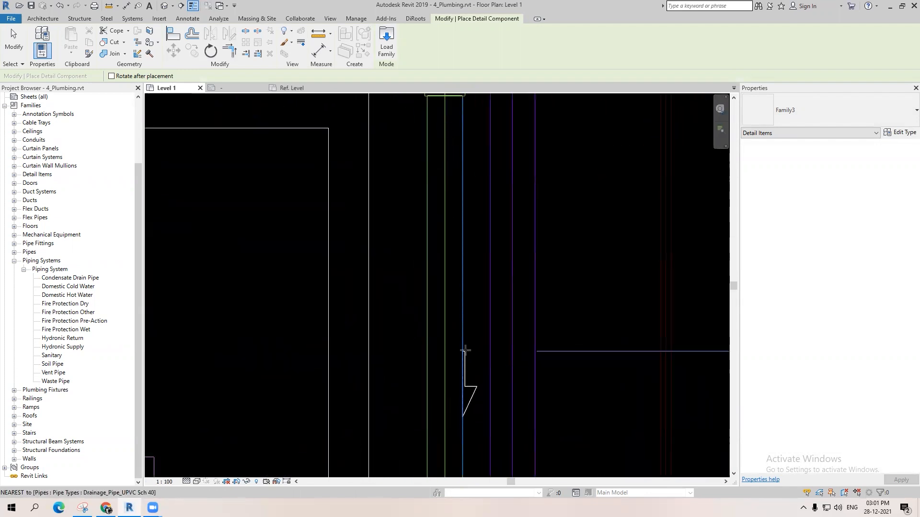
left_click(476, 350)
scroll(549, 349, "down", 1)
scroll(548, 348, "down", 1)
left_click(549, 345)
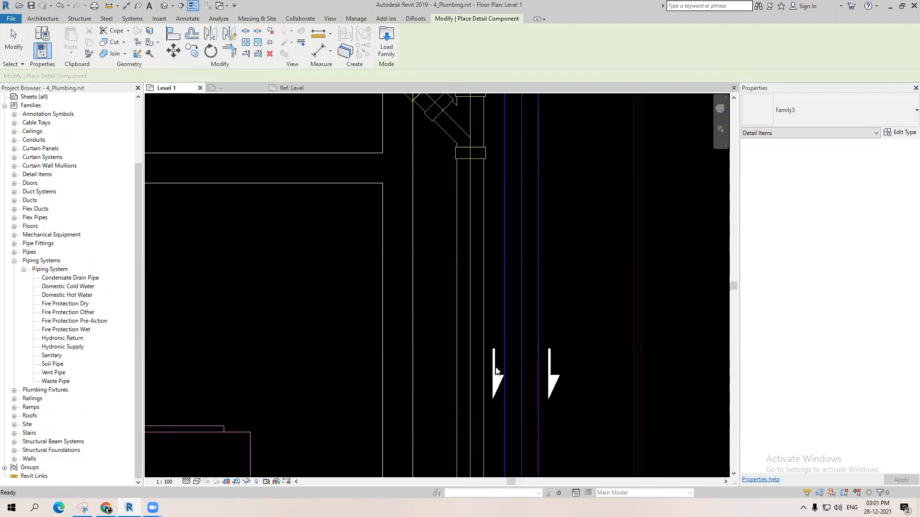
key("Escape")
key("Escape")
Step: Move the two downward arrows onto the centerlines of the vertical green and purple pipes
scroll(488, 354, "up", 2)
left_click_drag(484, 356, 446, 354)
left_click(590, 357)
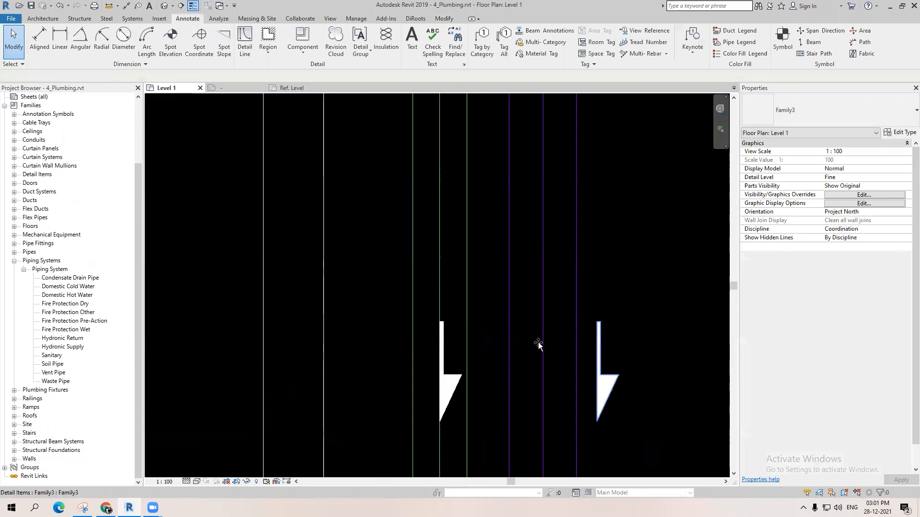
left_click_drag(597, 345, 440, 332)
key("Escape")
scroll(439, 336, "down", 5)
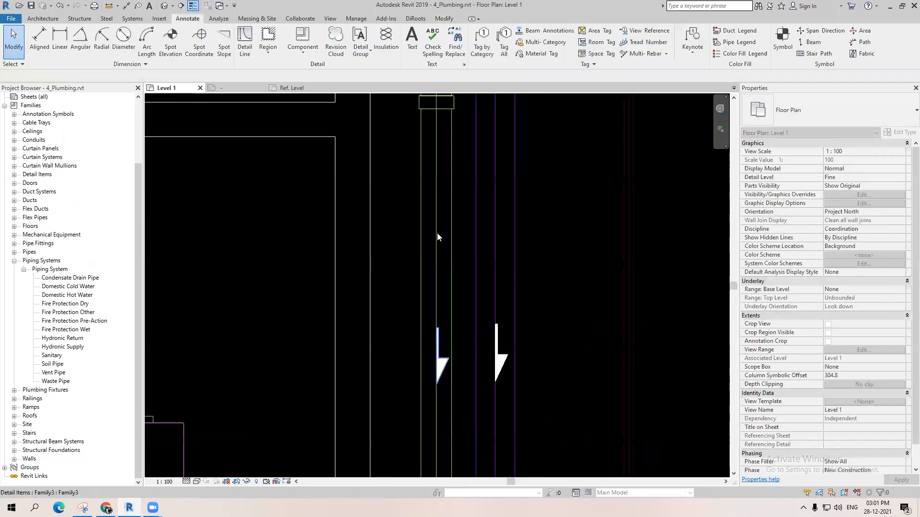
scroll(488, 250, "down", 3)
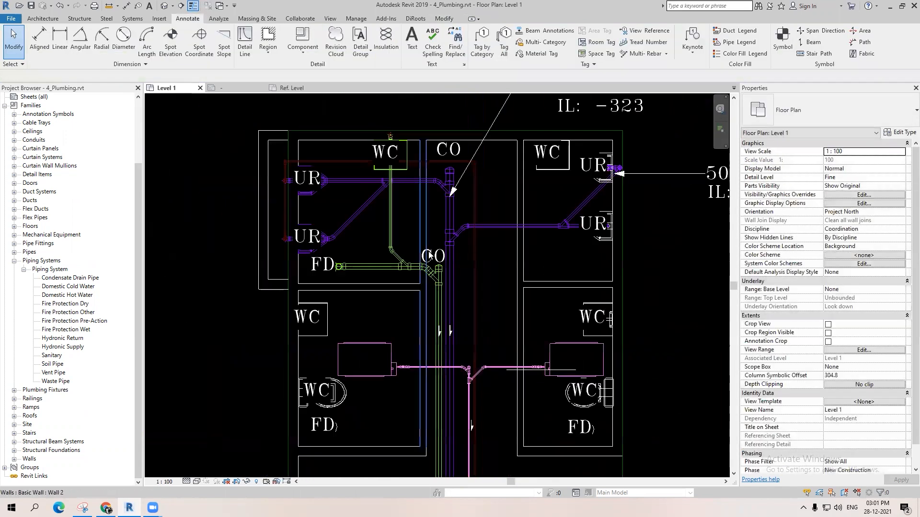
Step: Hide the Center Line subcategory of Pipes in the Level 1 view's visibility/graphic overrides
scroll(426, 257, "up", 6)
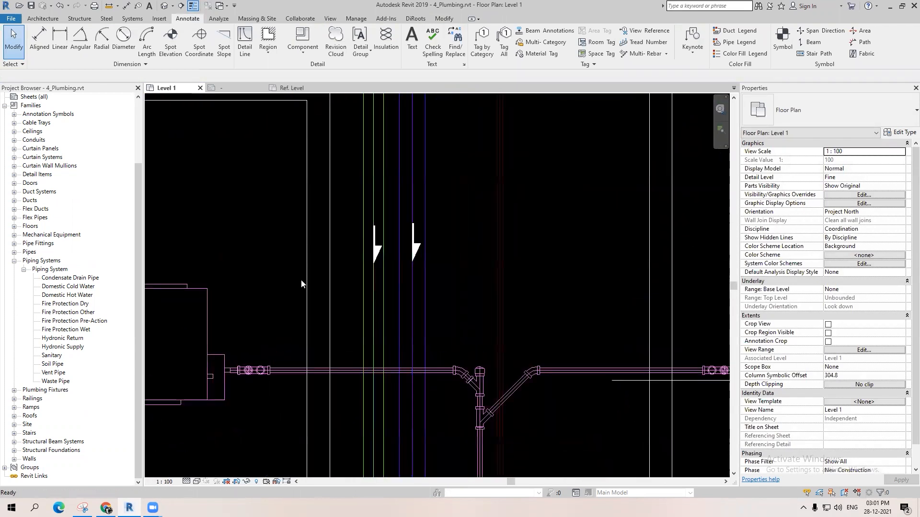
key("v")
key("g")
left_click(286, 322)
scroll(280, 320, "down", 2)
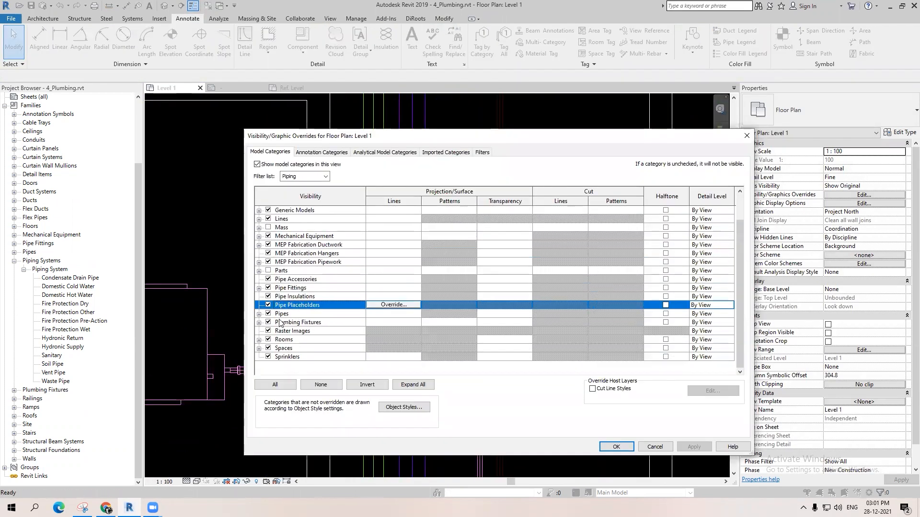
left_click(259, 323)
scroll(350, 332, "down", 2)
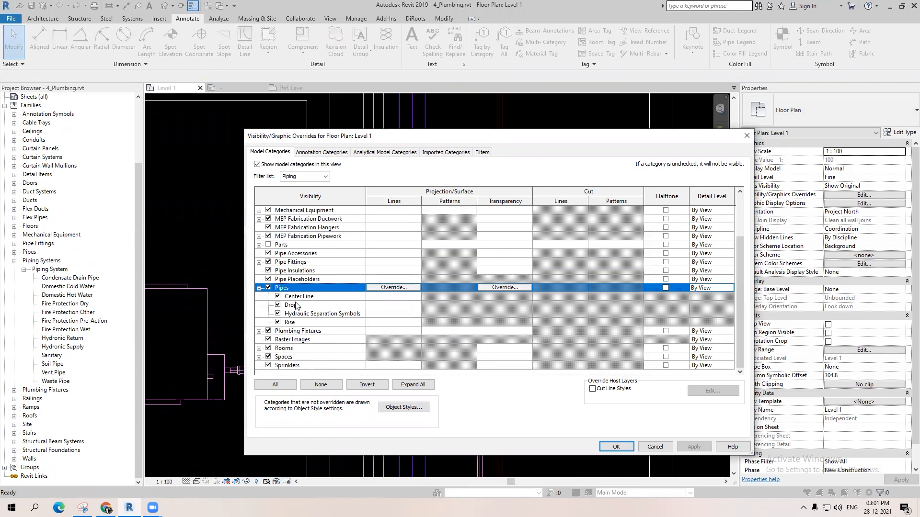
left_click(300, 297)
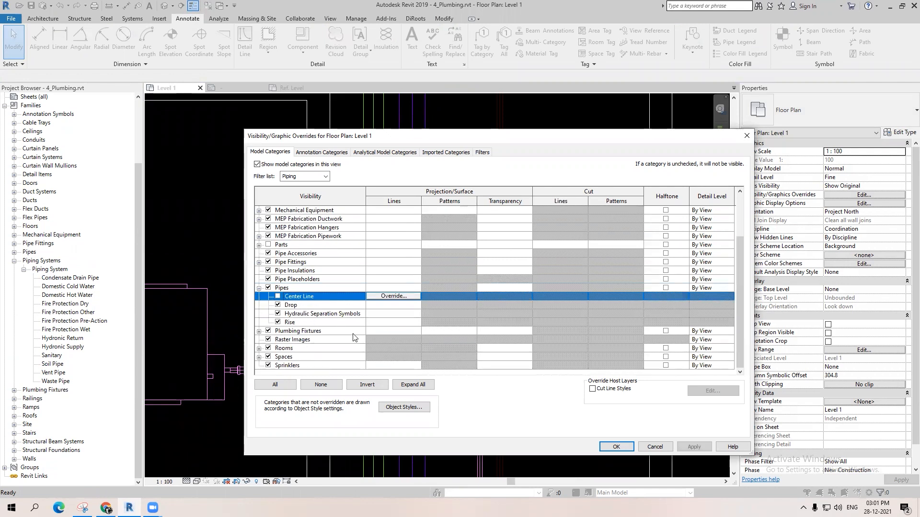
left_click(694, 446)
left_click(616, 446)
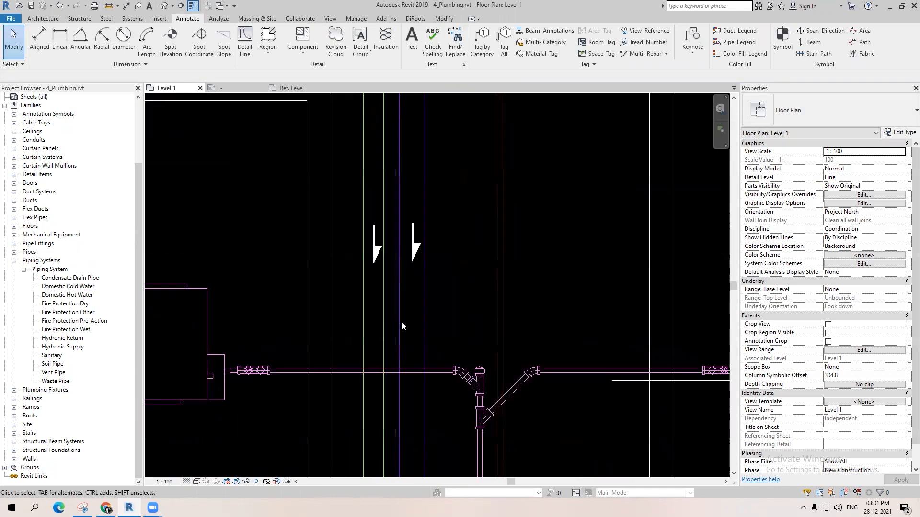
Step: Move the right-pointing arrow from above the pink horizontal pipe onto the centerline of the green pipe below
scroll(399, 171, "down", 2)
scroll(488, 214, "up", 6)
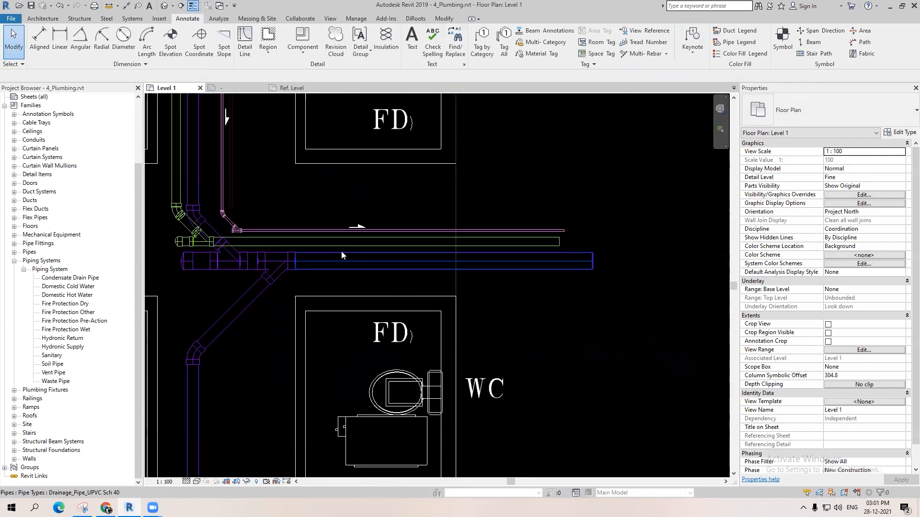
scroll(458, 228, "down", 2)
scroll(458, 228, "up", 2)
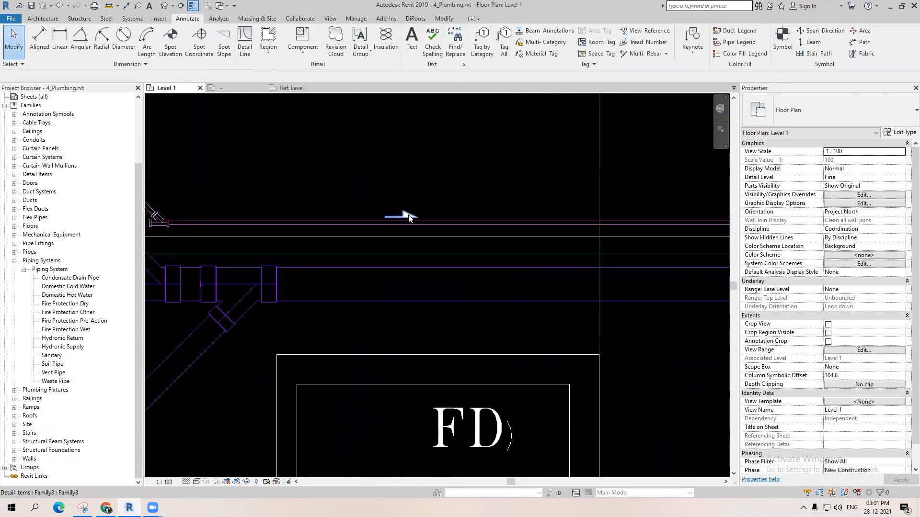
scroll(407, 218, "up", 1)
left_click(404, 213)
left_click_drag(403, 213, 399, 261)
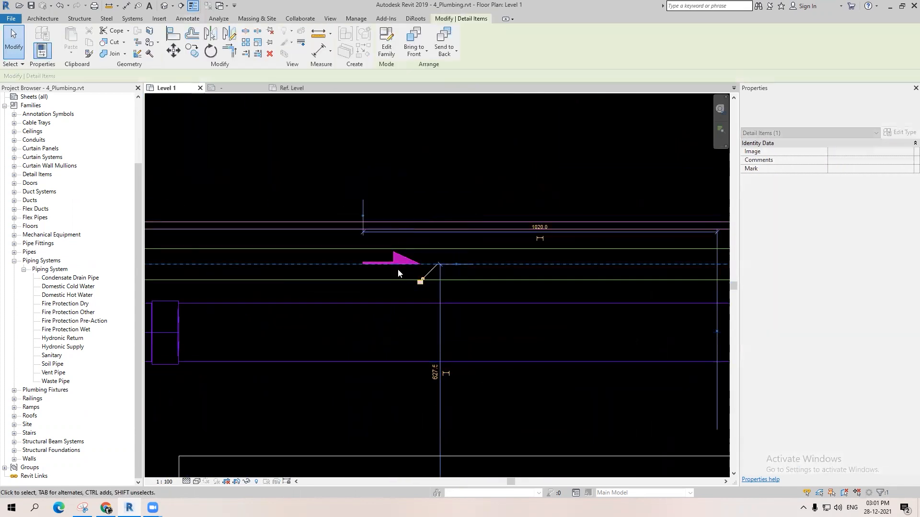
left_click(398, 274)
scroll(411, 250, "up", 2)
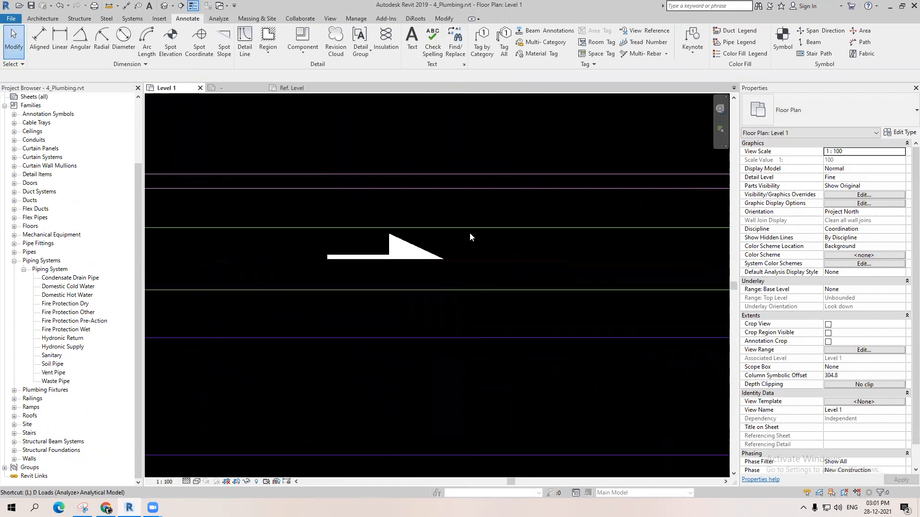
Step: Try to nudge the arrow inside the green horizontal pipe and close the arrow family's Ref. Level view
scroll(402, 247, "down", 2)
scroll(401, 247, "up", 2)
left_click(402, 247)
left_click(407, 244, "ctrl")
left_click_drag(408, 244, 409, 254)
key("Escape")
double_click(410, 258)
left_click(322, 88)
left_click(479, 255)
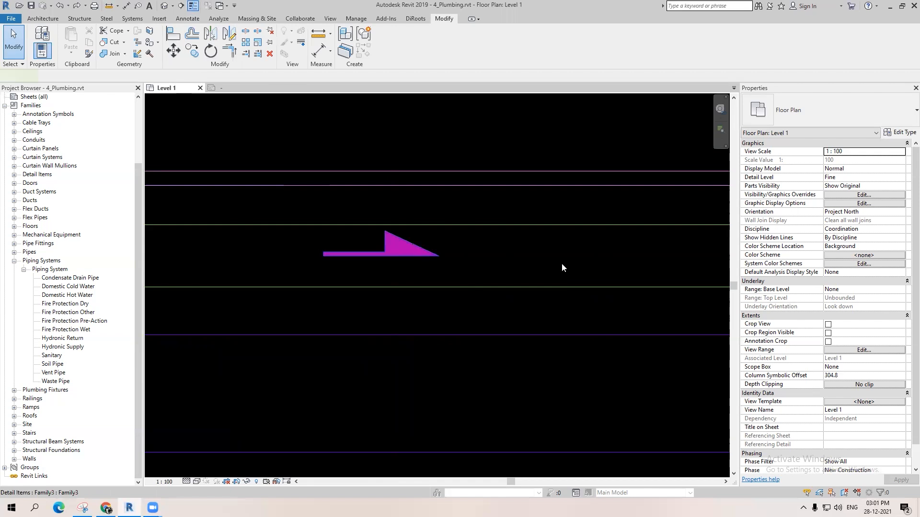
Step: Create a similar right-pointing arrow from the green pipe's arrow and place it inside the horizontal purple pipe
left_click(558, 251)
scroll(470, 305, "down", 5)
scroll(453, 306, "up", 3)
scroll(452, 305, "up", 3)
left_click(429, 297)
key("c")
key("s")
scroll(437, 414, "down", 3)
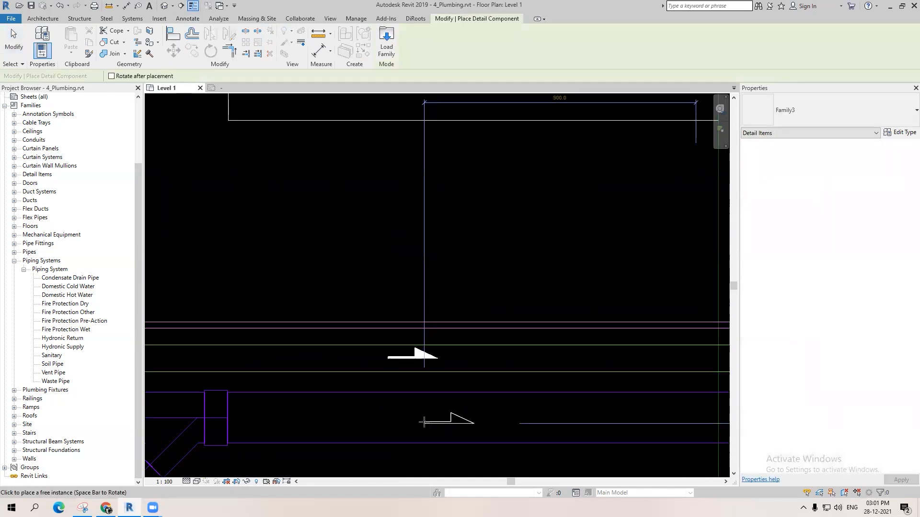
scroll(402, 400, "down", 5)
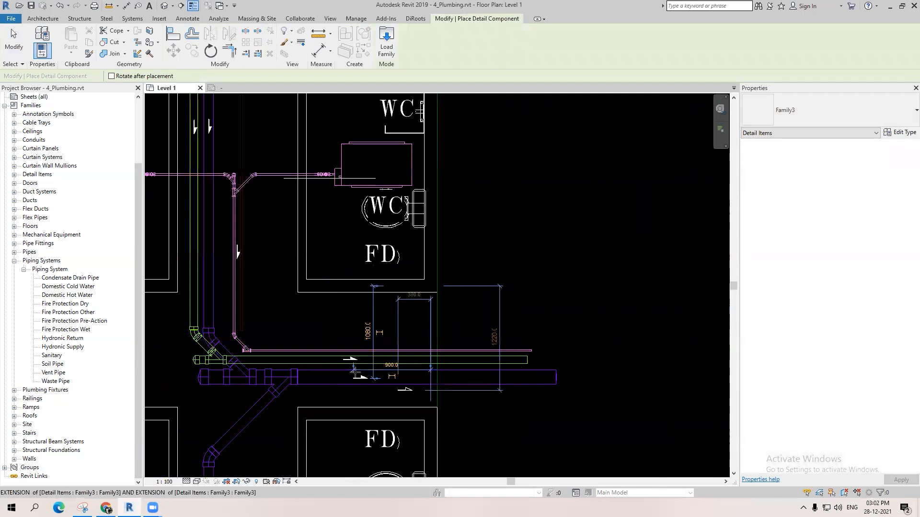
scroll(495, 280, "up", 3)
key("Escape")
Step: Align the new arrow to the centerline of the horizontal purple pipe
key("a")
key("l")
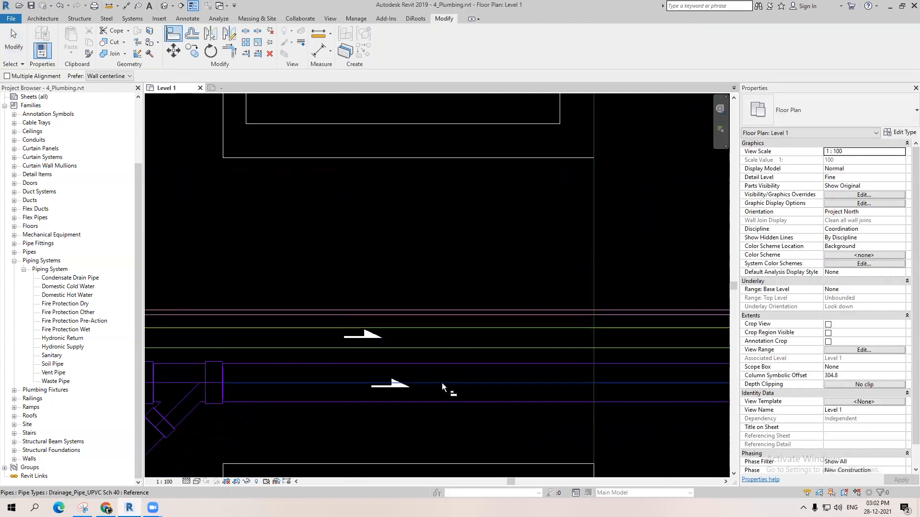
left_click(399, 386)
scroll(512, 340, "down", 4)
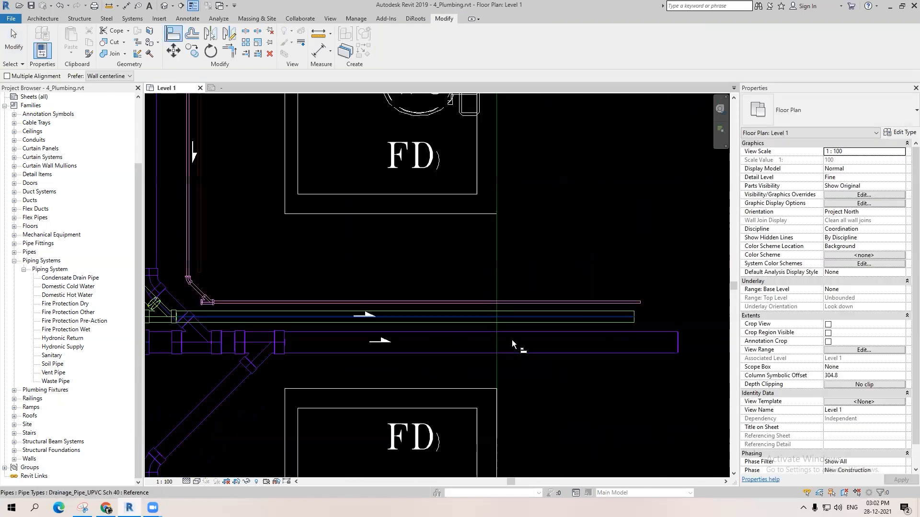
scroll(492, 335, "up", 2)
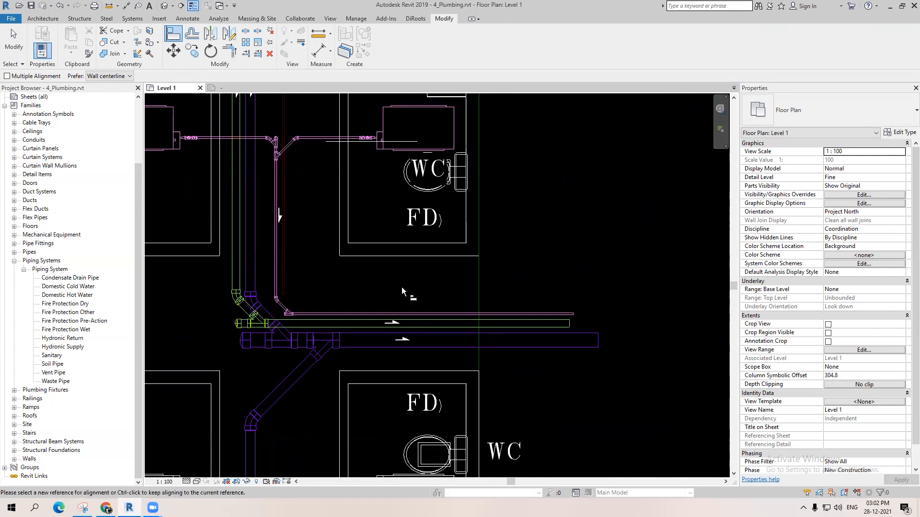
scroll(443, 321, "up", 3)
scroll(239, 237, "down", 4)
scroll(264, 245, "down", 2)
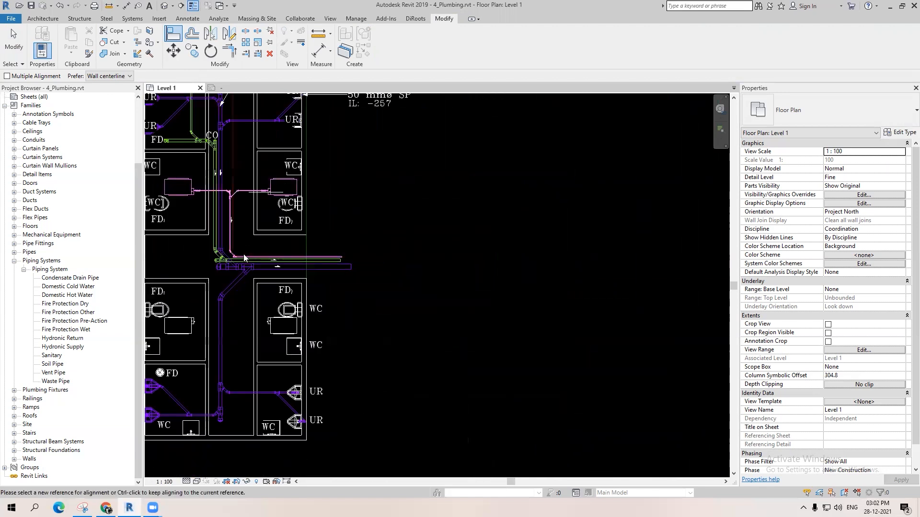
key("Escape")
key("Escape")
Step: Collapse the Piping Systems branch in the project browser
scroll(259, 251, "up", 4)
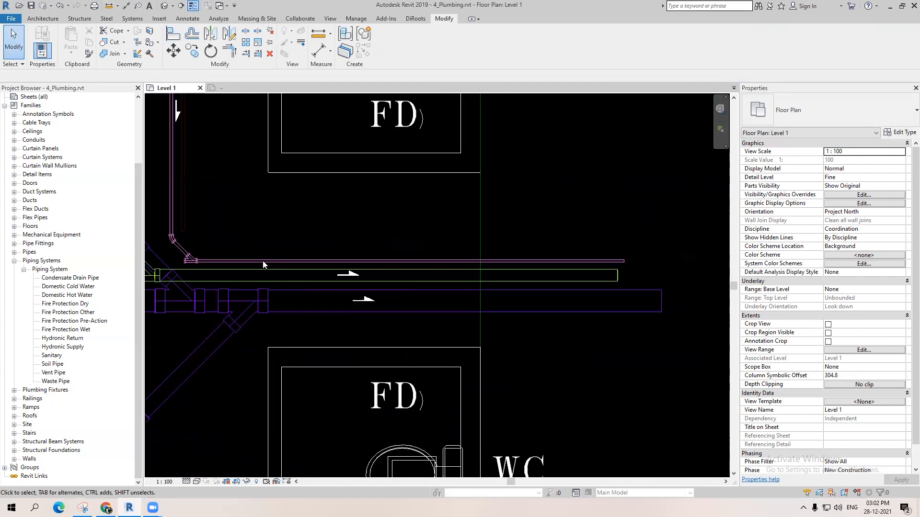
scroll(263, 265, "down", 4)
scroll(435, 332, "up", 1)
middle_click_drag(437, 323, 455, 400)
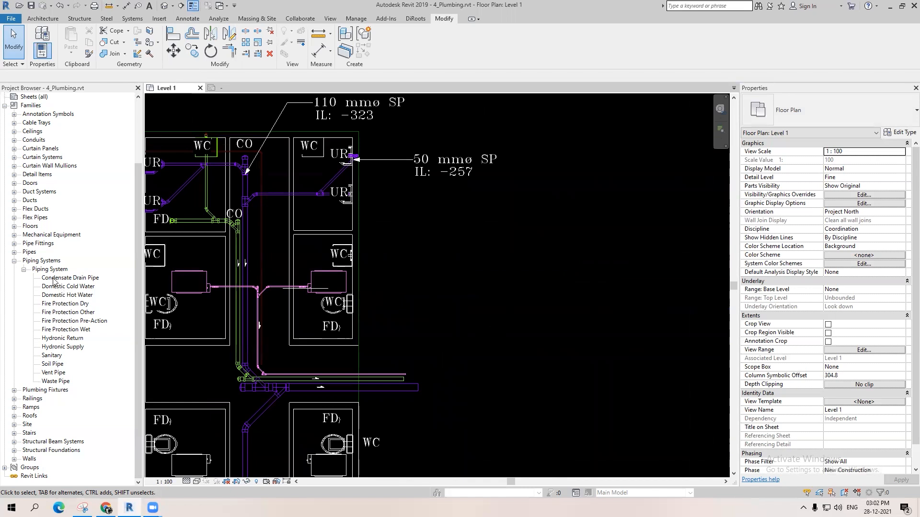
left_click(14, 261)
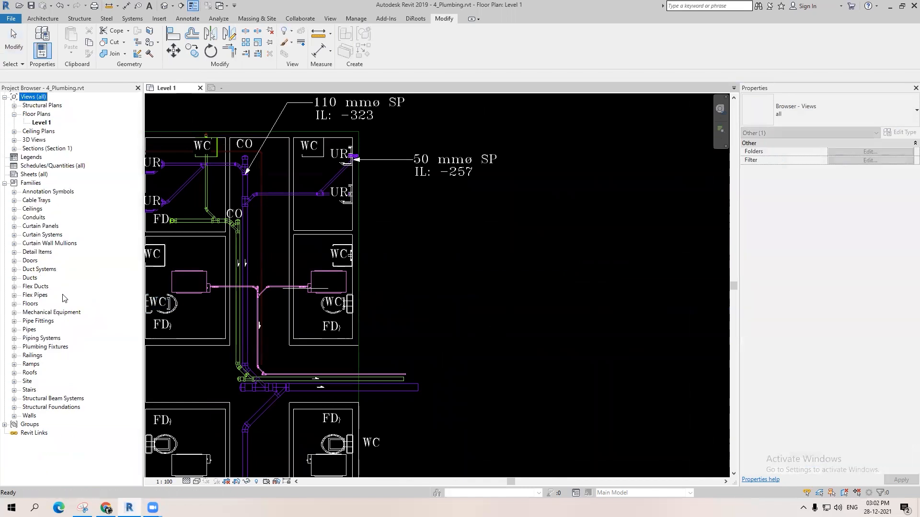
scroll(454, 358, "up", 2)
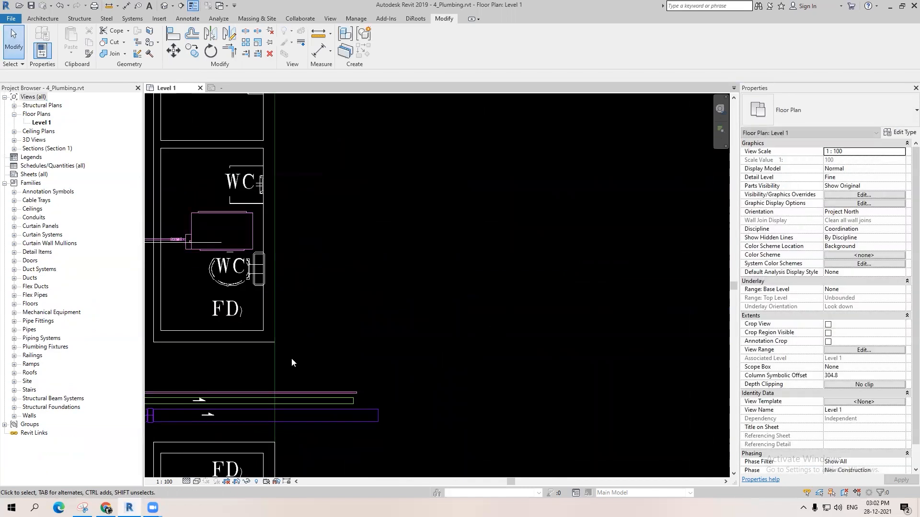
middle_click_drag(292, 360, 657, 386)
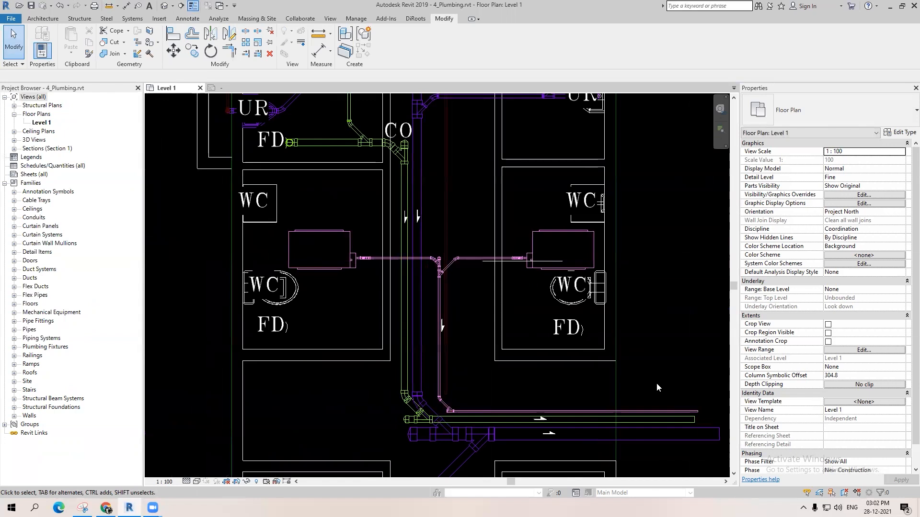
Step: Select the whole pink condensate drain network and add Default pipe insulation with a 25 mm thickness
scroll(657, 384, "up", 2)
key("Tab")
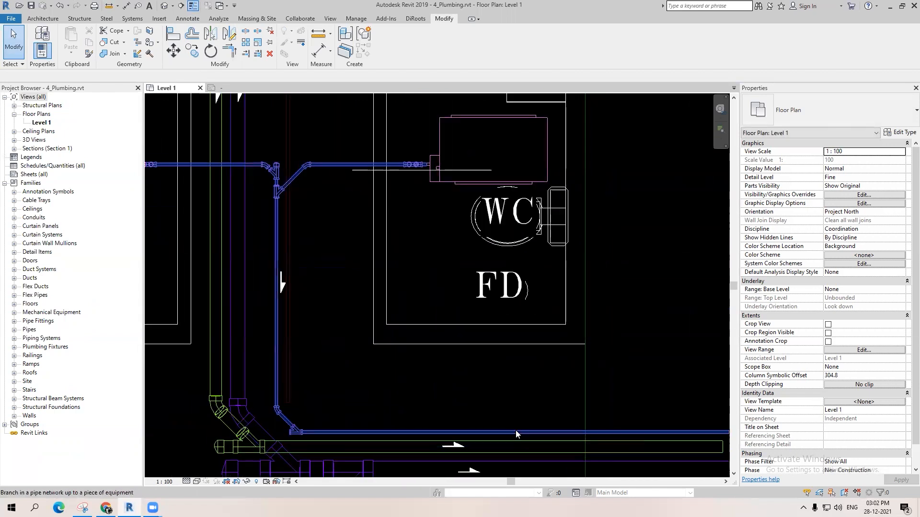
left_click(516, 431)
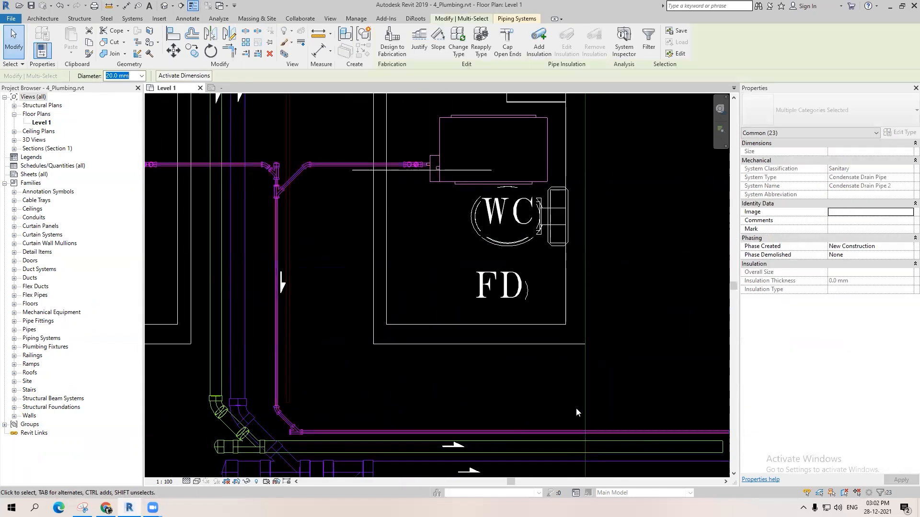
left_click(538, 43)
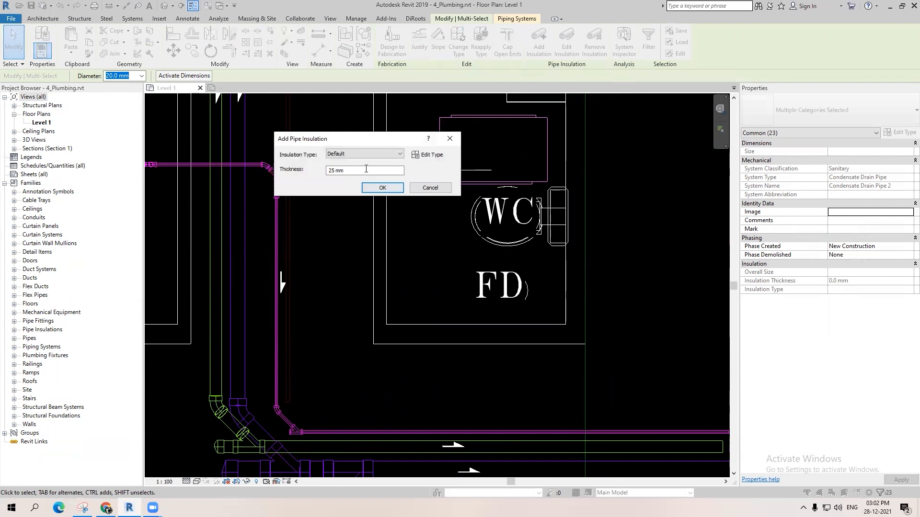
left_click(382, 188)
key("Escape")
scroll(335, 211, "up", 5)
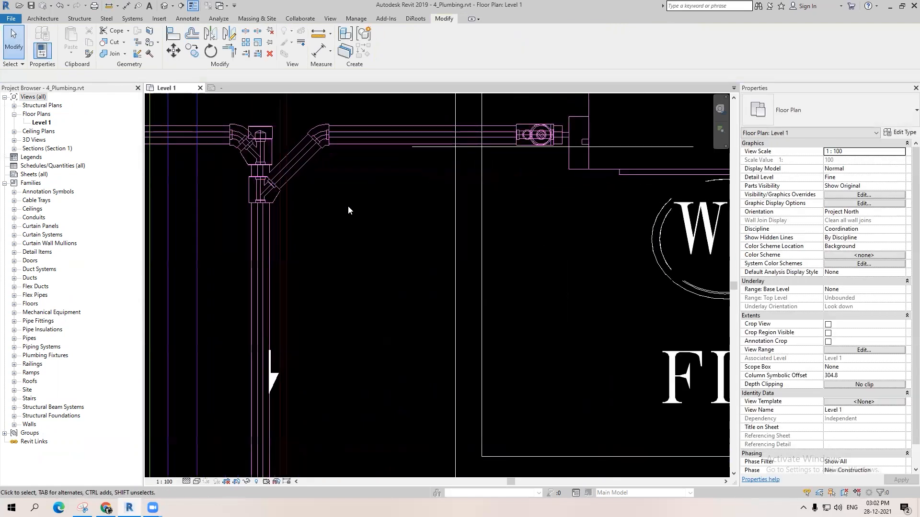
Step: Set Pipe Insulations to halftone in the Level 1 view's visibility/graphic overrides
scroll(348, 210, "up", 1)
key("v")
key("v")
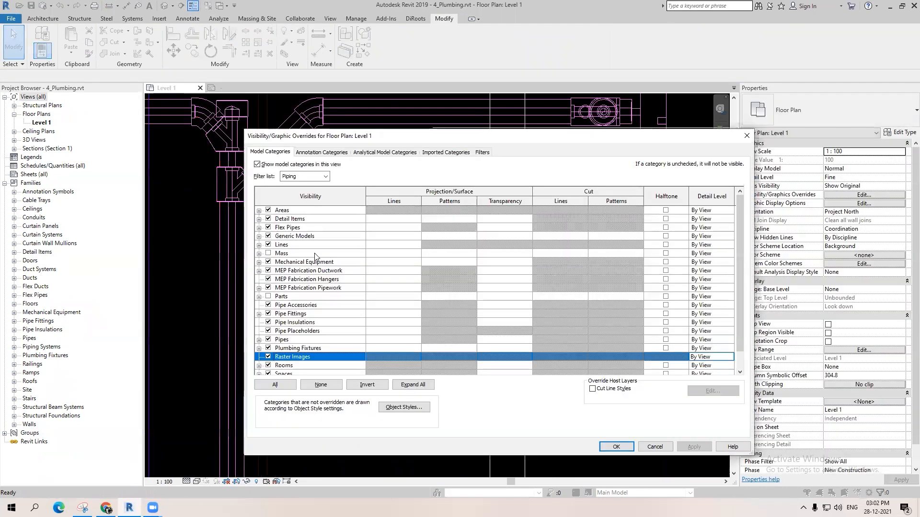
scroll(384, 304, "down", 1)
scroll(627, 320, "up", 1)
scroll(671, 306, "down", 1)
left_click(672, 307)
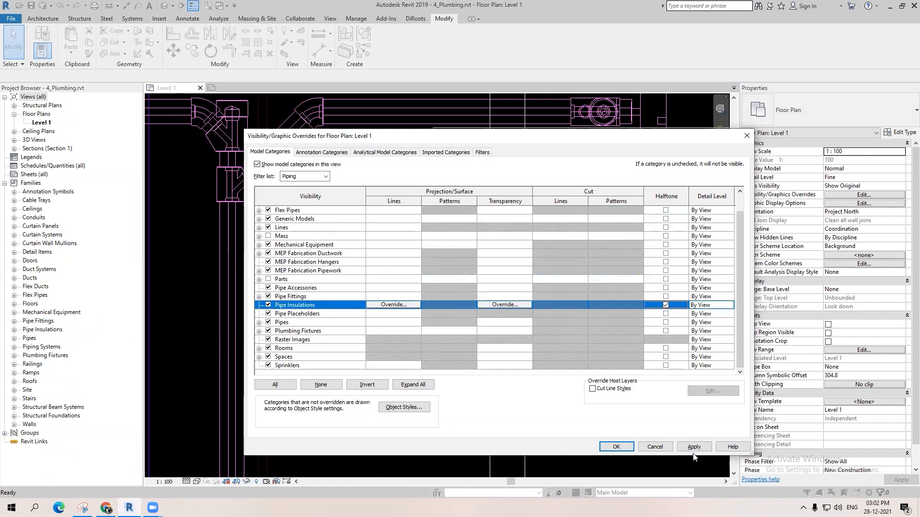
left_click(653, 447)
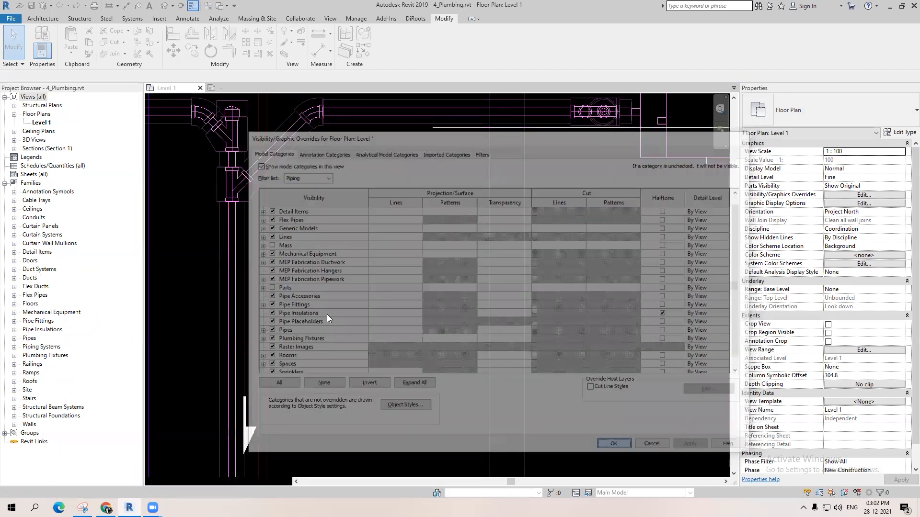
scroll(382, 298, "down", 4)
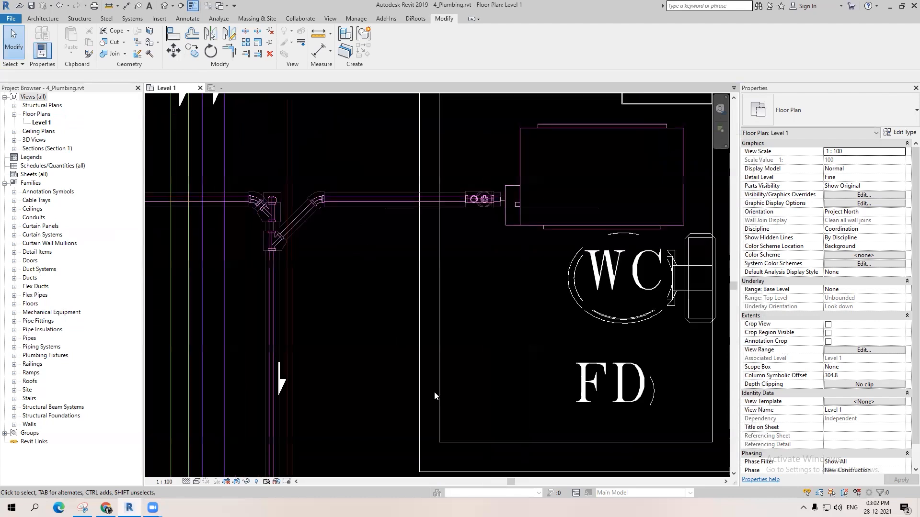
middle_click_drag(417, 410, 431, 479)
middle_click_drag(338, 280, 374, 386)
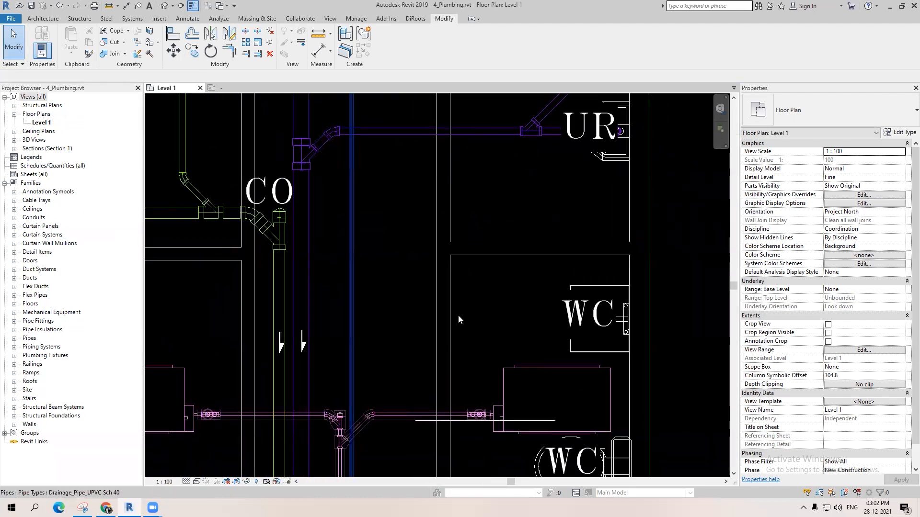
Step: Examine the halftone insulation around the condensate drain pipes and fittings, from the fan coil unit connections to the outlet run
scroll(354, 215, "up", 2)
middle_click_drag(352, 318, 353, 208)
middle_click_drag(372, 370, 373, 254)
scroll(373, 254, "up", 5)
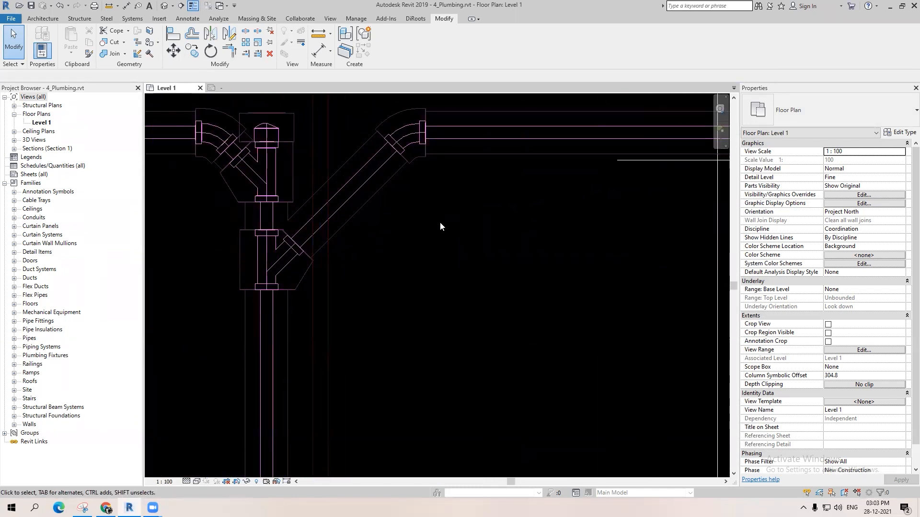
scroll(440, 225, "down", 2)
scroll(437, 294, "down", 5)
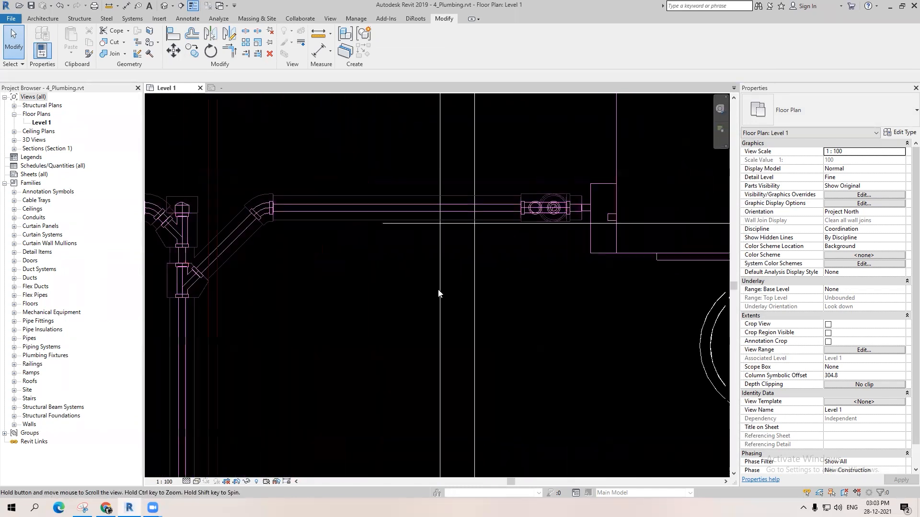
middle_click_drag(422, 256, 452, 104)
scroll(422, 256, "down", 1)
scroll(422, 260, "down", 1)
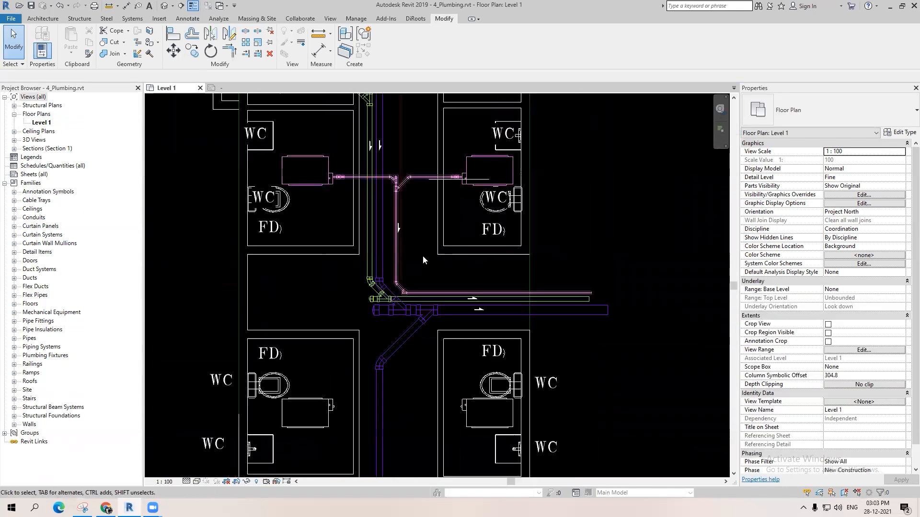
scroll(705, 338, "up", 1)
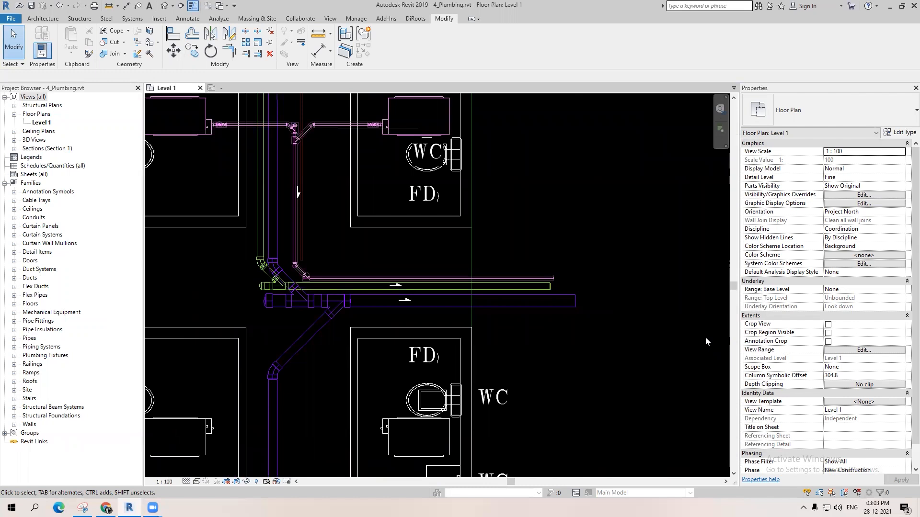
Step: Delete the section line, together with its section view, crossing the right-hand fan coil unit and its condensate drain branch
middle_click_drag(452, 266, 475, 391)
scroll(453, 268, "up", 4)
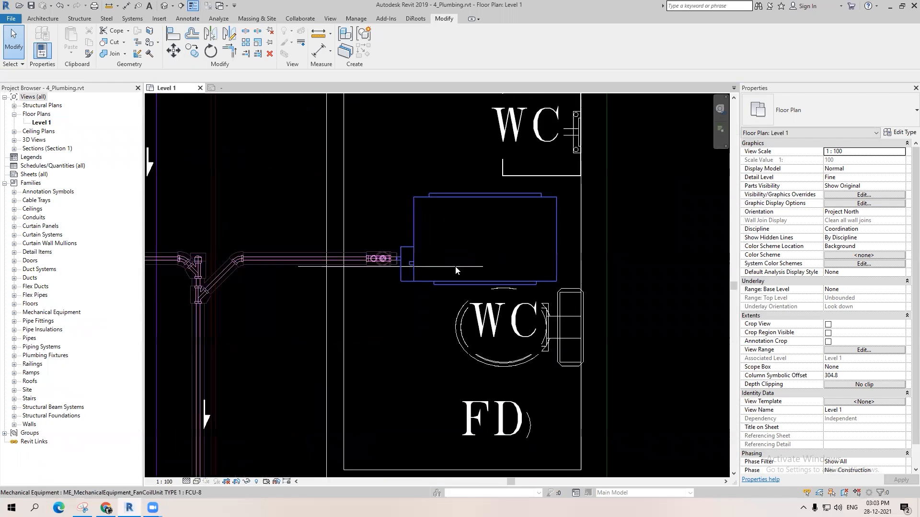
left_click(397, 265)
left_click(262, 266)
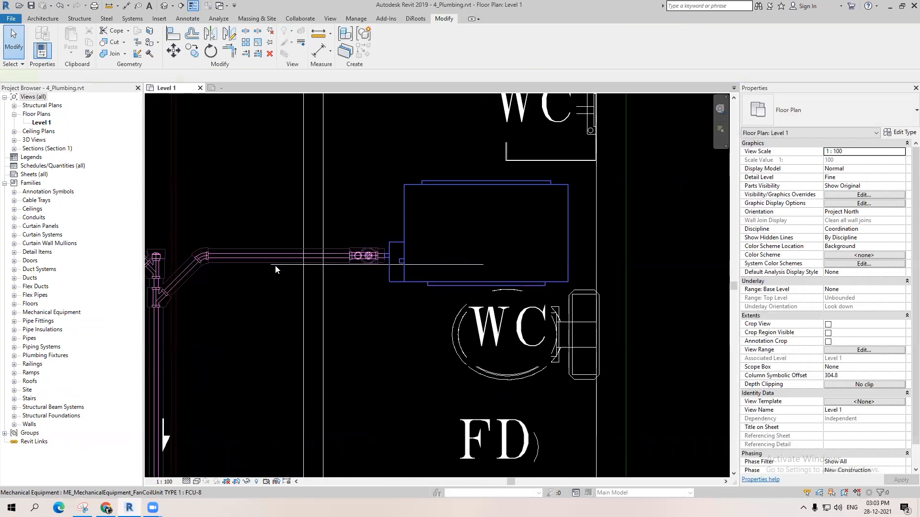
left_click(275, 265)
key("Delete")
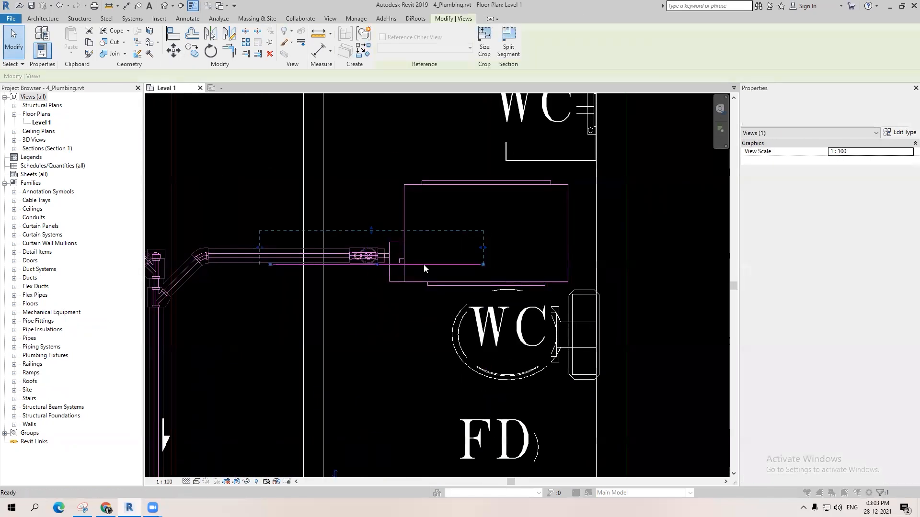
key("Return")
key("Delete")
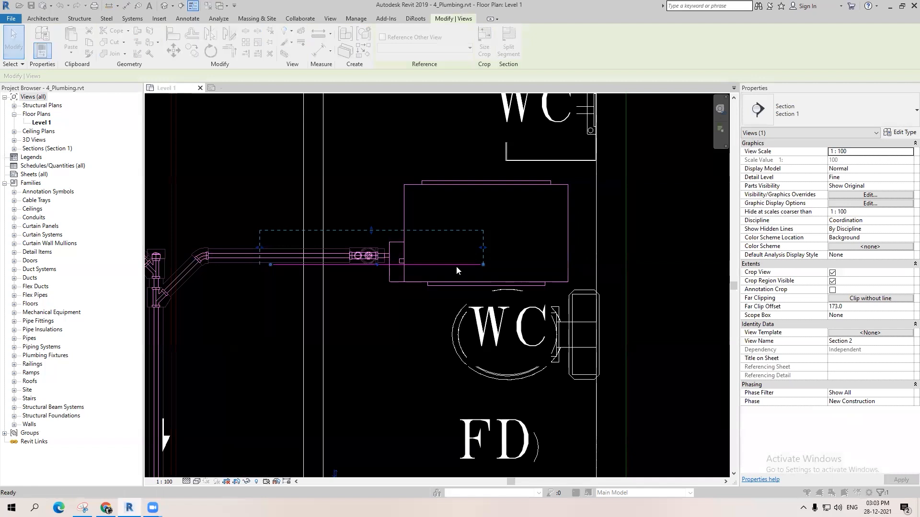
left_click(495, 290)
scroll(493, 307, "down", 8)
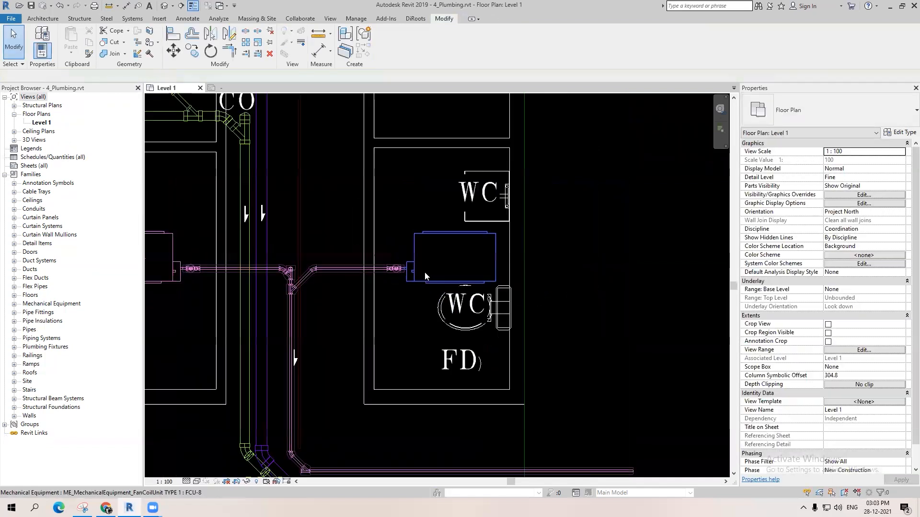
scroll(447, 223, "up", 3)
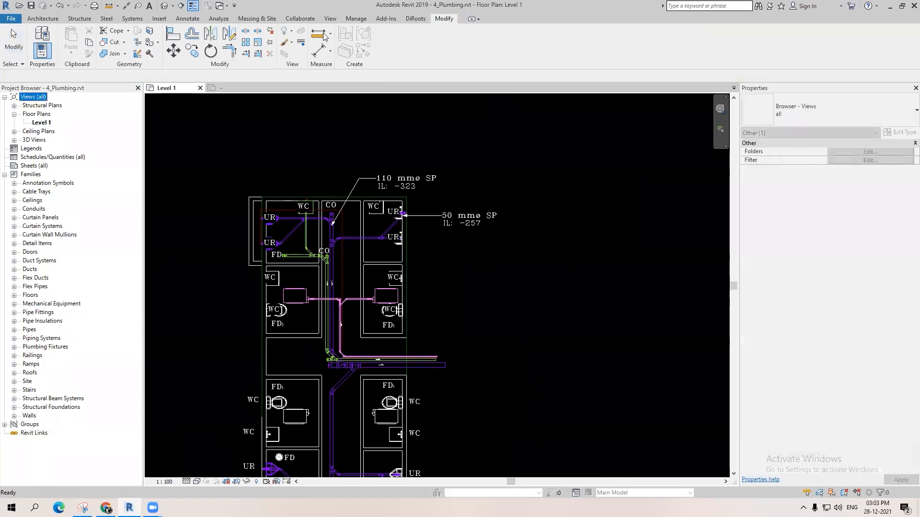
left_click(299, 18)
left_click(386, 18)
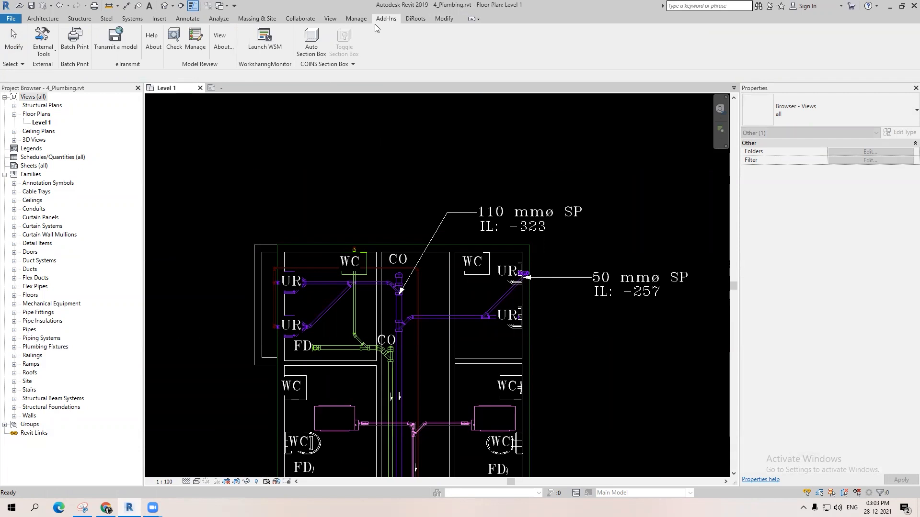
left_click(358, 22)
left_click(387, 22)
left_click(417, 20)
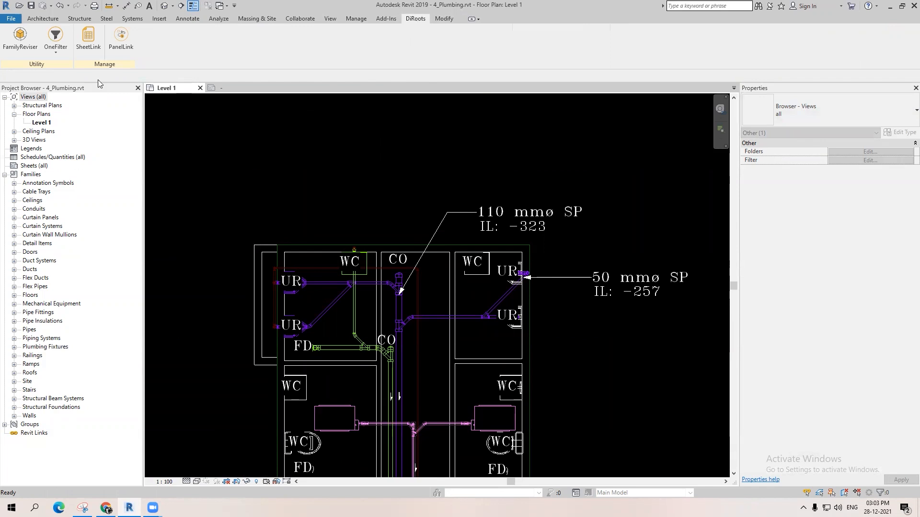
scroll(414, 280, "down", 3)
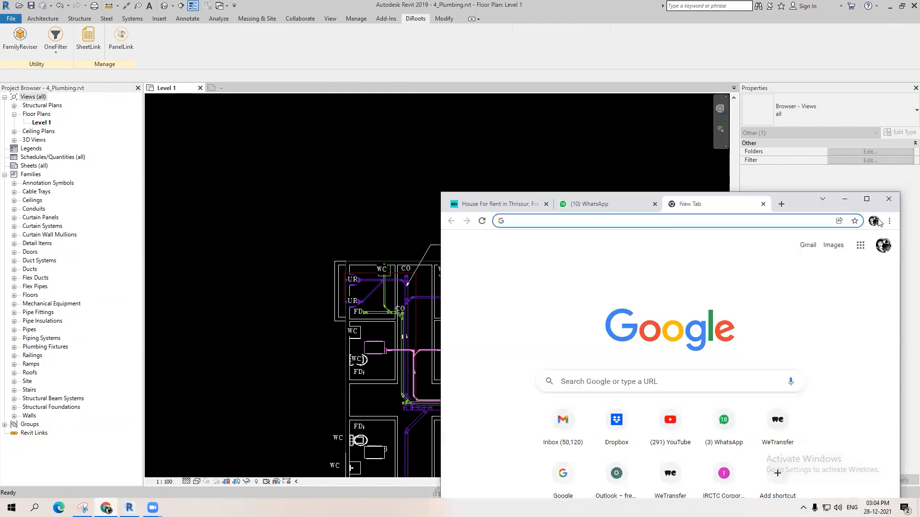
Step: Switch to the Chrome browser, enlarge its window to full screen and begin entering a web address in the new tab
left_click(868, 196)
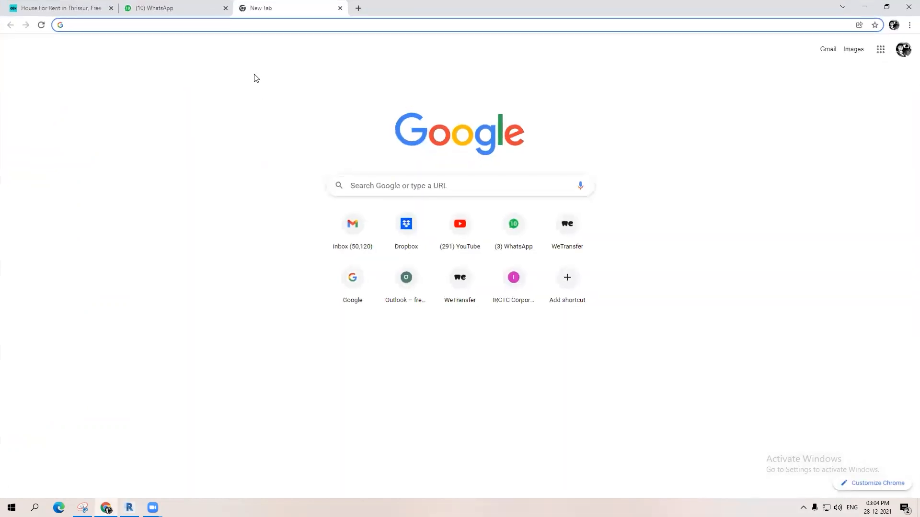
type("y")
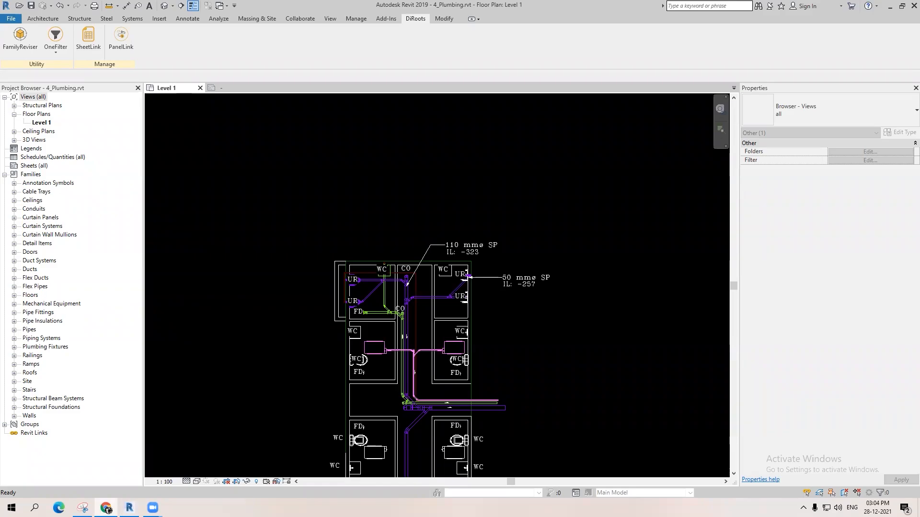